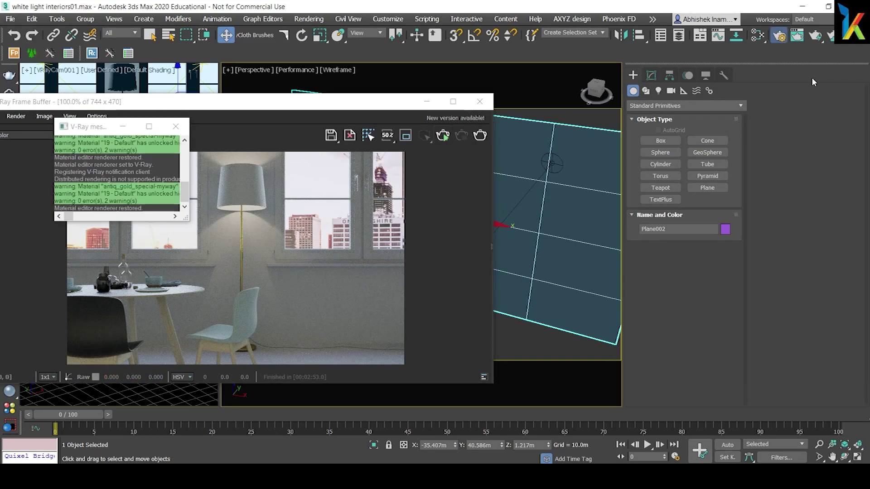
Open the render setup and add a VRayDenoiser render element
{"action": "left_click", "coordinate": [779, 36]}
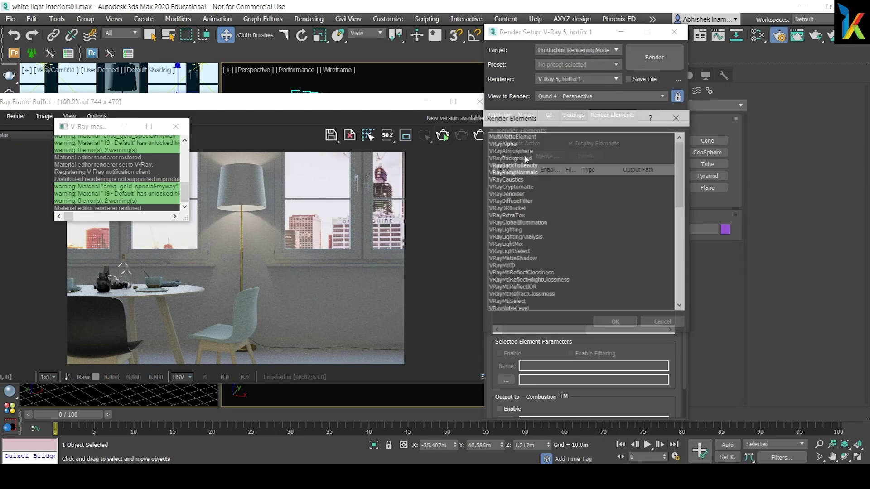
{"action": "left_click", "coordinate": [512, 194]}
{"action": "double_click", "coordinate": [512, 194]}
Review the GI, V-Ray image sampler and common output settings in the render setup, and close it
{"action": "left_click", "coordinate": [573, 115]}
{"action": "left_click", "coordinate": [548, 115]}
{"action": "left_click", "coordinate": [526, 115]}
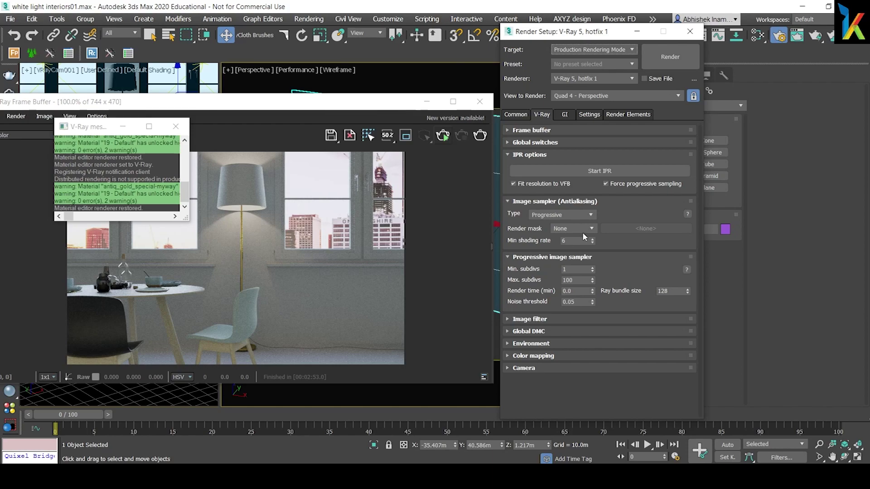
{"action": "key", "text": "ctrl+Tab"}
{"action": "left_click", "coordinate": [529, 199]}
{"action": "key", "text": "ctrl+shift+Tab"}
{"action": "key", "text": "ctrl+shift+Tab"}
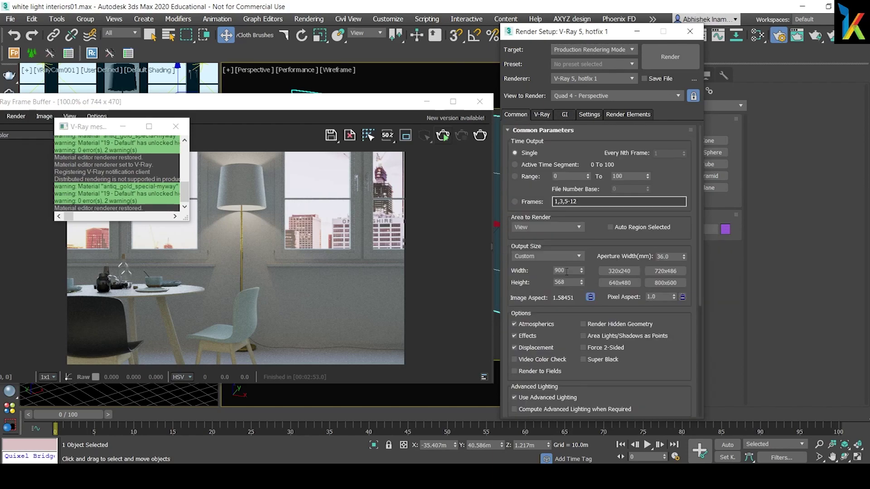
{"action": "key", "text": "ctrl+shift+Tab"}
{"action": "key", "text": "ctrl+shift+Tab"}
{"action": "key", "text": "ctrl+shift+Tab"}
{"action": "key", "text": "ctrl+shift+Tab"}
{"action": "left_click", "coordinate": [690, 31]}
Render the interior in the V-Ray Frame Buffer and reposition the buffer window over the viewports
{"action": "left_click_drag", "start_coordinate": [332, 105], "coordinate": [485, 67]}
{"action": "left_click", "coordinate": [804, 174]}
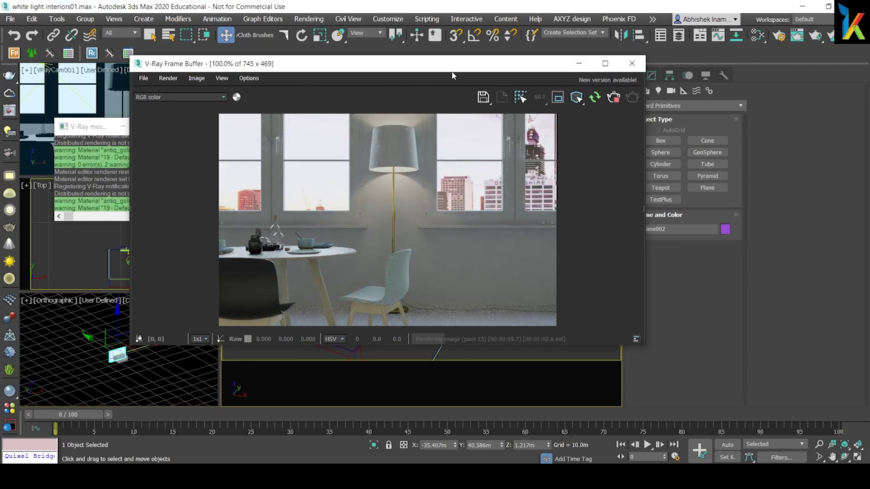
{"action": "left_click_drag", "start_coordinate": [407, 64], "coordinate": [426, 62]}
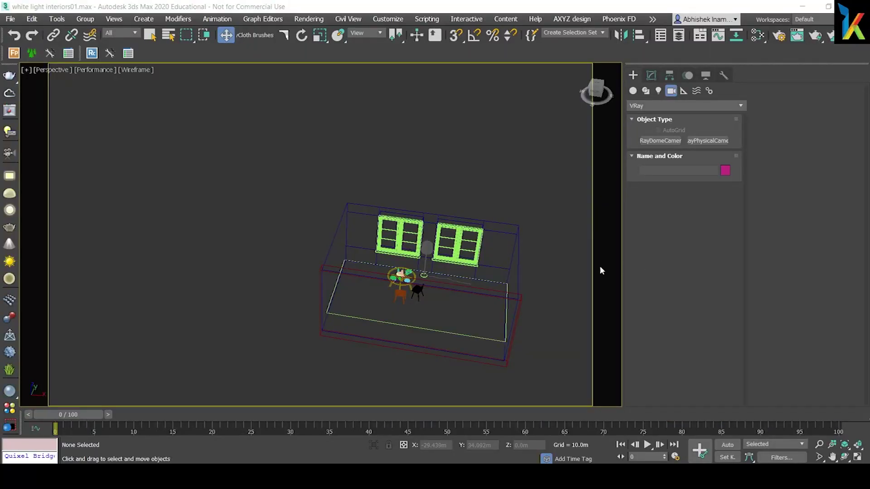
Examine the room box, its window openings and the dining table from several angles in the perspective view
{"action": "middle_click_drag", "start_coordinate": [492, 283], "coordinate": [465, 270], "text": "alt"}
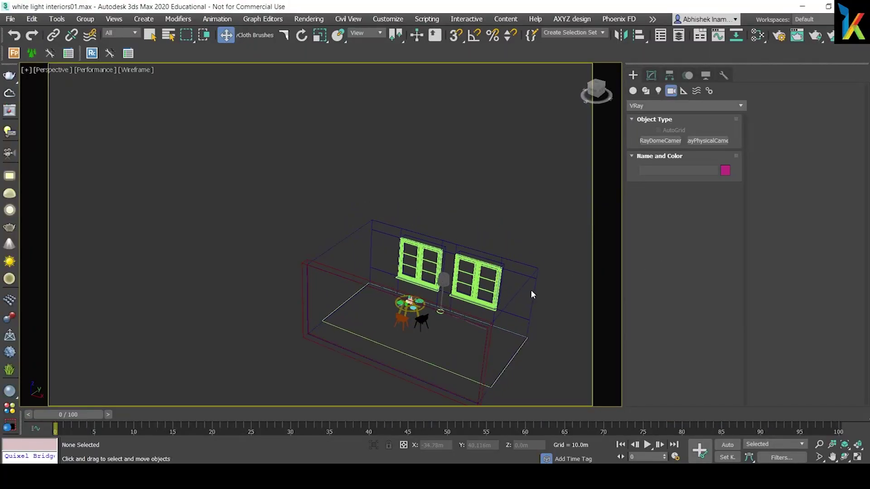
{"action": "left_click", "coordinate": [534, 284]}
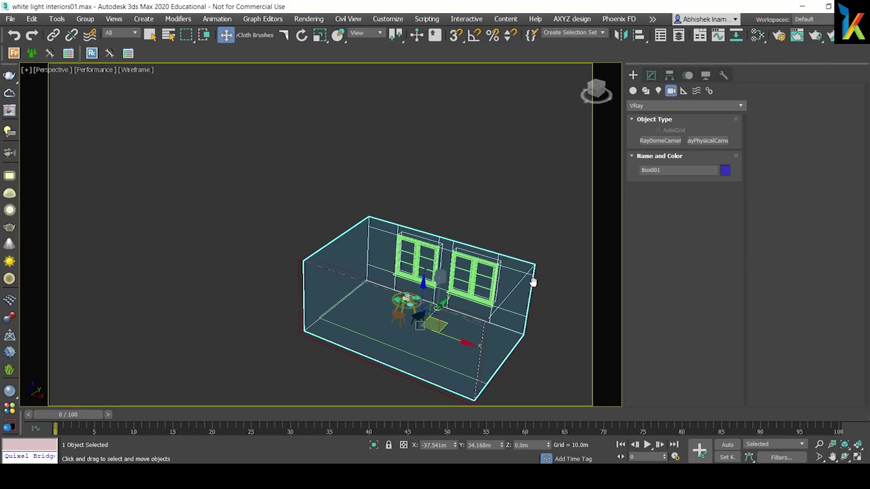
{"action": "middle_click_drag", "start_coordinate": [534, 284], "coordinate": [495, 246]}
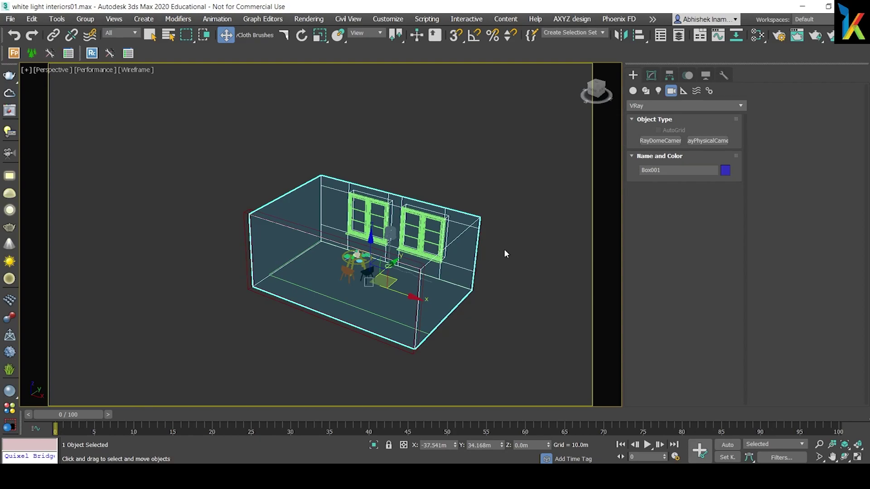
{"action": "middle_click_drag", "start_coordinate": [452, 251], "coordinate": [389, 253], "text": "alt"}
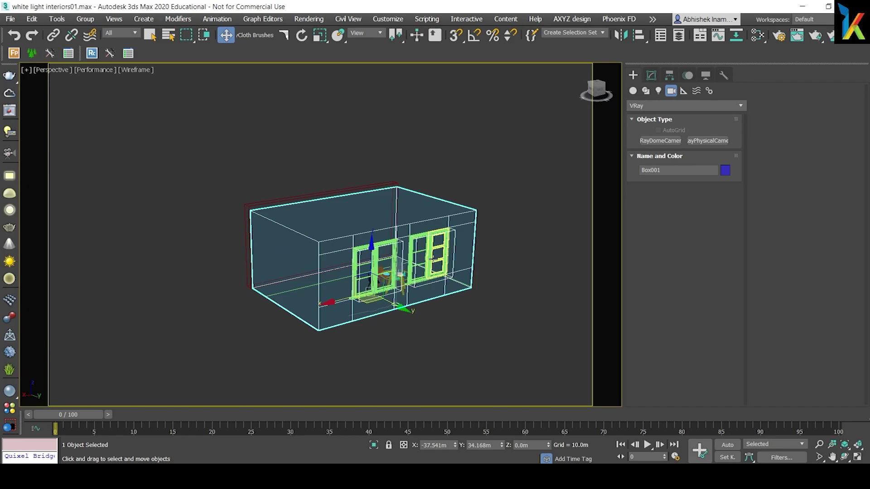
{"action": "middle_click_drag", "start_coordinate": [392, 302], "coordinate": [466, 322], "text": "alt"}
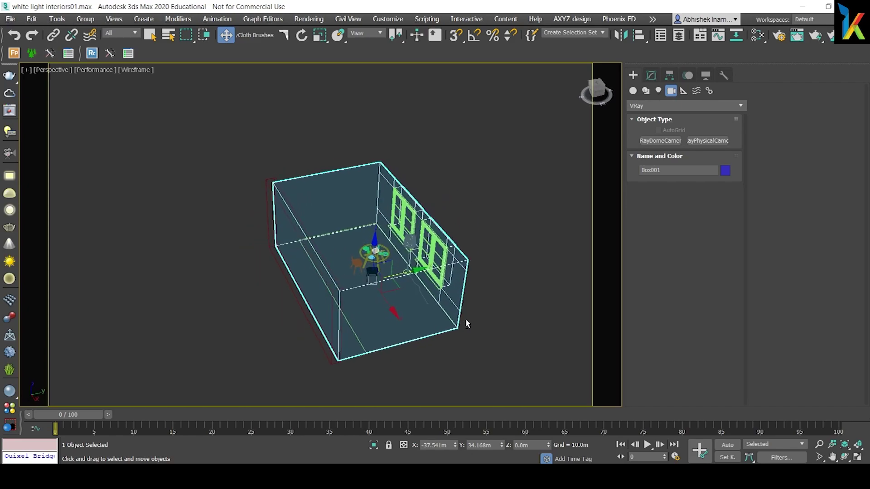
{"action": "left_click", "coordinate": [363, 255]}
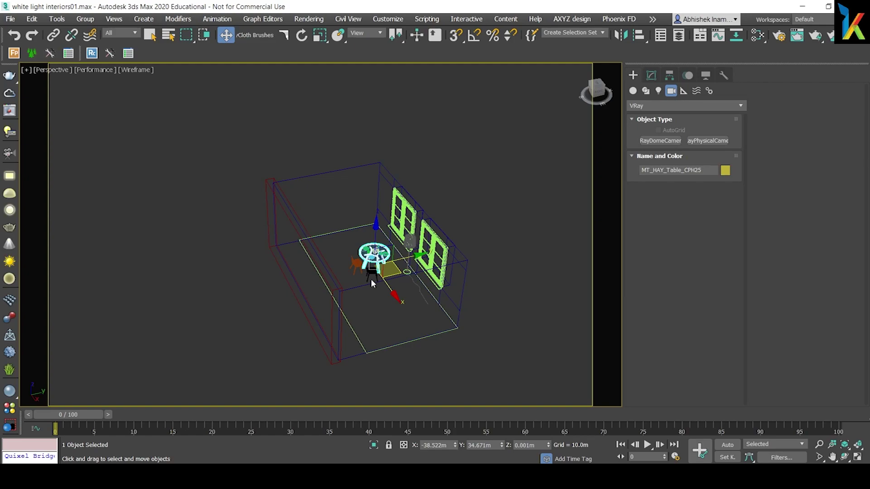
{"action": "middle_click_drag", "start_coordinate": [376, 299], "coordinate": [387, 301]}
Create a VRayPhysicalCamera in the top view from the floor's front edge toward the floor lamp, with a target distance of about 3.6 m
{"action": "key", "text": "t"}
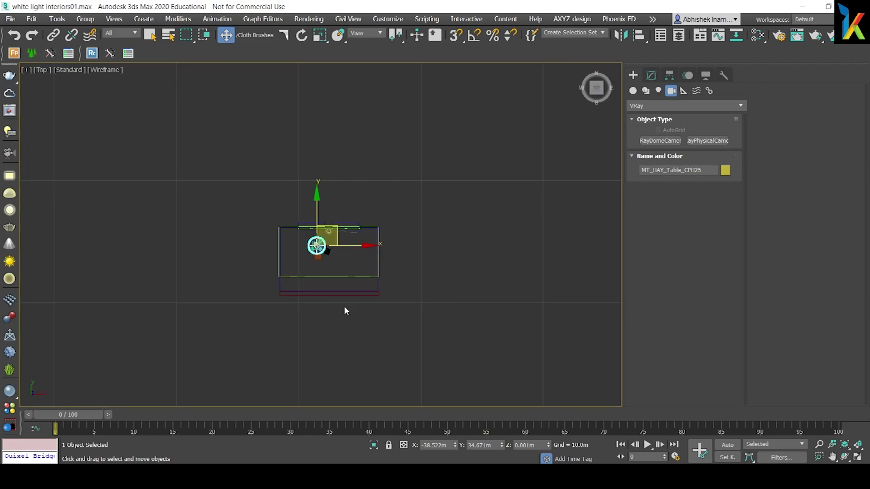
{"action": "scroll", "coordinate": [338, 266], "scroll_direction": "up", "scroll_amount": 5}
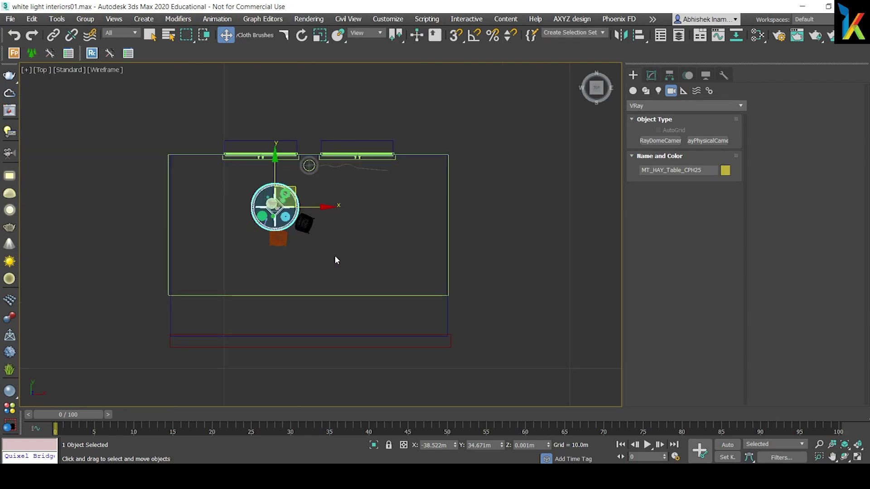
{"action": "left_click", "coordinate": [336, 256]}
{"action": "middle_click_drag", "start_coordinate": [334, 270], "coordinate": [346, 281]}
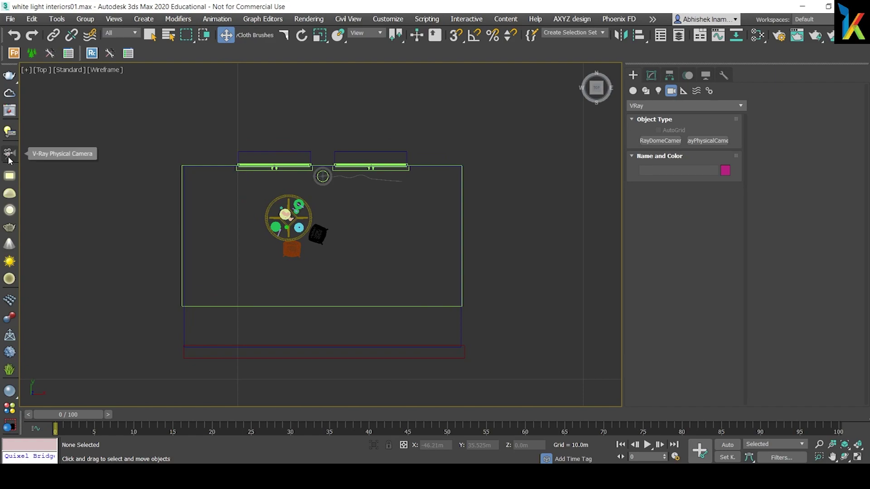
{"action": "left_click", "coordinate": [662, 107]}
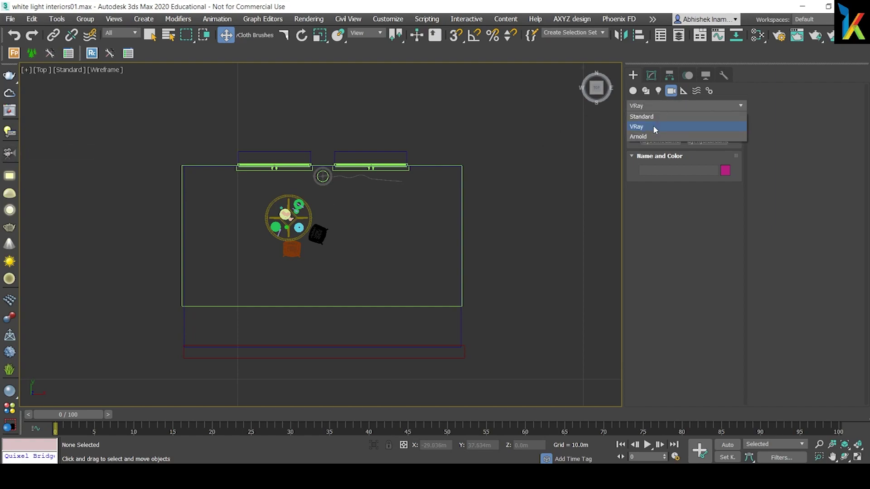
{"action": "left_click", "coordinate": [653, 126]}
{"action": "left_click", "coordinate": [701, 141]}
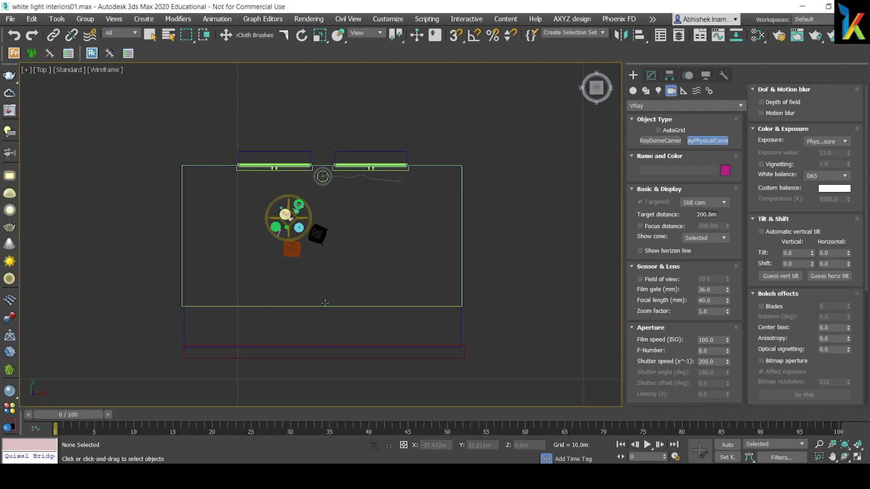
{"action": "left_click_drag", "start_coordinate": [326, 304], "coordinate": [327, 178]}
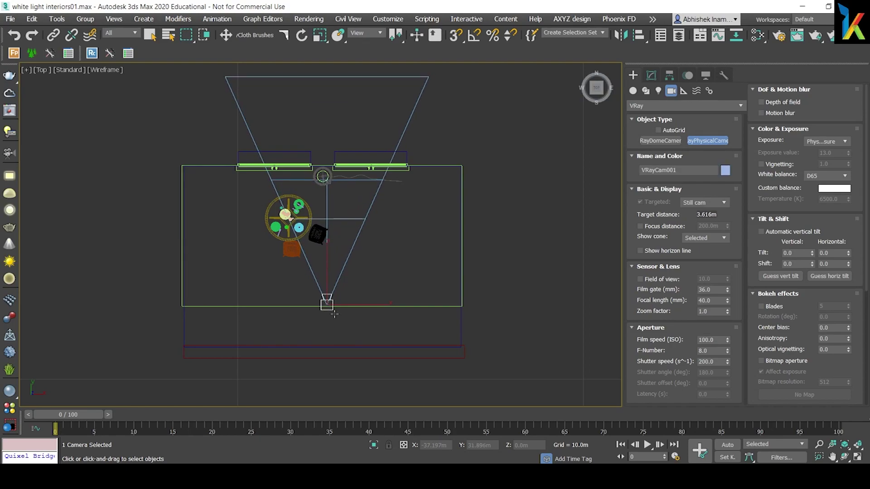
{"action": "key", "text": "w"}
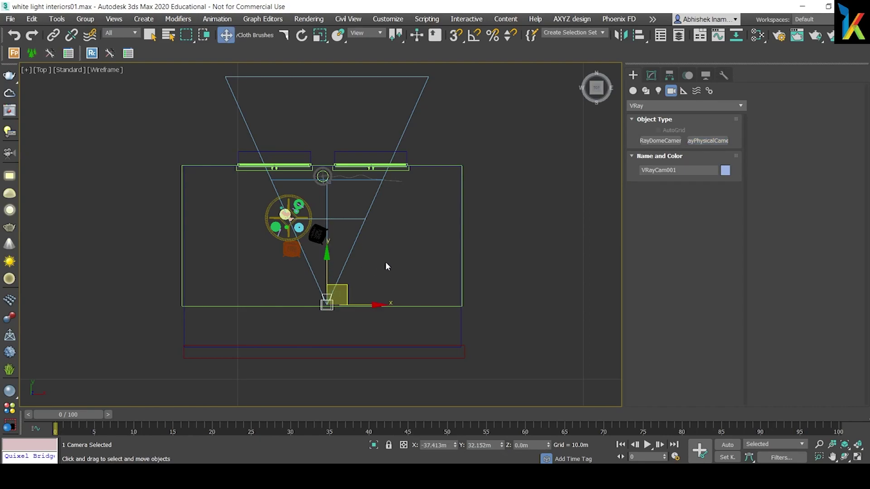
Turn off targeting for the camera and raise it in the left view to a height of about 1.2 m
{"action": "left_click", "coordinate": [649, 77]}
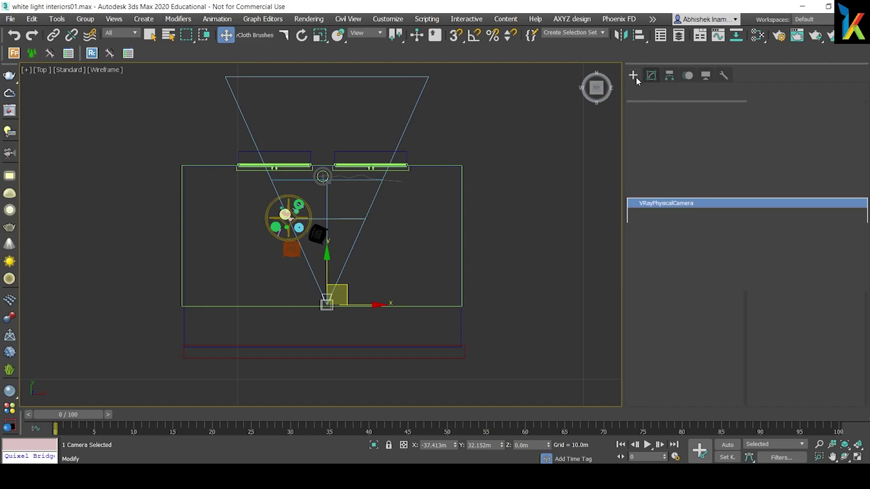
{"action": "left_click", "coordinate": [640, 317]}
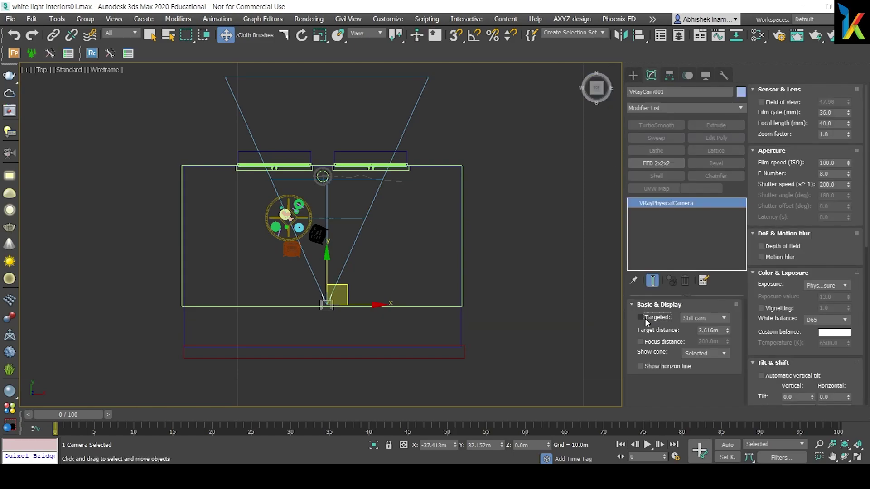
{"action": "key", "text": "l"}
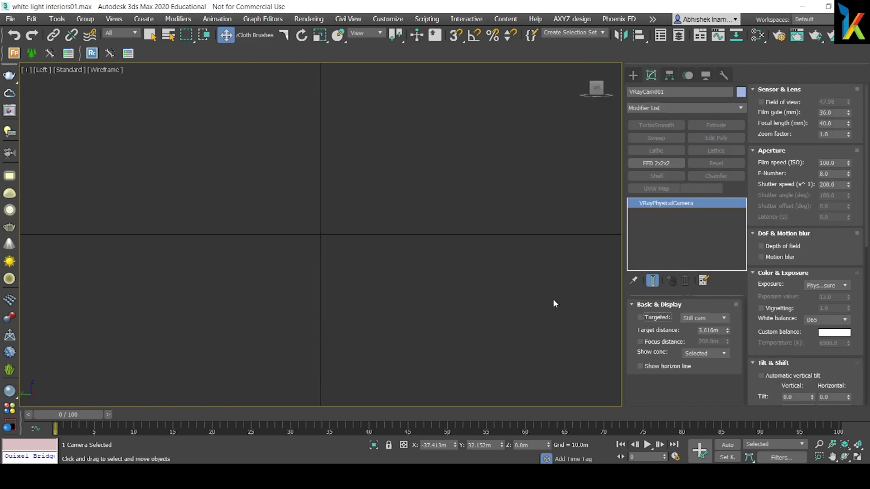
{"action": "key", "text": "z"}
{"action": "scroll", "coordinate": [509, 268], "scroll_direction": "down", "scroll_amount": 2}
{"action": "middle_click_drag", "start_coordinate": [511, 259], "coordinate": [457, 332]}
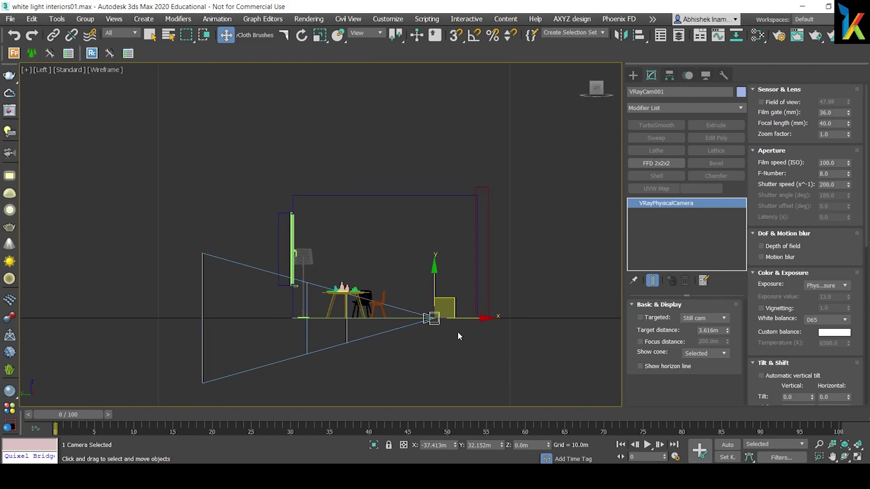
{"action": "left_click_drag", "start_coordinate": [436, 272], "coordinate": [442, 229]}
Look through the camera and set its focal length to 45 mm
{"action": "key", "text": "c"}
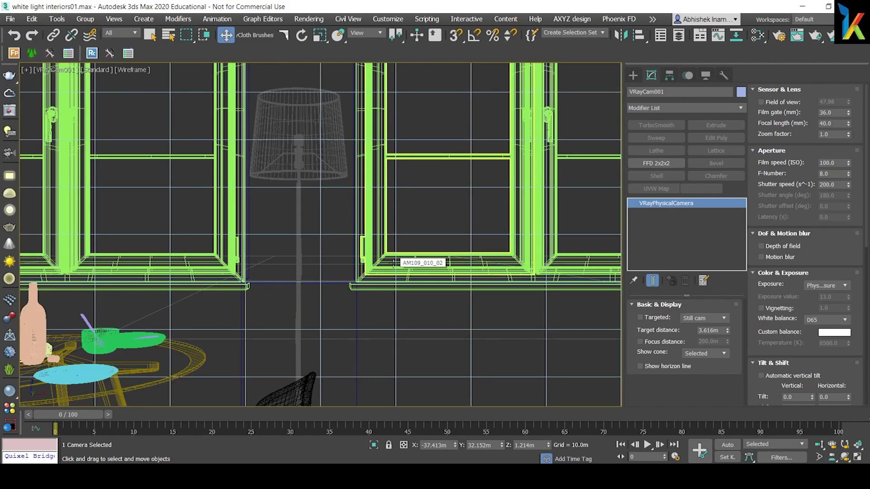
{"action": "double_click", "coordinate": [833, 124]}
{"action": "type", "text": "45"}
{"action": "key", "text": "Return"}
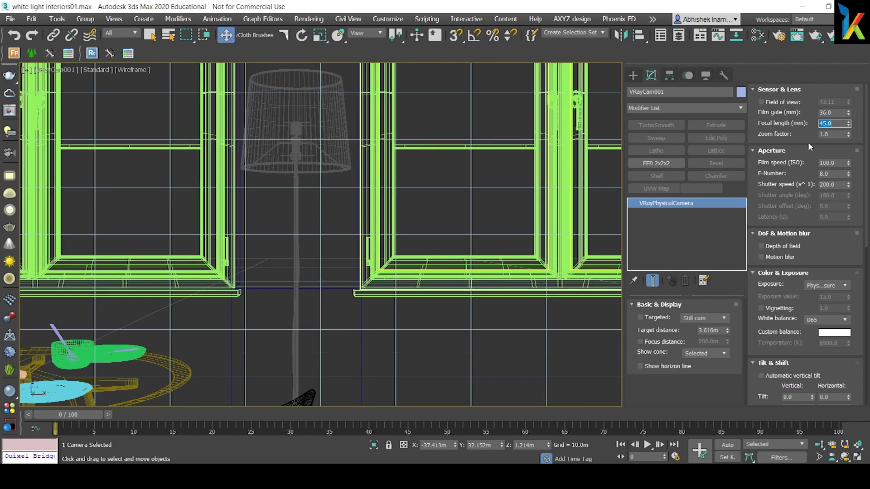
{"action": "right_click", "coordinate": [341, 254]}
Move the camera back from the windows in the top view to about Y 31.2 m and return to its view
{"action": "key", "text": "t"}
{"action": "left_click_drag", "start_coordinate": [327, 275], "coordinate": [328, 308]}
{"action": "key", "text": "c"}
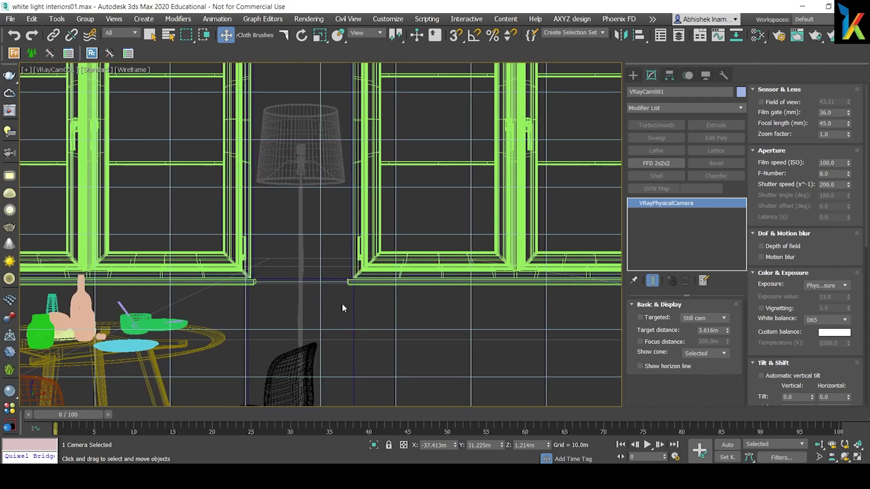
Deselect the camera and show safe frames in the camera view
{"action": "left_click", "coordinate": [450, 220]}
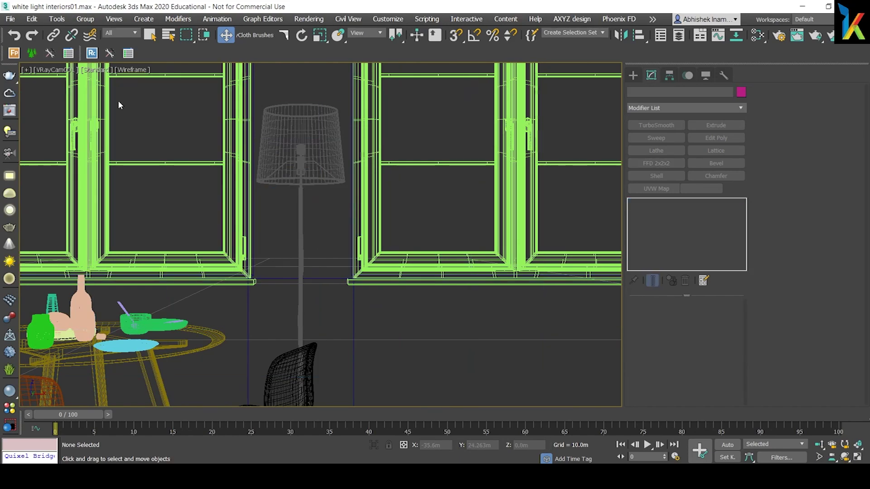
{"action": "left_click", "coordinate": [98, 71]}
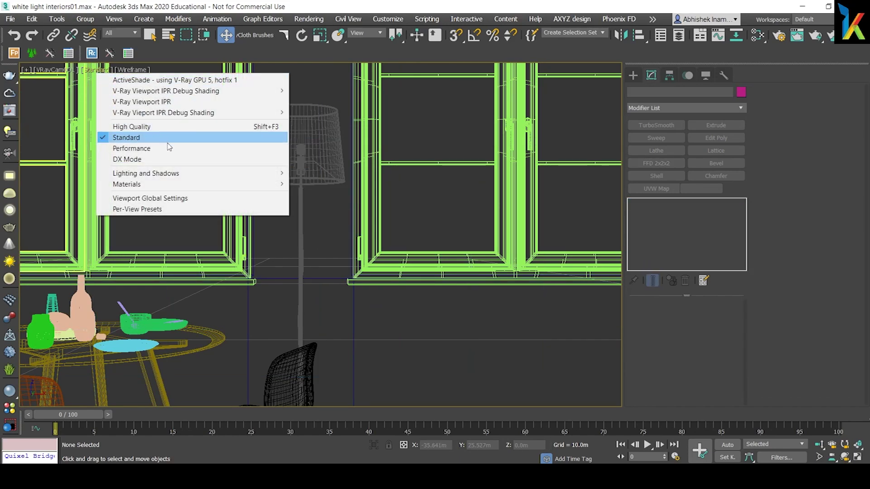
{"action": "left_click", "coordinate": [58, 73]}
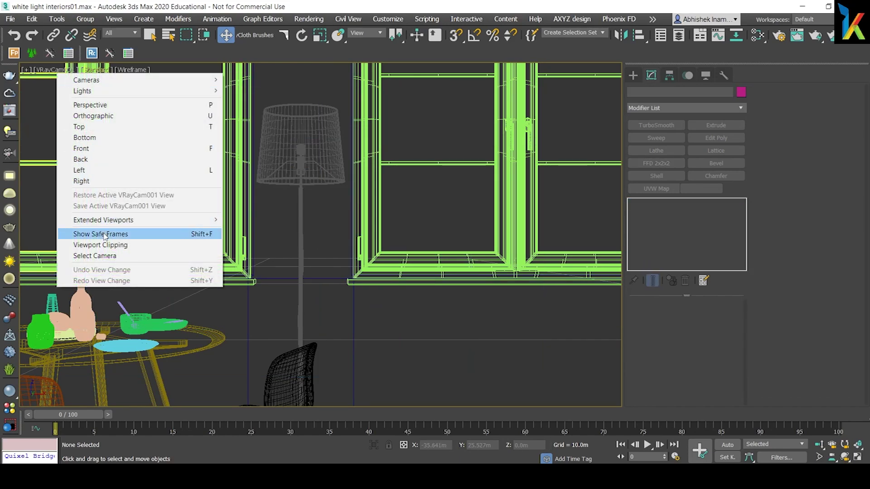
{"action": "left_click", "coordinate": [107, 234]}
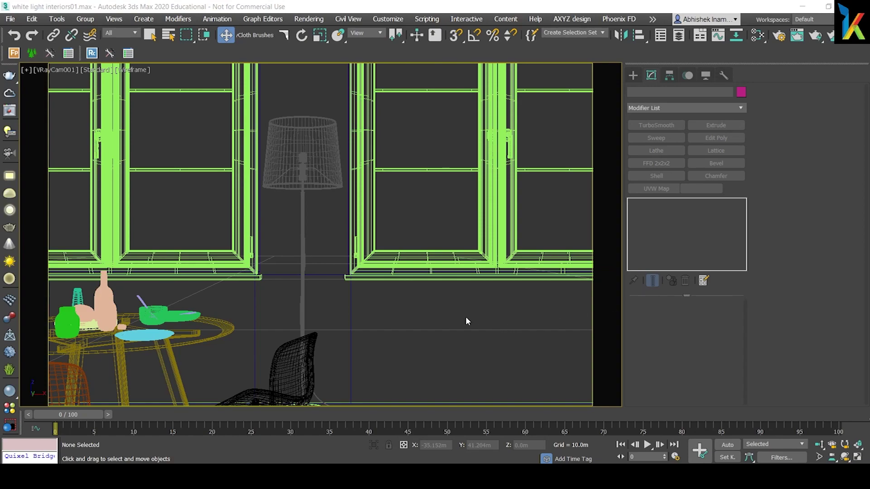
Switch the camera view to default shading and pan it to bring the chairs and lamp base into frame
{"action": "key", "text": "F3"}
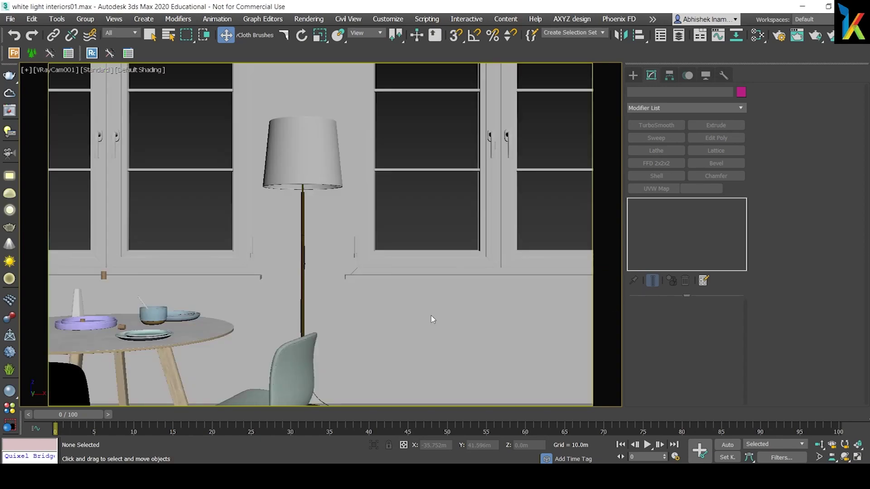
{"action": "middle_click_drag", "start_coordinate": [399, 334], "coordinate": [430, 288]}
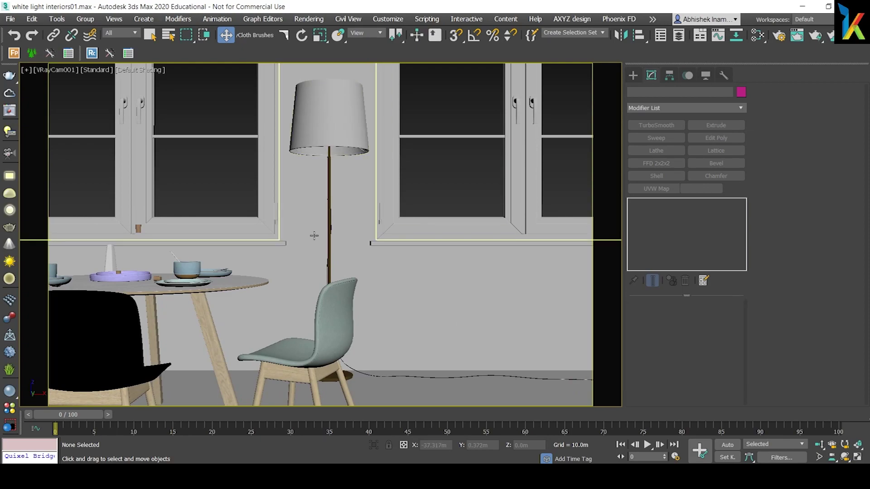
{"action": "middle_click_drag", "start_coordinate": [426, 293], "coordinate": [415, 292]}
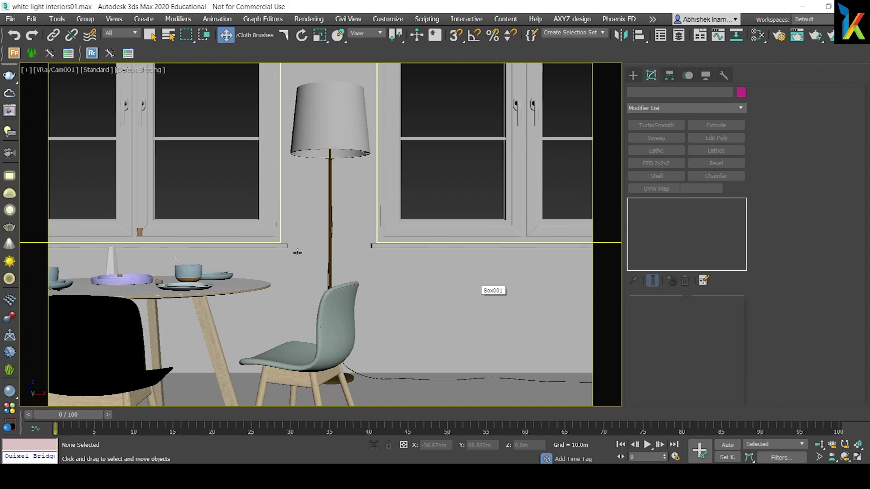
Examine the glass bottle on the table and a window's glass pane, and view the room in perspective
{"action": "left_click", "coordinate": [193, 265]}
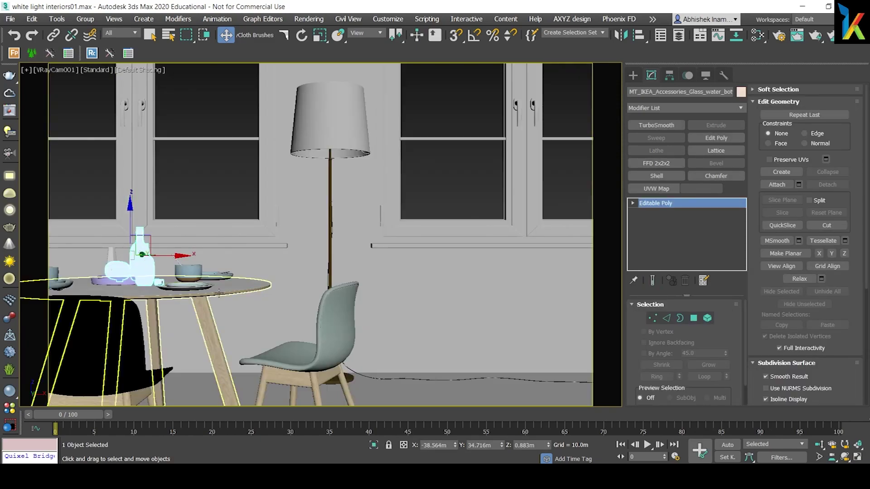
{"action": "left_click", "coordinate": [208, 189]}
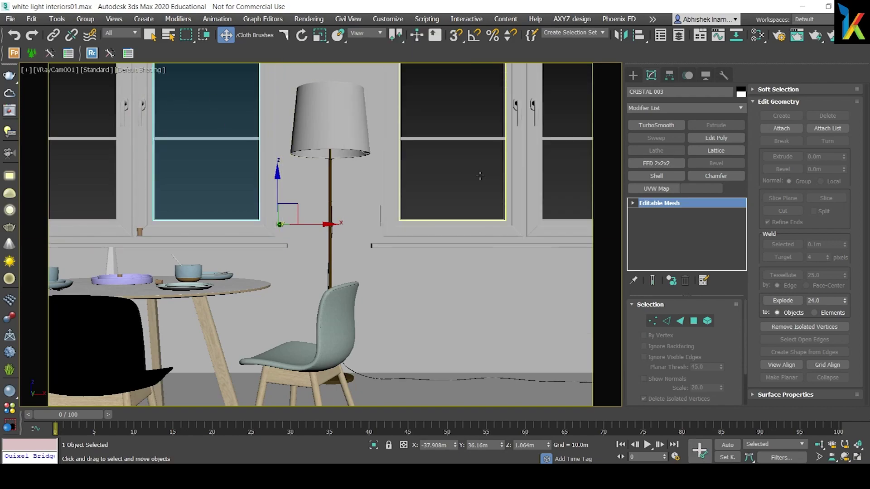
{"action": "key", "text": "p"}
{"action": "mouse_move", "coordinate": [482, 179]}
{"action": "middle_mouse_down", "text": "alt"}
{"action": "mouse_move", "coordinate": [473, 307]}
{"action": "mouse_move", "coordinate": [425, 303]}
{"action": "mouse_move", "coordinate": [449, 273]}
{"action": "mouse_move", "coordinate": [328, 317]}
{"action": "mouse_move", "coordinate": [359, 313]}
{"action": "middle_mouse_up", "text": "alt"}
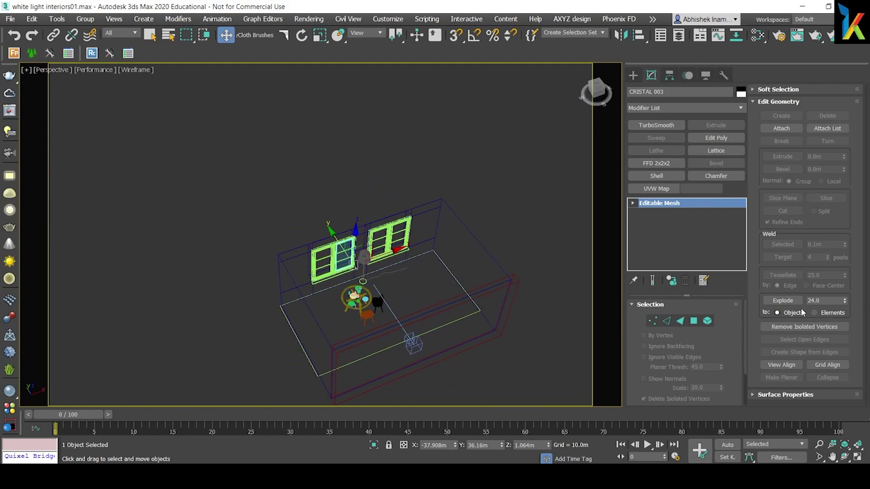
Check the environment map slot in the environment settings before any sky is added
{"action": "middle_click_drag", "start_coordinate": [407, 293], "coordinate": [385, 272], "text": "alt"}
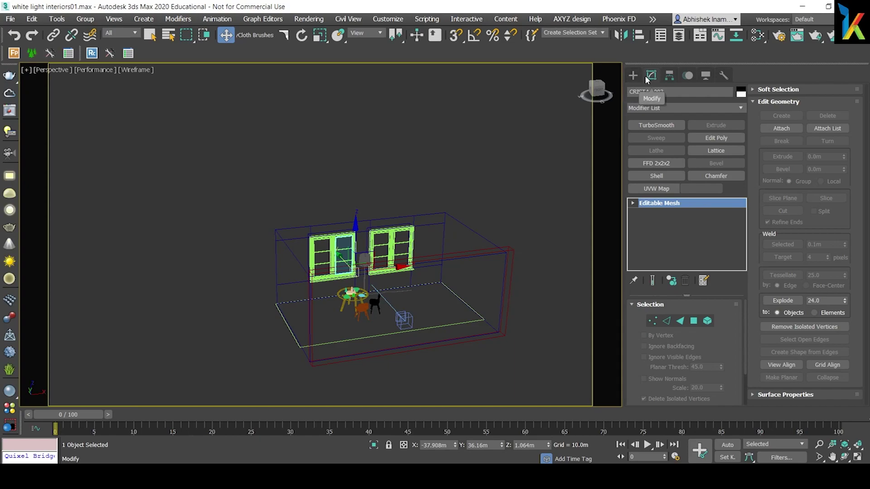
{"action": "key", "text": "8"}
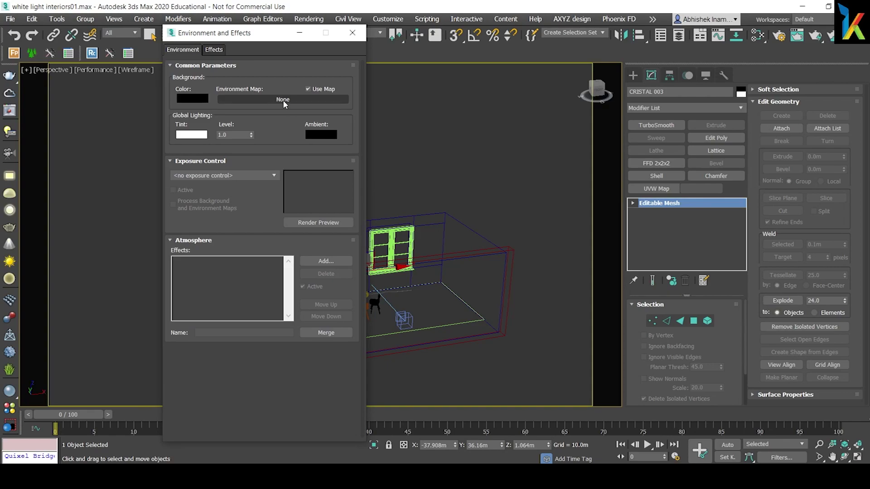
{"action": "left_click", "coordinate": [352, 33]}
Place a V-Ray Sun outside the windows at about X -32.6 m, Y 44.8 m, aimed into the room, and add a VRaySky environment map
{"action": "left_click", "coordinate": [633, 76]}
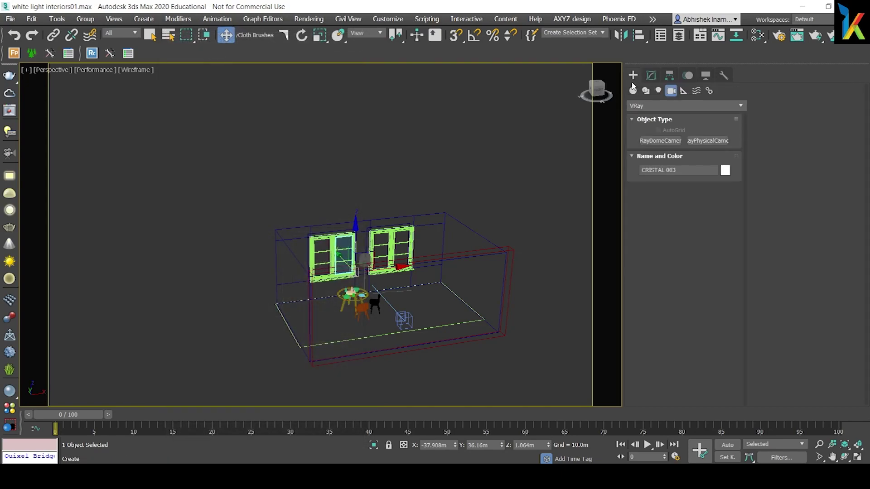
{"action": "key", "text": "t"}
{"action": "scroll", "coordinate": [284, 194], "scroll_direction": "up", "scroll_amount": 5}
{"action": "middle_click_drag", "start_coordinate": [264, 172], "coordinate": [414, 250]}
{"action": "scroll", "coordinate": [414, 252], "scroll_direction": "up", "scroll_amount": 3}
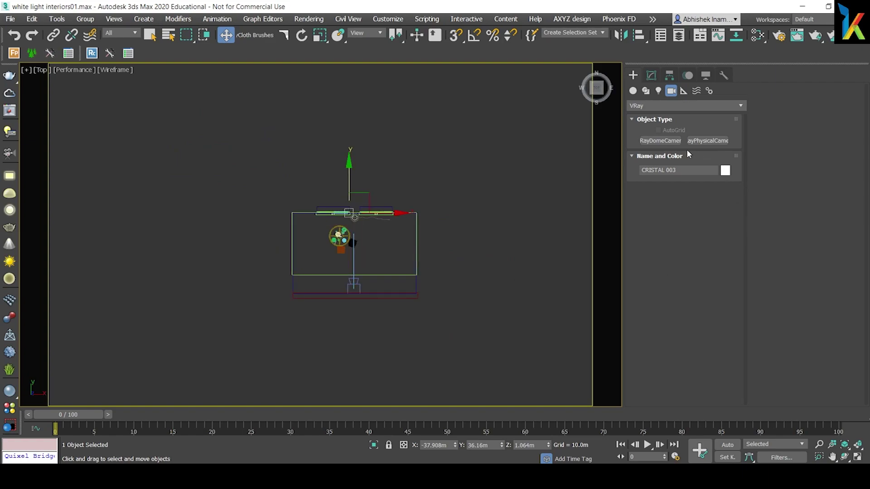
{"action": "left_click", "coordinate": [9, 261]}
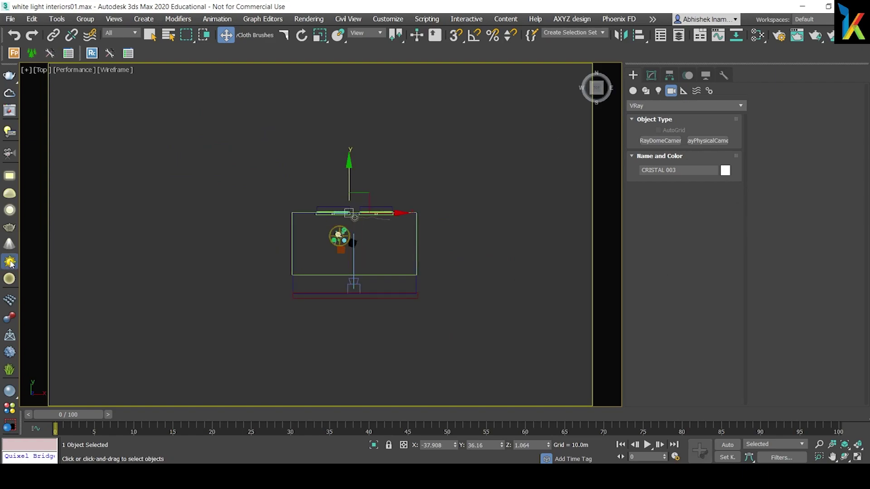
{"action": "left_click_drag", "start_coordinate": [427, 175], "coordinate": [400, 268]}
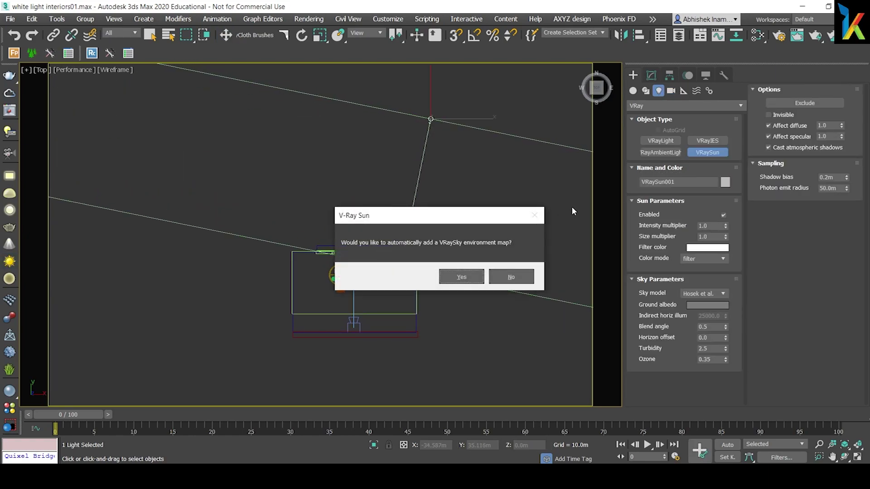
{"action": "left_click", "coordinate": [460, 281]}
Look over the V-Ray Sun's parameters and deselect it
{"action": "left_click", "coordinate": [650, 75]}
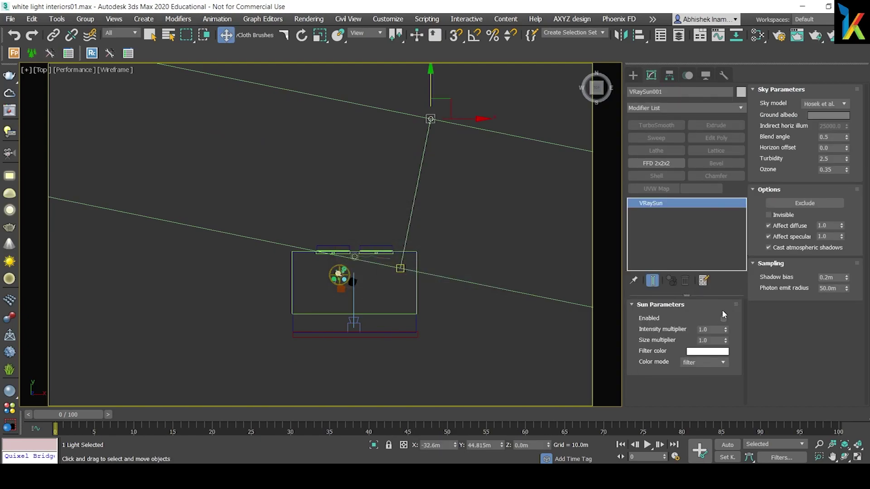
{"action": "left_click", "coordinate": [633, 75]}
{"action": "right_click", "coordinate": [512, 156]}
{"action": "left_click", "coordinate": [528, 166]}
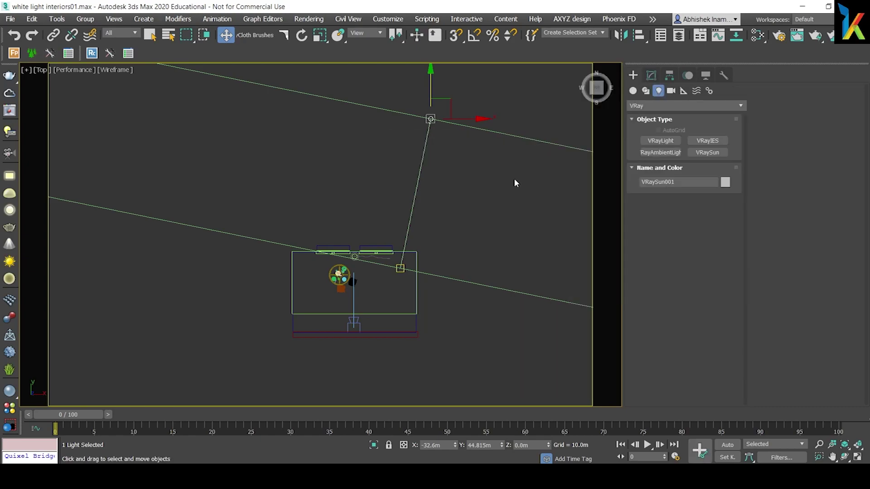
{"action": "left_click", "coordinate": [514, 178]}
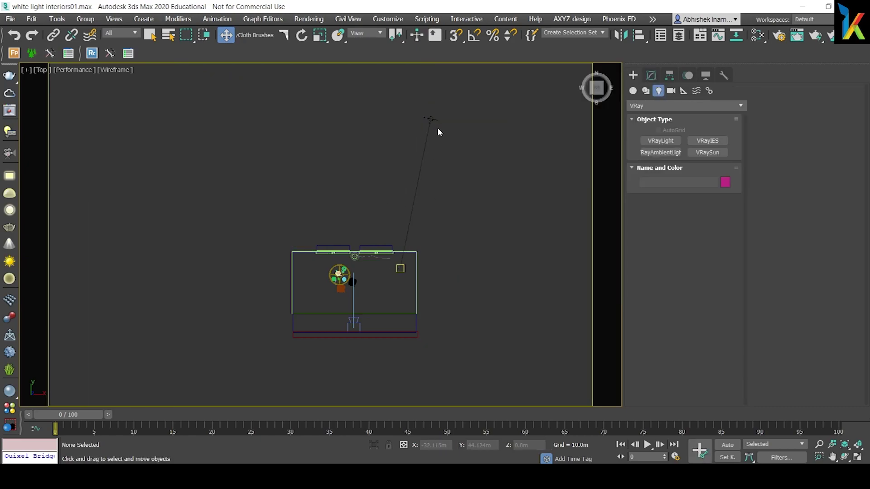
Raise the V-Ray Sun in the left view to a height of about 2.2 m and deselect it
{"action": "left_click", "coordinate": [431, 120]}
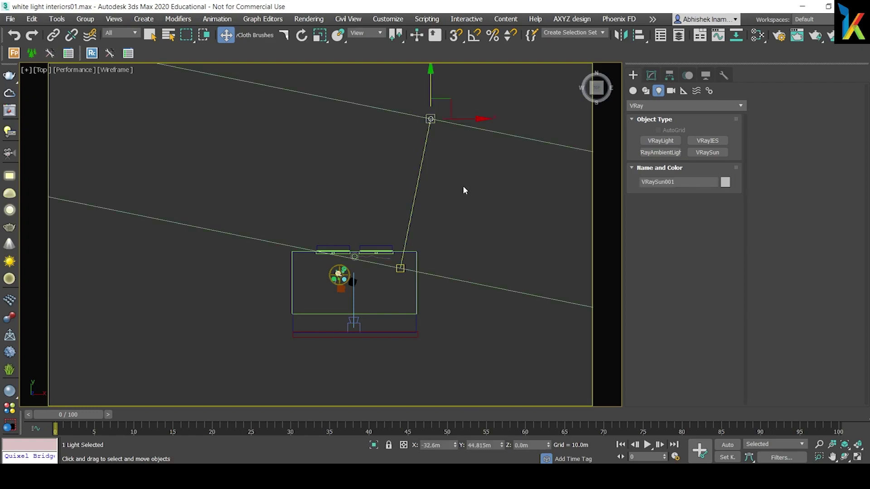
{"action": "key", "text": "l"}
{"action": "key", "text": "z"}
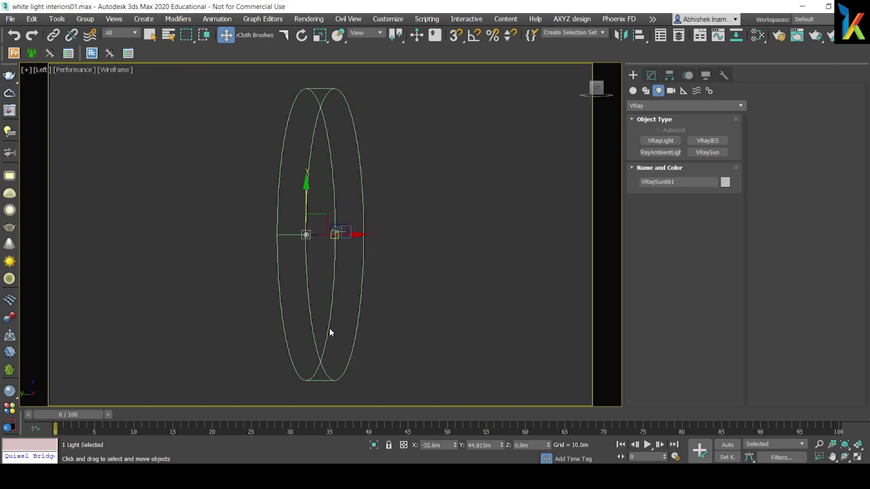
{"action": "scroll", "coordinate": [358, 257], "scroll_direction": "up", "scroll_amount": 10}
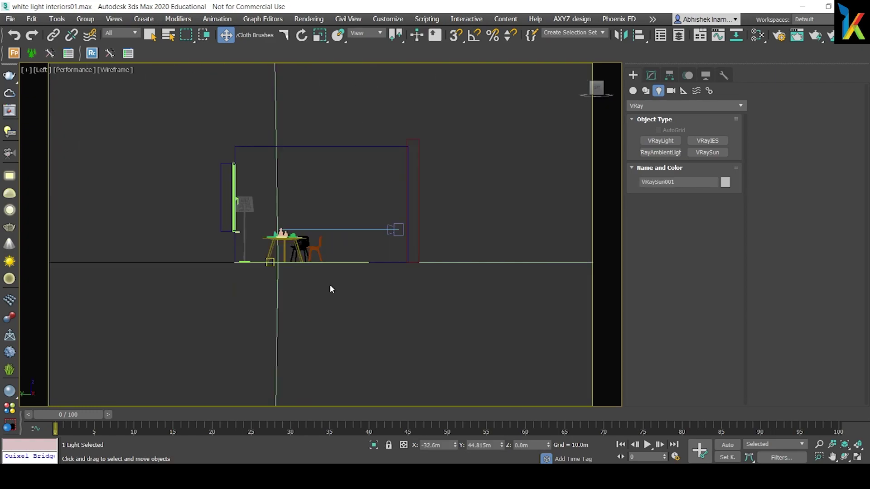
{"action": "middle_click_drag", "start_coordinate": [247, 299], "coordinate": [363, 297]}
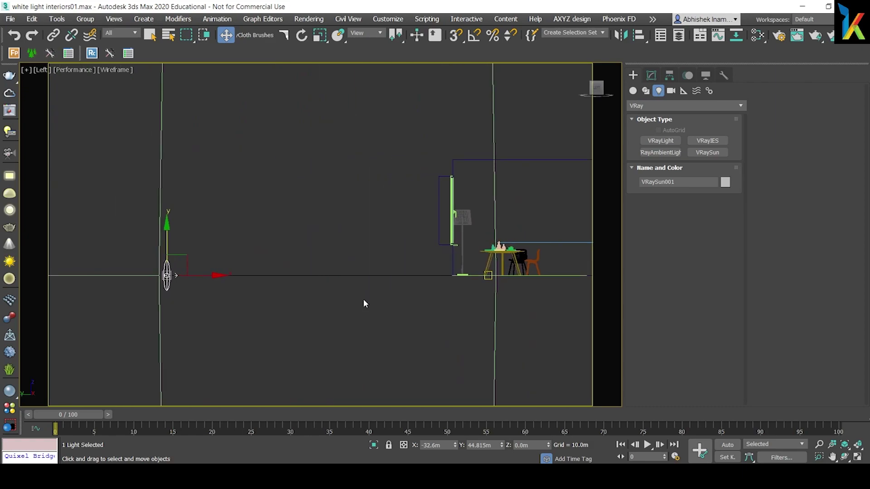
{"action": "left_click_drag", "start_coordinate": [174, 269], "coordinate": [215, 165]}
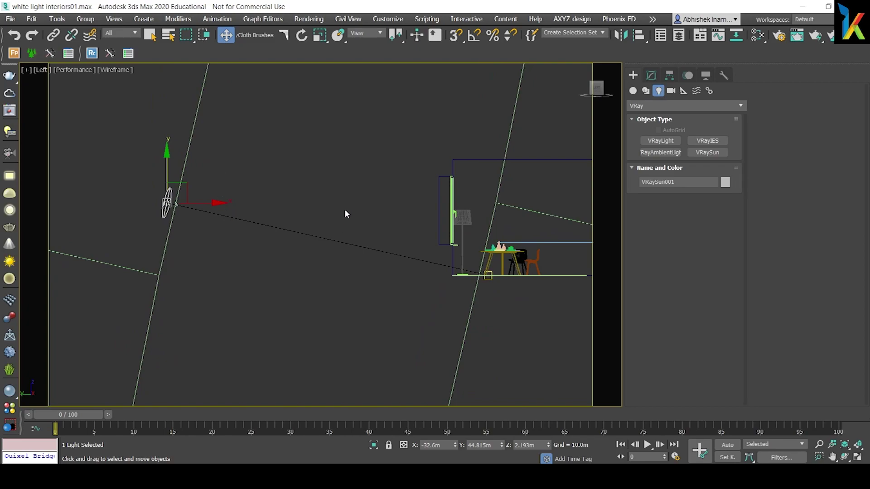
{"action": "left_click", "coordinate": [330, 161]}
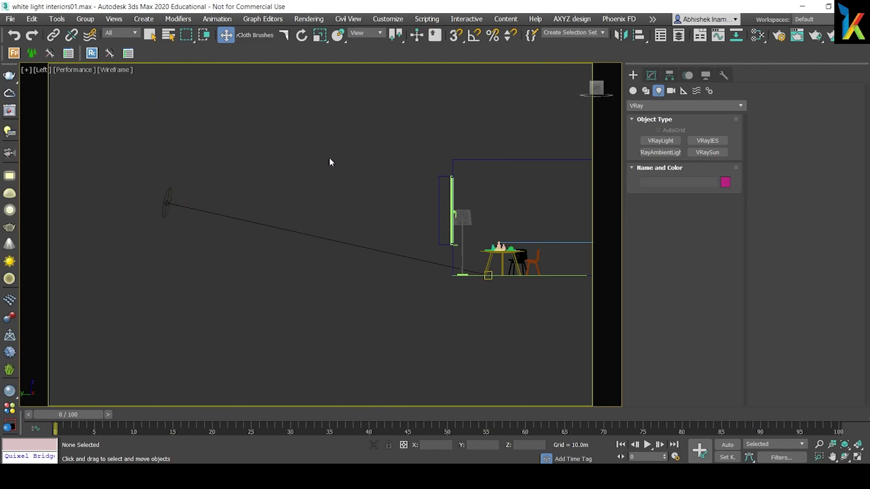
{"action": "left_click_drag", "start_coordinate": [182, 153], "coordinate": [139, 246]}
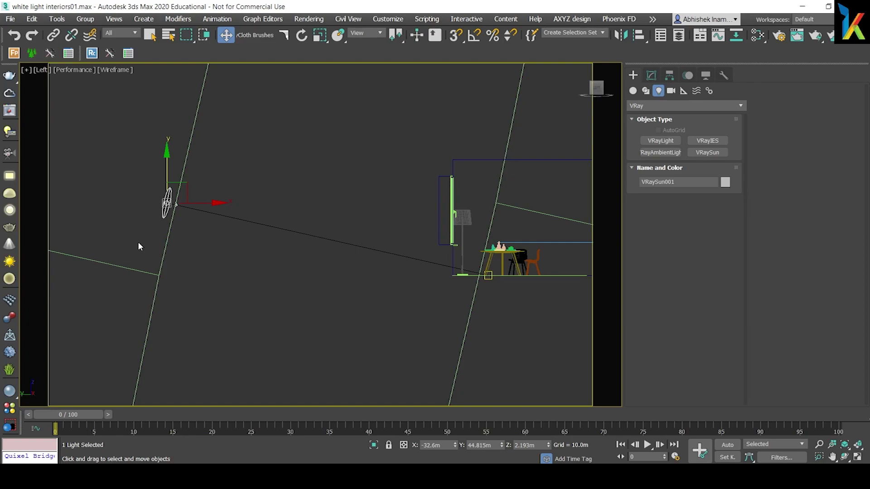
{"action": "left_click", "coordinate": [269, 286]}
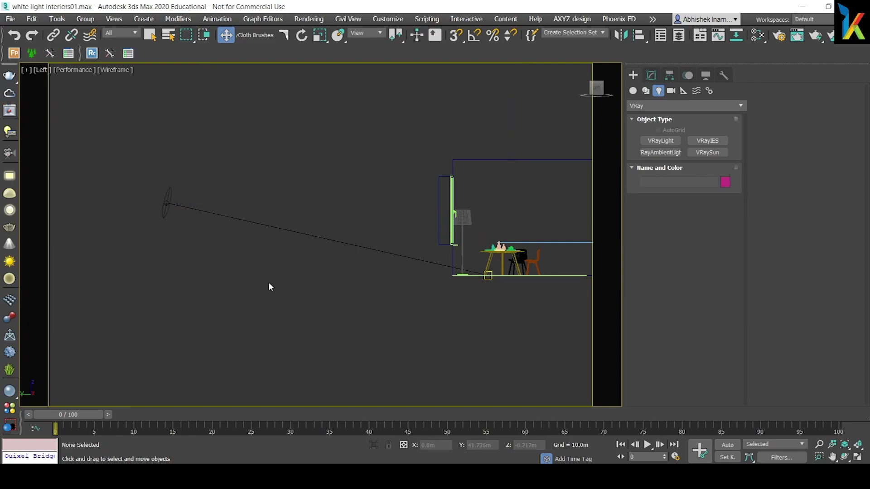
Return to the top view and check which environment map is assigned in the environment settings
{"action": "key", "text": "t"}
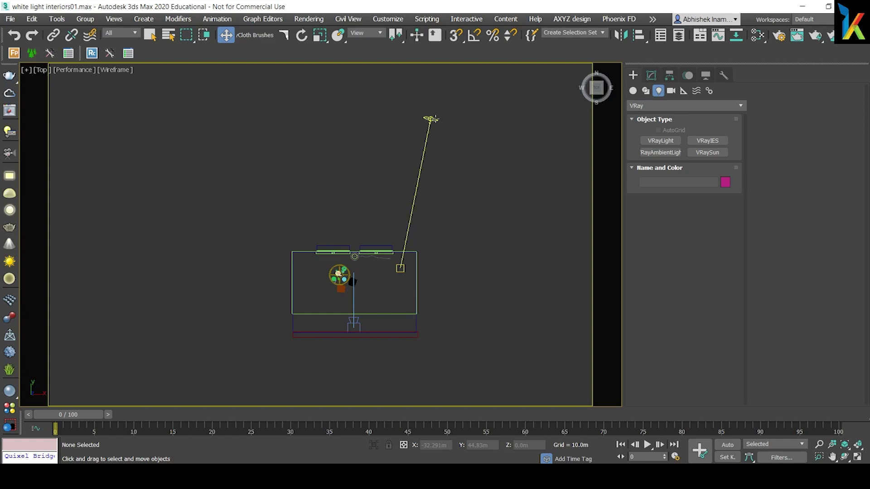
{"action": "key", "text": "8"}
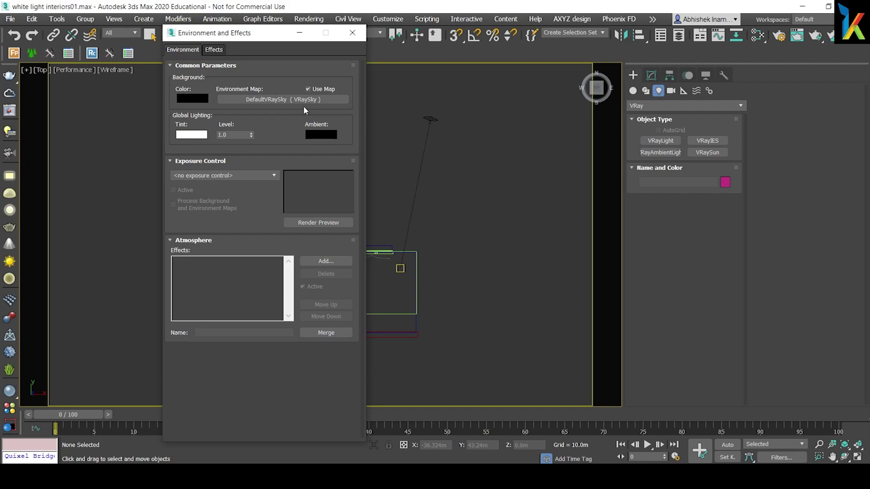
{"action": "left_click", "coordinate": [352, 33]}
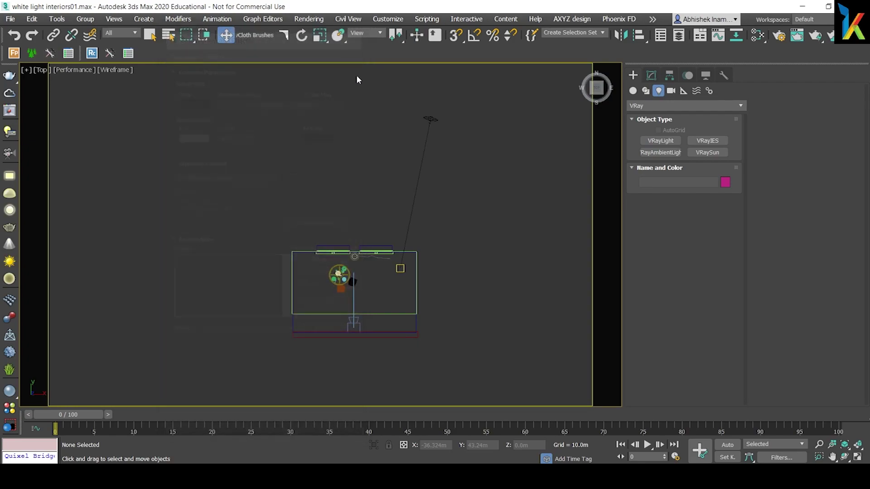
Examine the camera's cone and the sun's position relative to the room in the top view
{"action": "scroll", "coordinate": [352, 308], "scroll_direction": "up", "scroll_amount": 5}
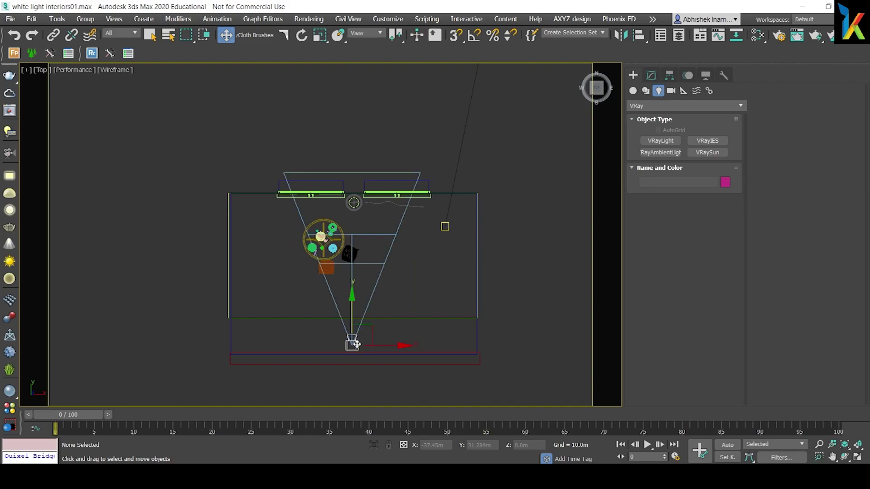
{"action": "left_click", "coordinate": [356, 344]}
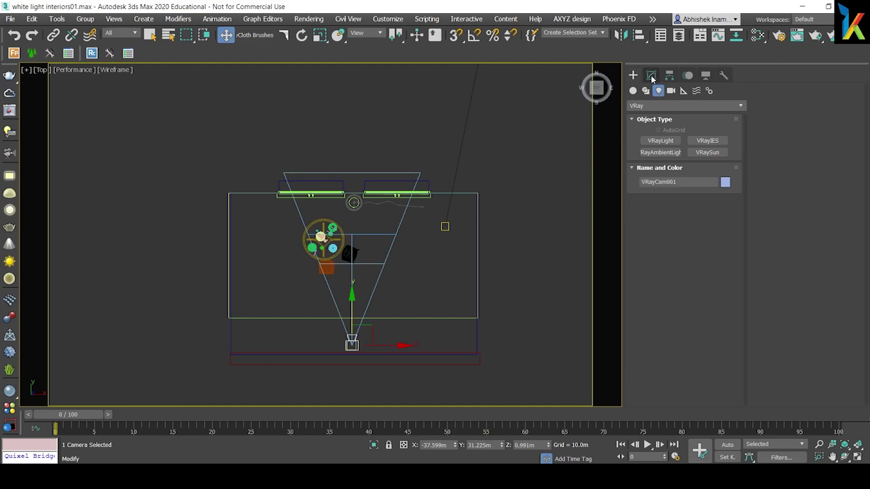
{"action": "scroll", "coordinate": [490, 176], "scroll_direction": "down", "scroll_amount": 5}
{"action": "middle_click_drag", "start_coordinate": [490, 176], "coordinate": [446, 318]}
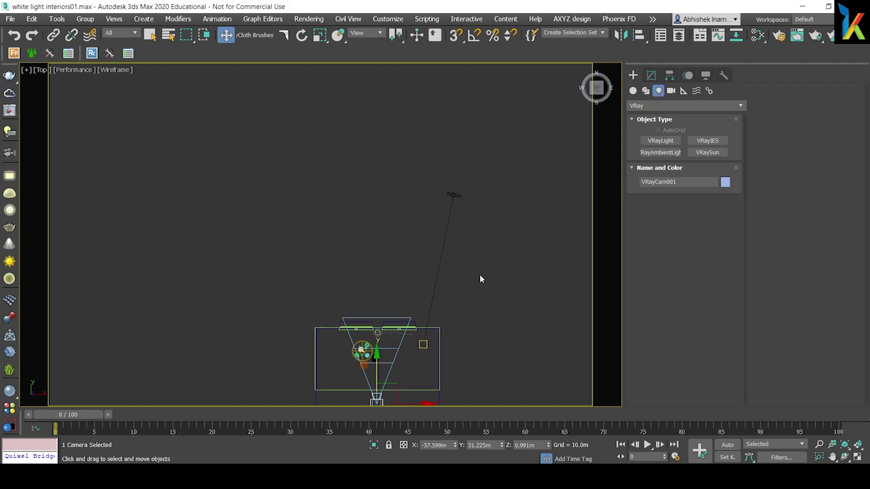
{"action": "left_click", "coordinate": [453, 195]}
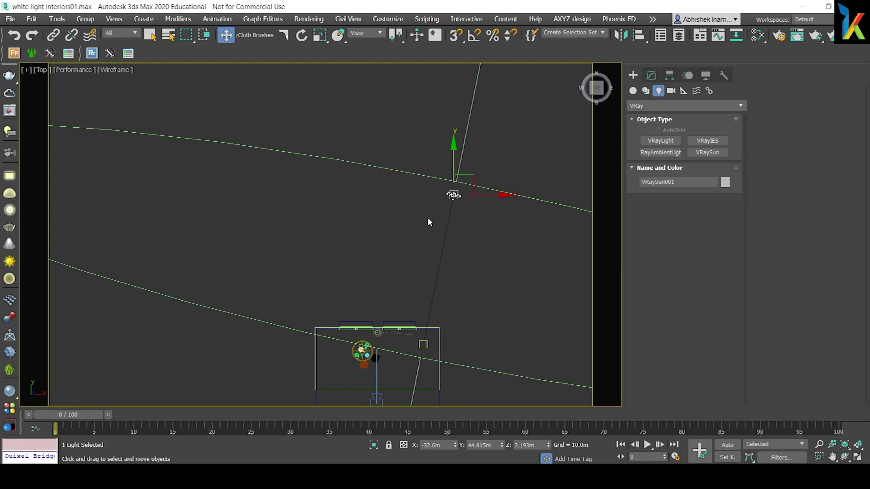
{"action": "left_click", "coordinate": [485, 381]}
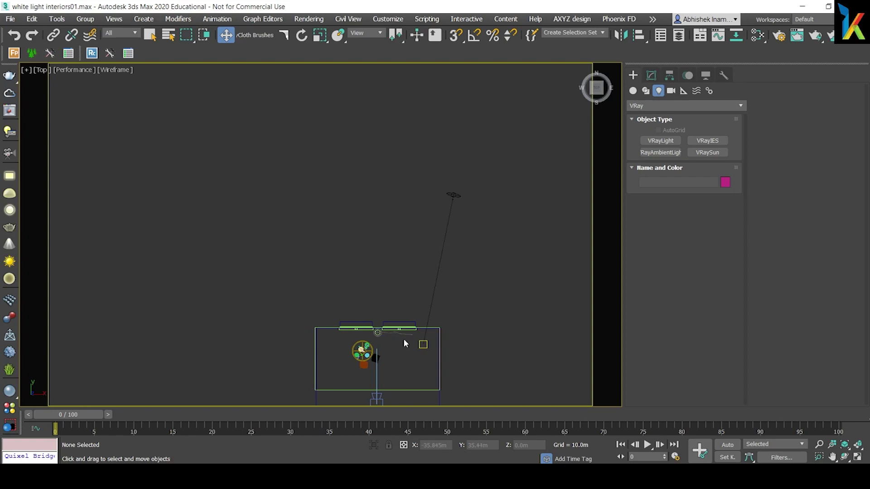
{"action": "scroll", "coordinate": [403, 343], "scroll_direction": "up", "scroll_amount": 4}
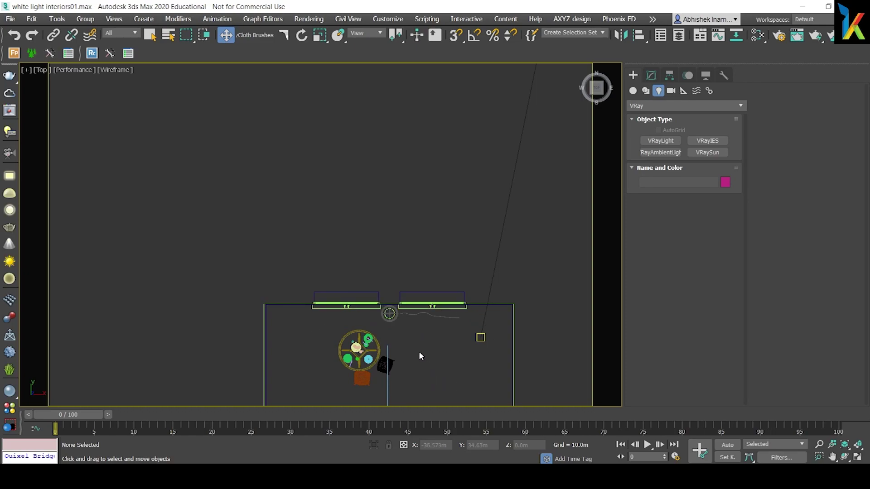
{"action": "middle_click_drag", "start_coordinate": [431, 357], "coordinate": [433, 264]}
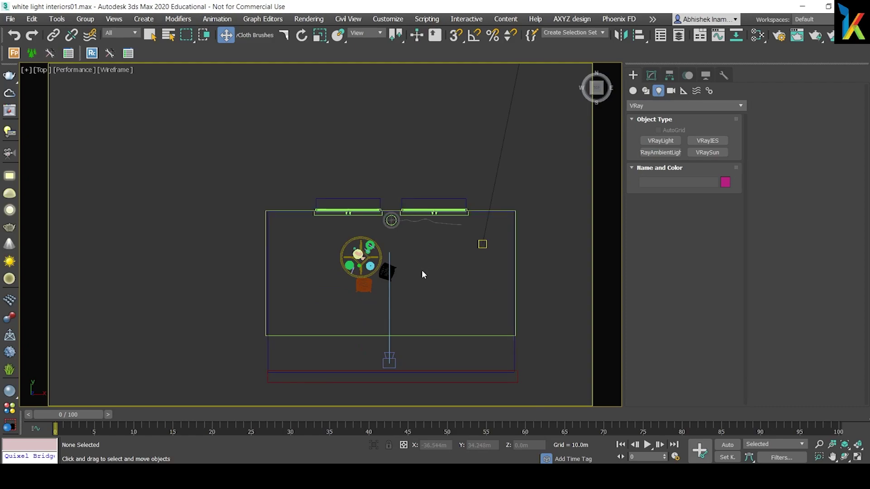
Set the V-Ray physical camera's shutter speed to 45 and film speed to ISO 600
{"action": "left_click", "coordinate": [390, 362]}
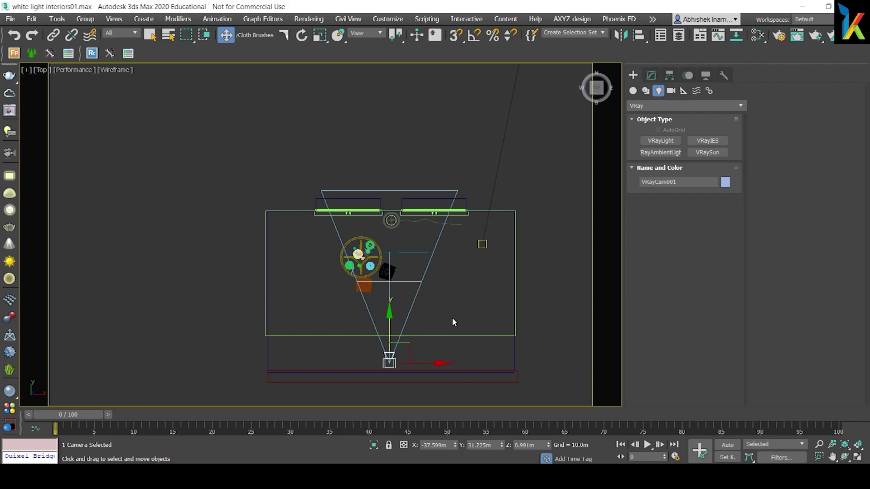
{"action": "left_click", "coordinate": [651, 76]}
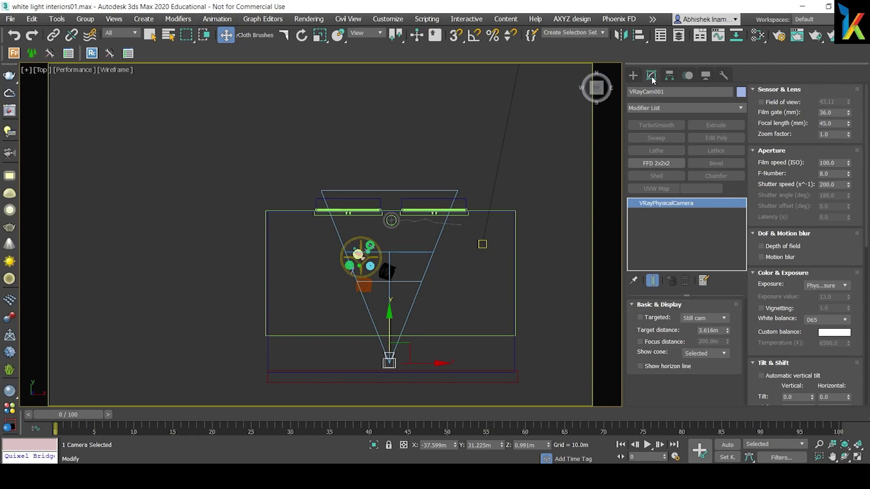
{"action": "left_click", "coordinate": [819, 185]}
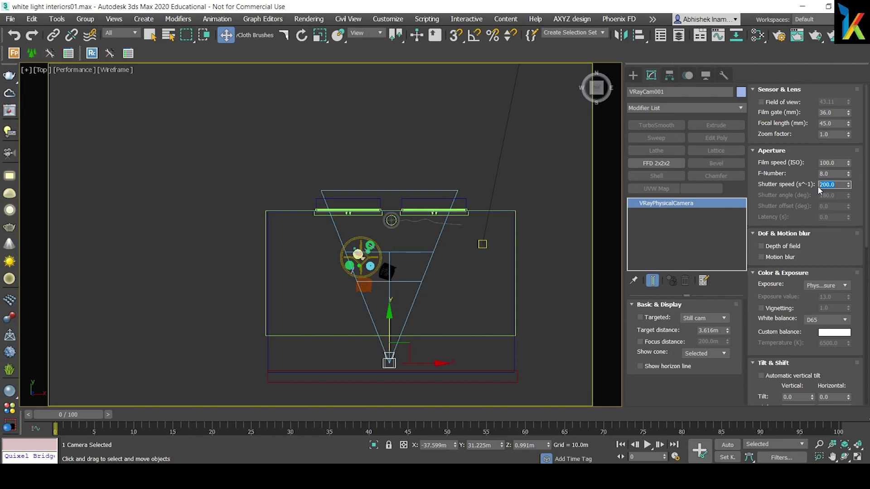
{"action": "type", "text": "45"}
{"action": "key", "text": "Return"}
{"action": "left_click", "coordinate": [835, 162]}
{"action": "type", "text": "600"}
{"action": "key", "text": "Return"}
{"action": "left_click", "coordinate": [839, 184]}
Set the camera's white balance to Neutral
{"action": "left_click", "coordinate": [820, 321]}
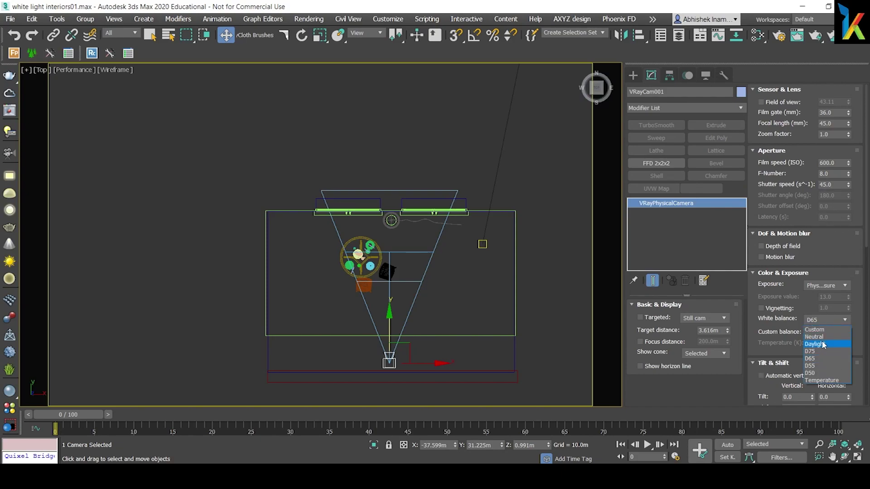
{"action": "left_click", "coordinate": [821, 337]}
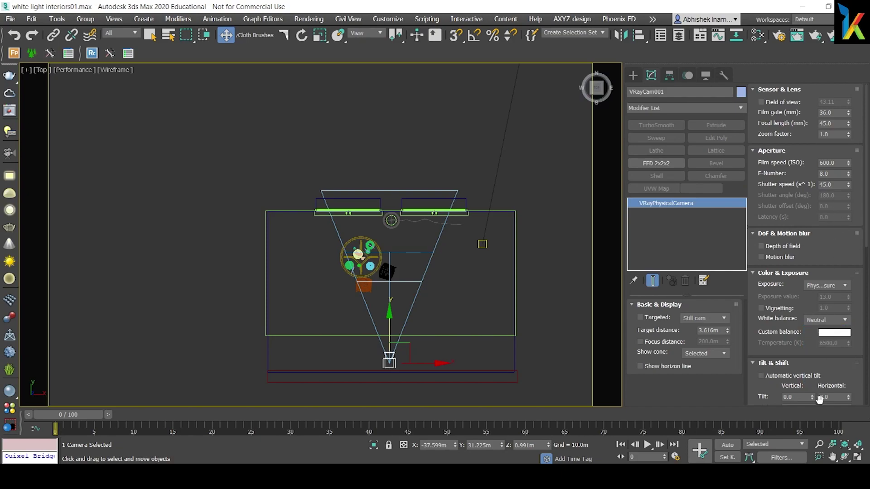
{"action": "left_click", "coordinate": [824, 323]}
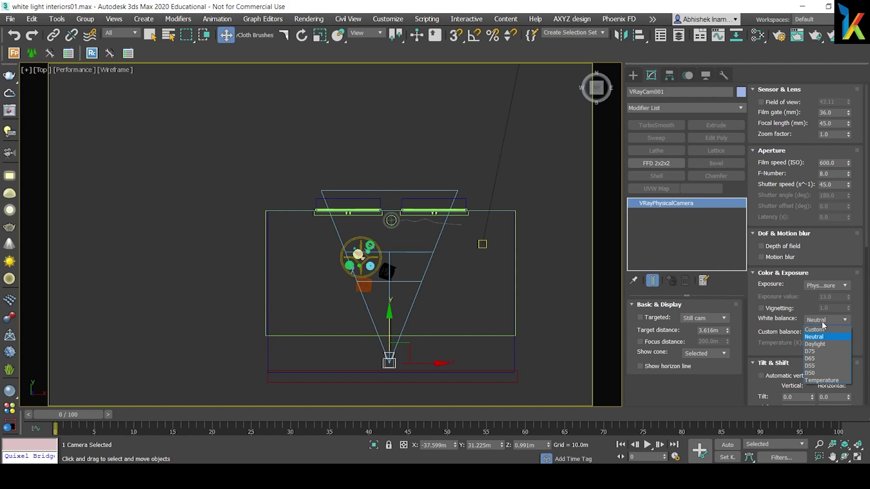
{"action": "left_click", "coordinate": [823, 323]}
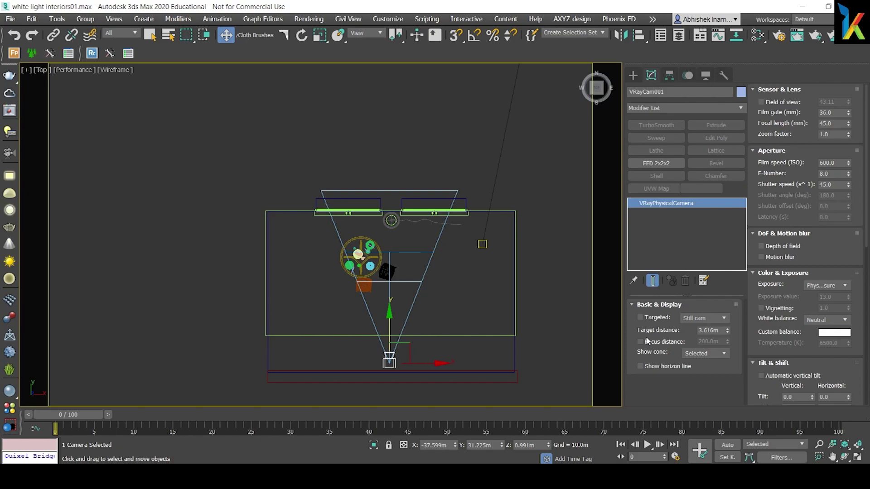
{"action": "left_click", "coordinate": [429, 350]}
{"action": "left_click", "coordinate": [396, 357]}
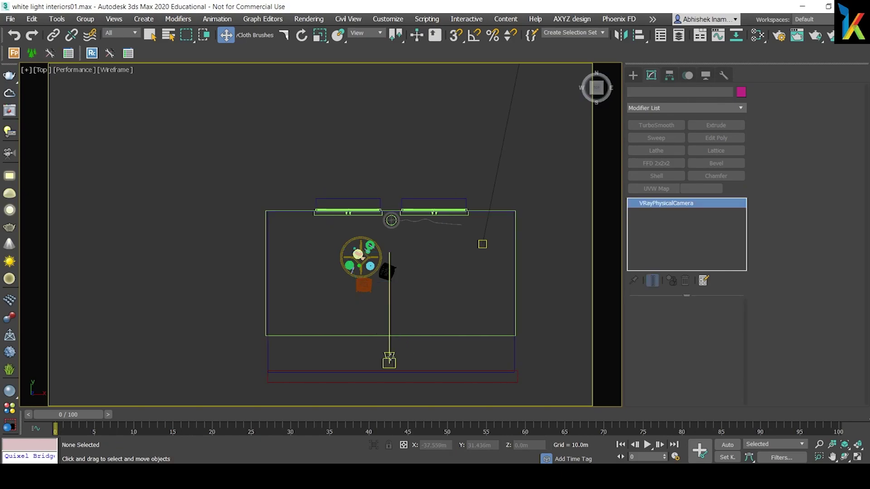
Display the room in wireframe in the front view, with both windows visible
{"action": "key", "text": "c"}
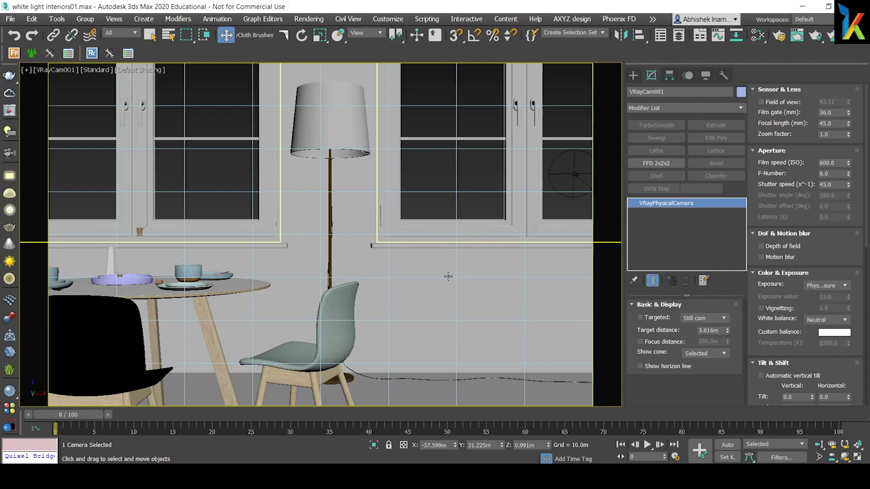
{"action": "key", "text": "f"}
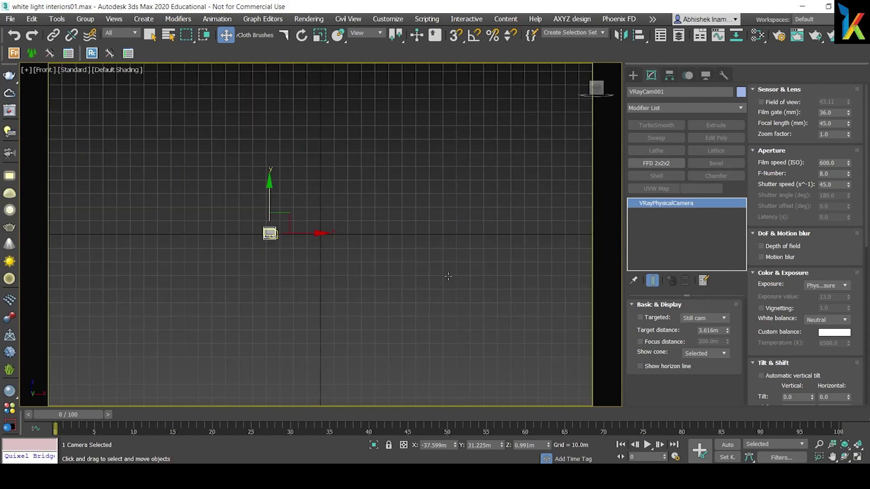
{"action": "key", "text": "z"}
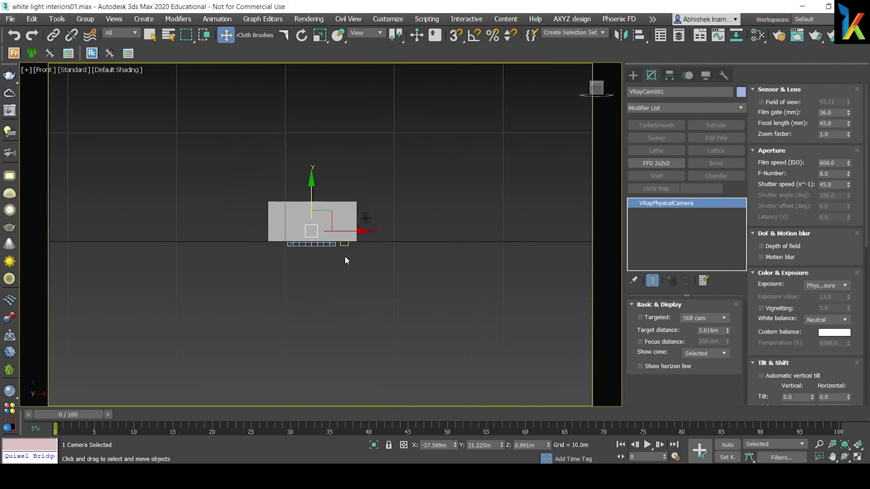
{"action": "key", "text": "F3"}
{"action": "scroll", "coordinate": [345, 257], "scroll_direction": "down", "scroll_amount": 4}
{"action": "middle_click_drag", "start_coordinate": [456, 137], "coordinate": [519, 196]}
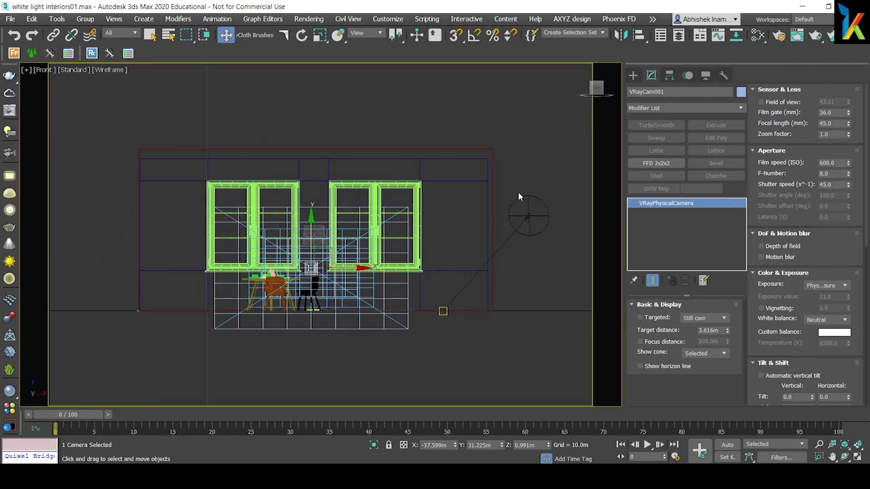
Hide the Cameras category so the windows are unobstructed in the front view
{"action": "left_click", "coordinate": [633, 75]}
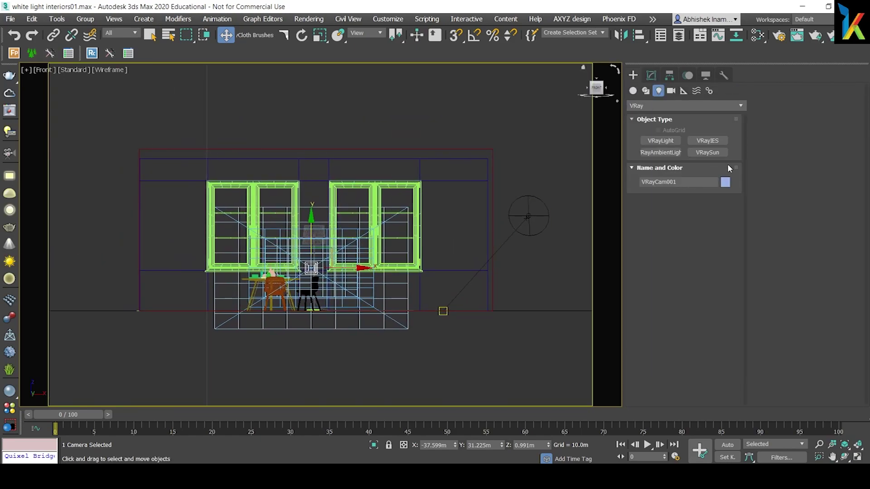
{"action": "left_click", "coordinate": [662, 141]}
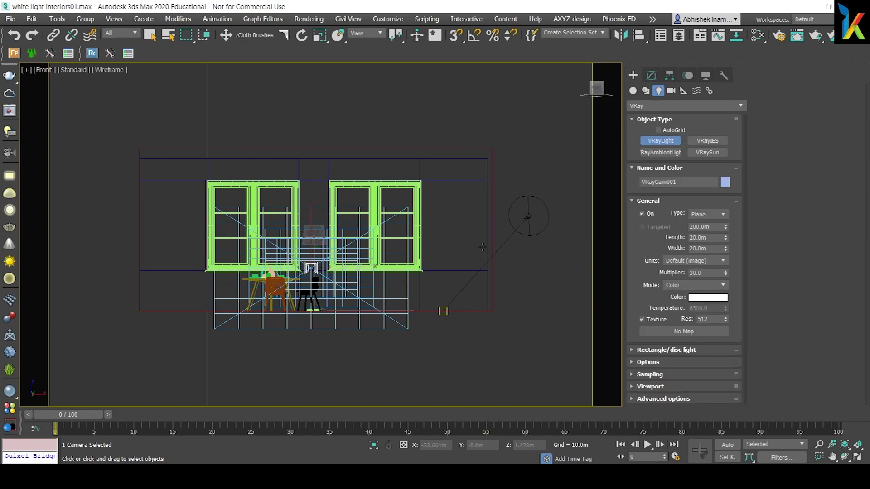
{"action": "key", "text": "w"}
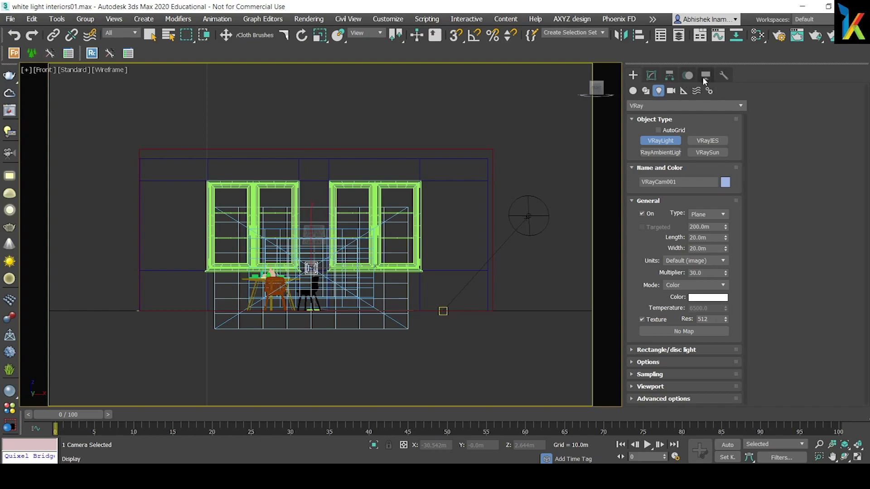
{"action": "left_click", "coordinate": [706, 76]}
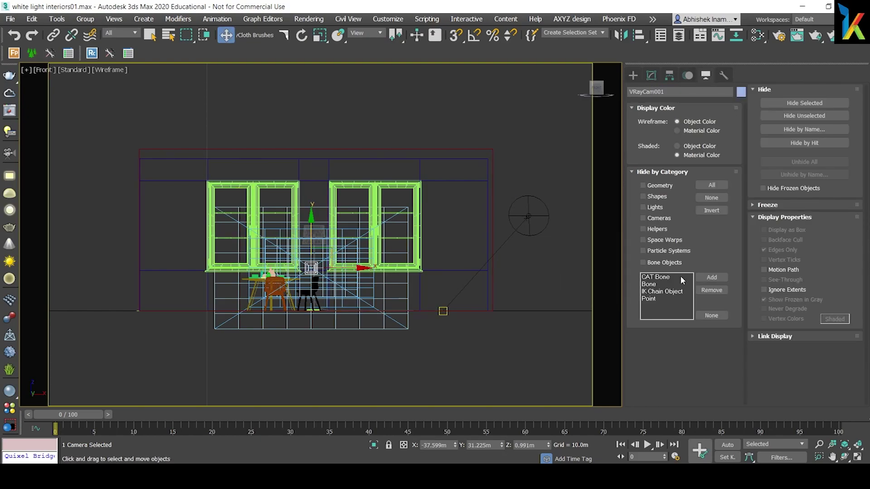
{"action": "left_click", "coordinate": [642, 219]}
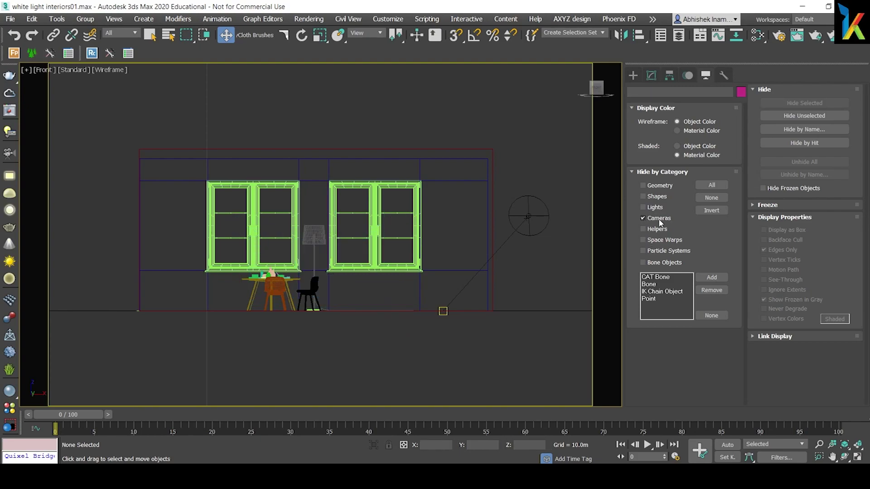
Create a V-Ray plane light about 2.045 m by 1.972 m over the left-hand window in the front view
{"action": "left_click", "coordinate": [632, 75]}
{"action": "left_click", "coordinate": [660, 140]}
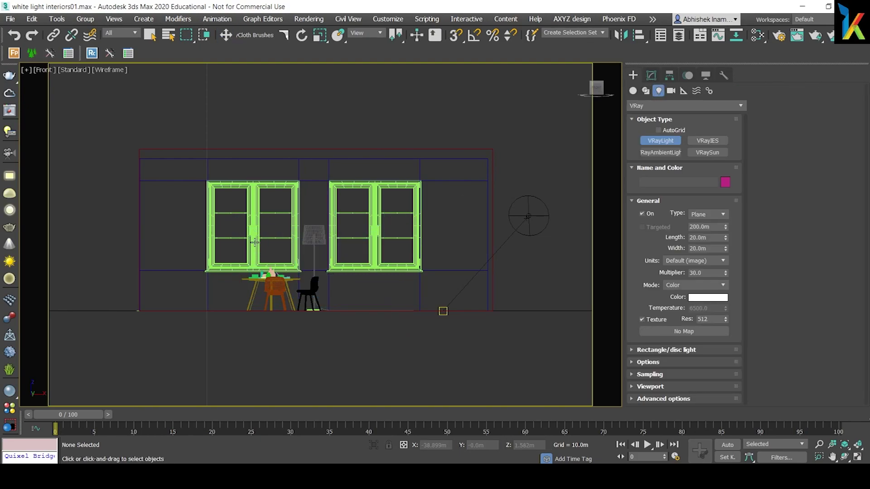
{"action": "scroll", "coordinate": [221, 224], "scroll_direction": "up", "scroll_amount": 4}
{"action": "middle_click_drag", "start_coordinate": [234, 228], "coordinate": [217, 224]}
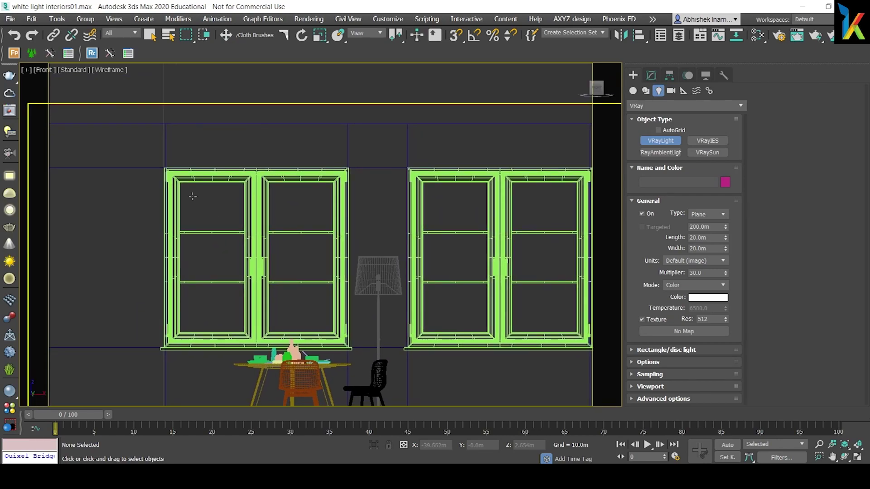
{"action": "left_click_drag", "start_coordinate": [167, 171], "coordinate": [345, 344]}
{"action": "right_click", "coordinate": [345, 344]}
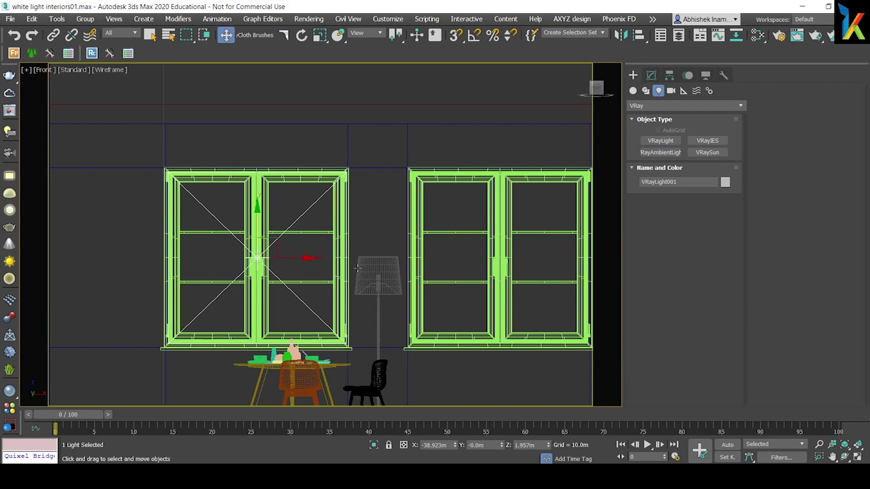
{"action": "right_click", "coordinate": [366, 279]}
{"action": "left_click", "coordinate": [375, 293]}
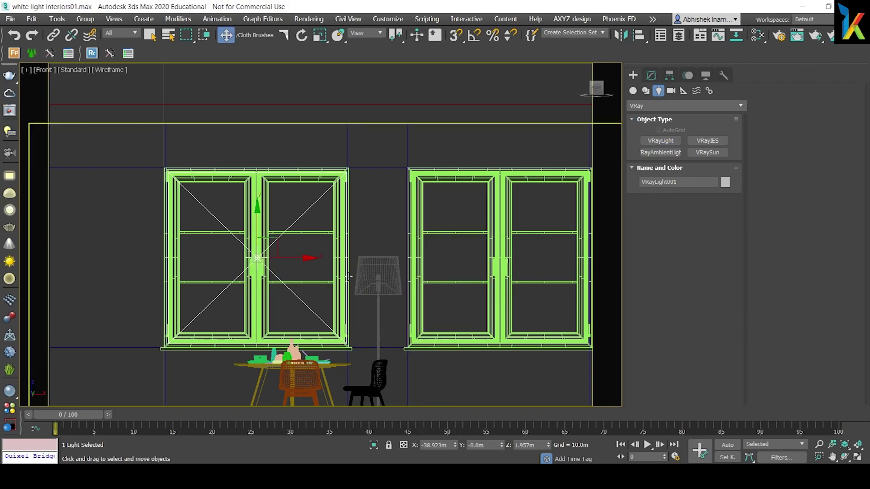
In the top view, move the plane light along Y to about 35.58 m, just inside the left-hand window
{"action": "key", "text": "t"}
{"action": "scroll", "coordinate": [392, 288], "scroll_direction": "down", "scroll_amount": 6}
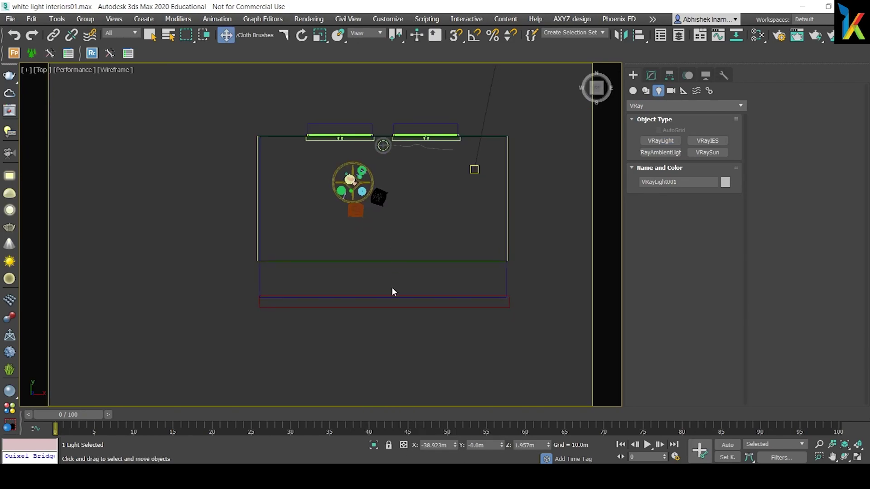
{"action": "middle_click_drag", "start_coordinate": [385, 328], "coordinate": [382, 281]}
{"action": "left_click_drag", "start_coordinate": [363, 327], "coordinate": [362, 135]}
{"action": "scroll", "coordinate": [365, 181], "scroll_direction": "up", "scroll_amount": 8}
{"action": "middle_click_drag", "start_coordinate": [365, 181], "coordinate": [379, 291]}
{"action": "scroll", "coordinate": [378, 291], "scroll_direction": "up", "scroll_amount": 6}
{"action": "scroll", "coordinate": [347, 267], "scroll_direction": "down", "scroll_amount": 2}
{"action": "middle_click_drag", "start_coordinate": [347, 267], "coordinate": [360, 347]}
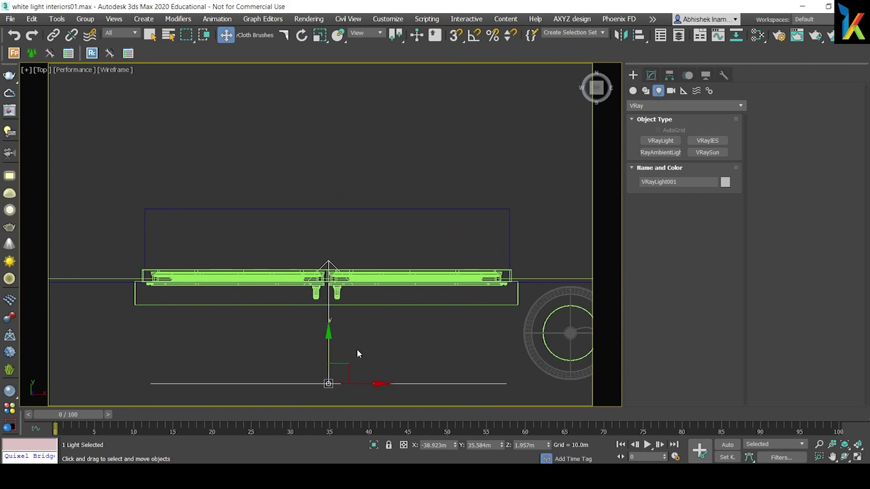
Place the plane light directly outside the left-hand window frame, at about 36.27 m in Y
{"action": "left_click_drag", "start_coordinate": [331, 340], "coordinate": [329, 222]}
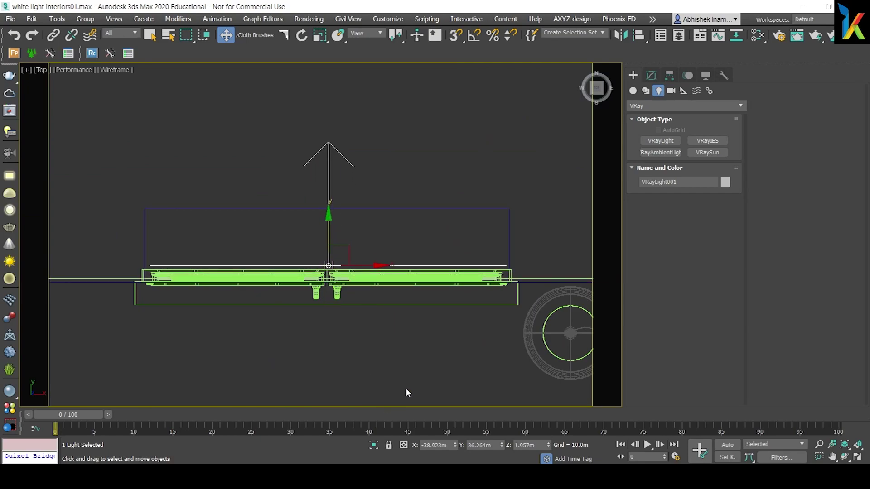
{"action": "scroll", "coordinate": [317, 272], "scroll_direction": "up", "scroll_amount": 3}
{"action": "middle_click_drag", "start_coordinate": [308, 224], "coordinate": [358, 281]}
{"action": "scroll", "coordinate": [358, 281], "scroll_direction": "up", "scroll_amount": 2}
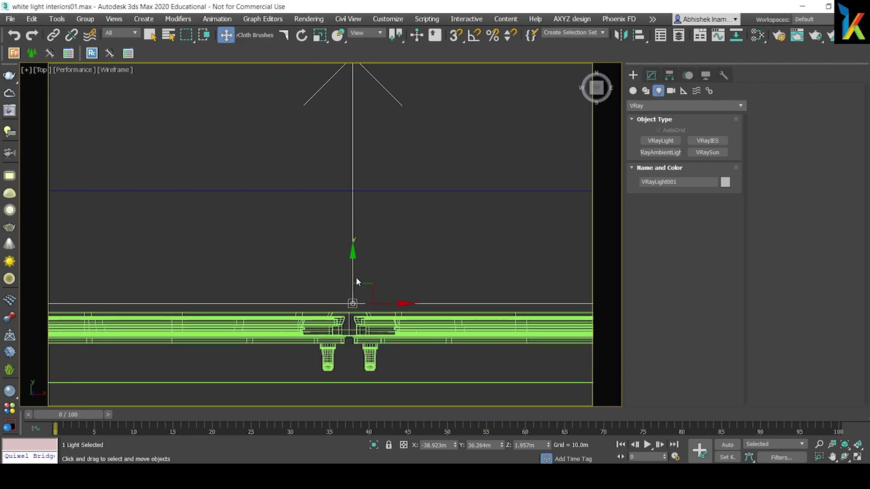
{"action": "scroll", "coordinate": [390, 291], "scroll_direction": "down", "scroll_amount": 3}
{"action": "middle_click_drag", "start_coordinate": [501, 345], "coordinate": [417, 303]}
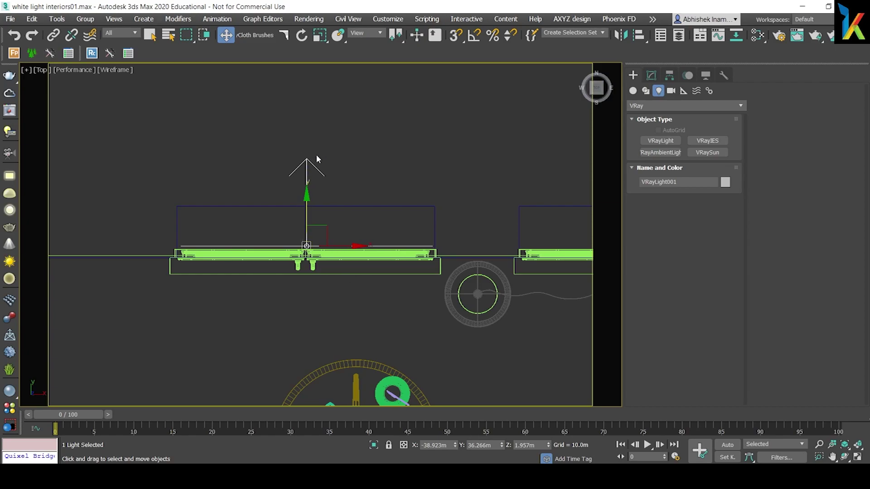
Mirror the plane light on the Y axis with No Clone so that it points into the room
{"action": "left_click", "coordinate": [620, 35]}
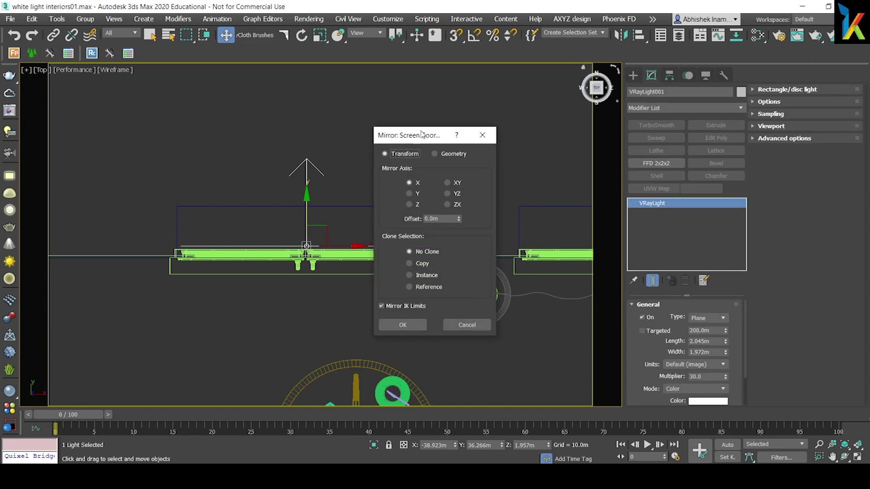
{"action": "left_click_drag", "start_coordinate": [417, 136], "coordinate": [469, 121]}
{"action": "left_click", "coordinate": [461, 179]}
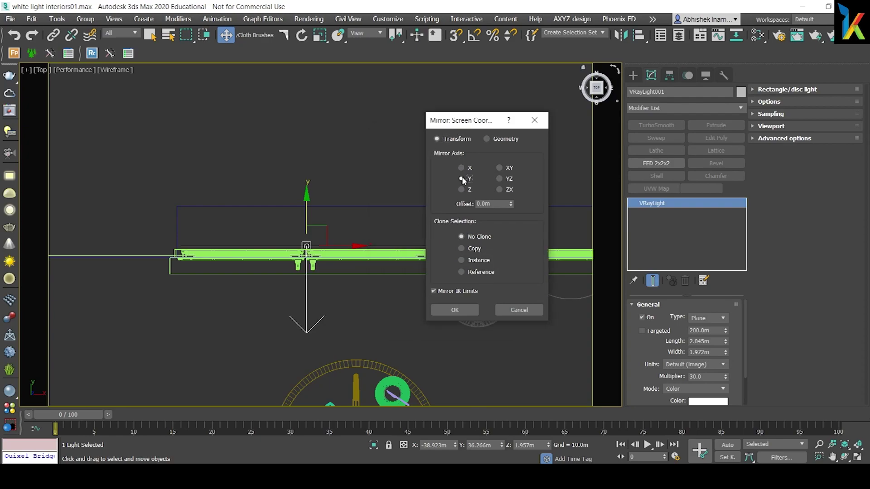
{"action": "left_click", "coordinate": [448, 311]}
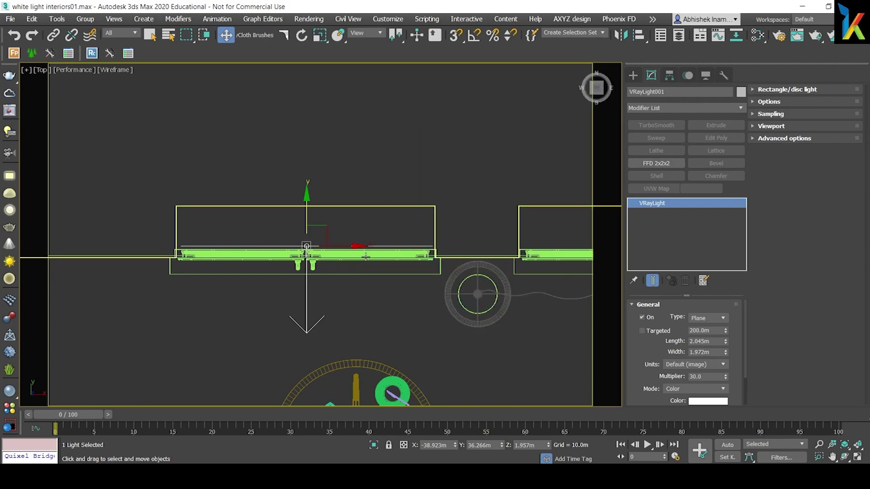
Tint the plane light pale blue by setting its colour to red 229, green 255, blue 255
{"action": "scroll", "coordinate": [371, 259], "scroll_direction": "down", "scroll_amount": 2}
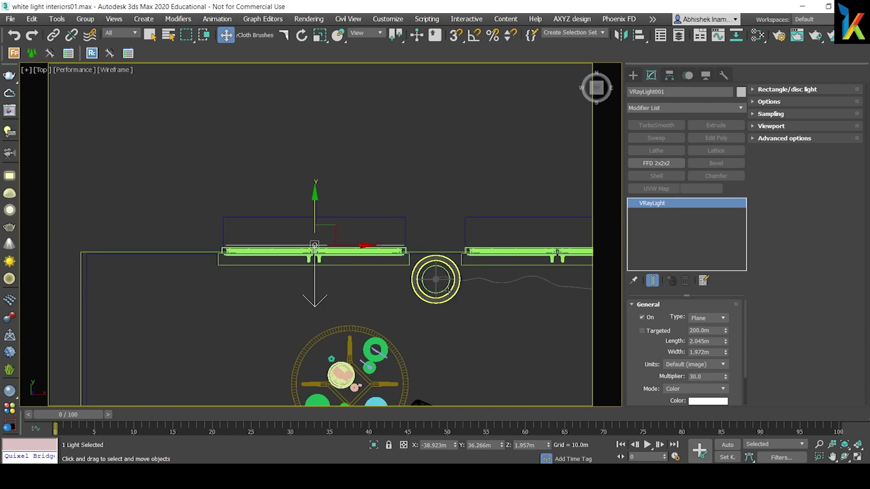
{"action": "scroll", "coordinate": [642, 376], "scroll_direction": "down", "scroll_amount": 3}
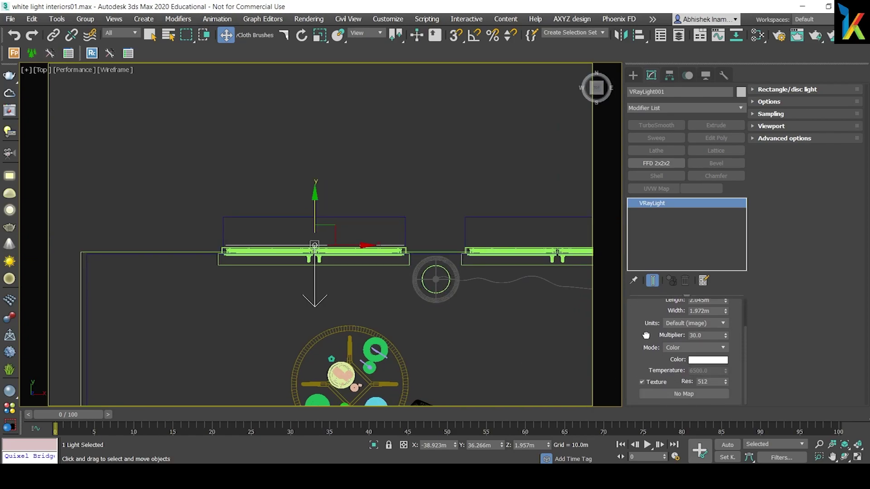
{"action": "left_click", "coordinate": [700, 361]}
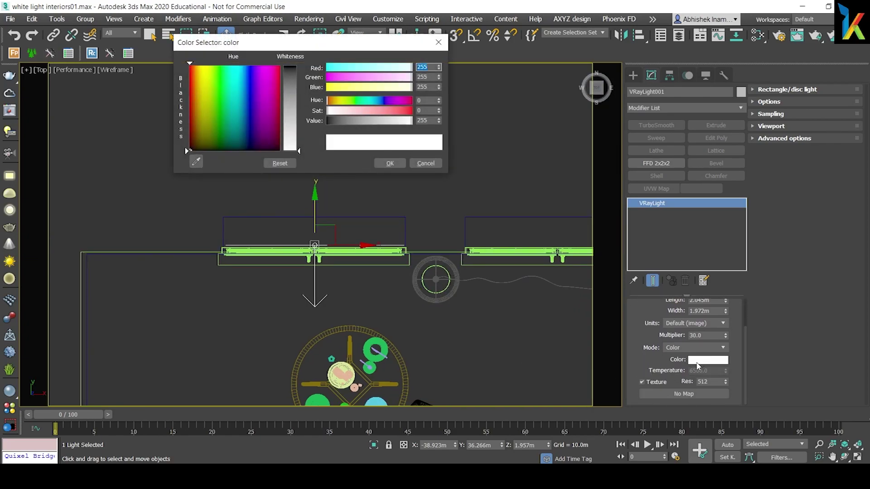
{"action": "left_click_drag", "start_coordinate": [410, 67], "coordinate": [403, 68]}
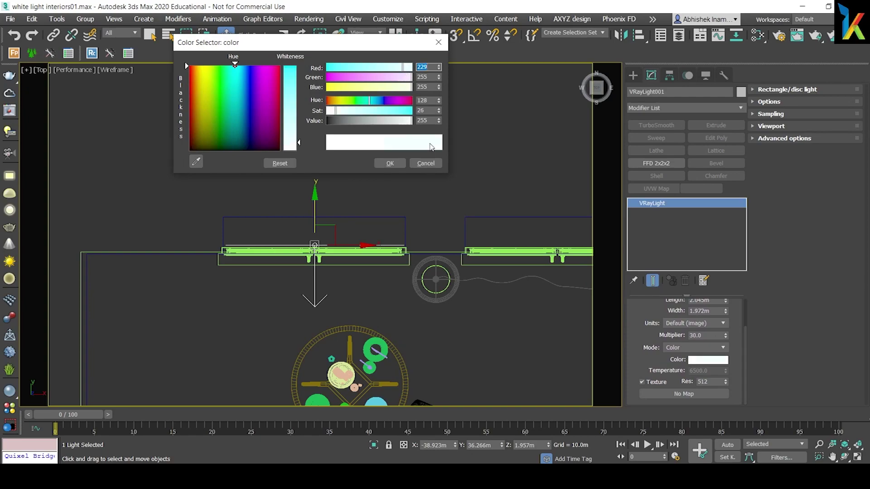
{"action": "left_click", "coordinate": [389, 163]}
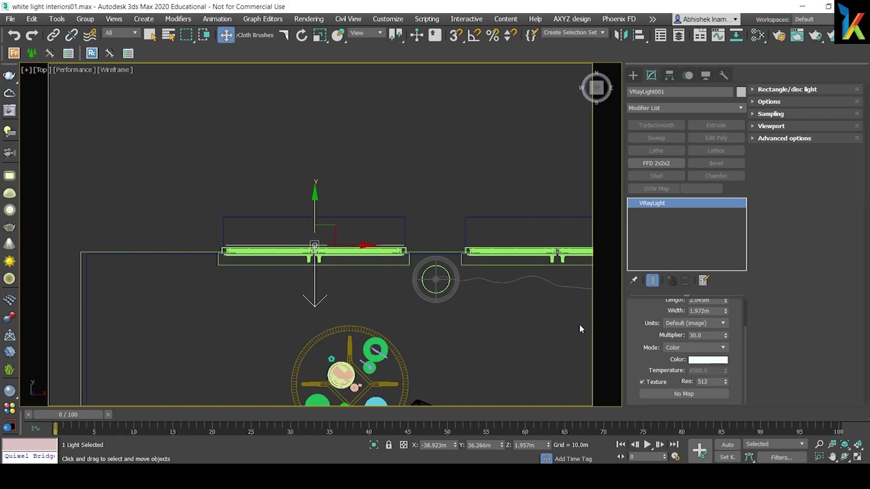
Turn the plane light into a skylight portal with the Simple option enabled
{"action": "scroll", "coordinate": [646, 358], "scroll_direction": "up", "scroll_amount": 2}
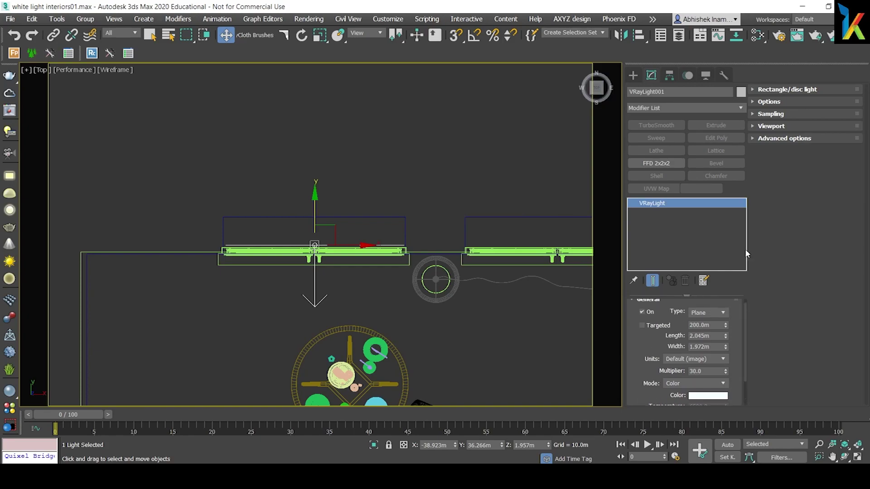
{"action": "left_click", "coordinate": [766, 102]}
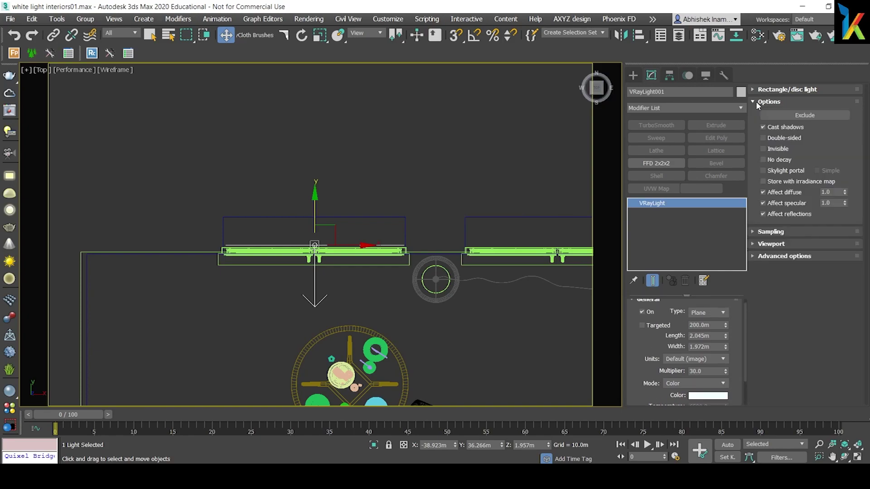
{"action": "left_click", "coordinate": [763, 170]}
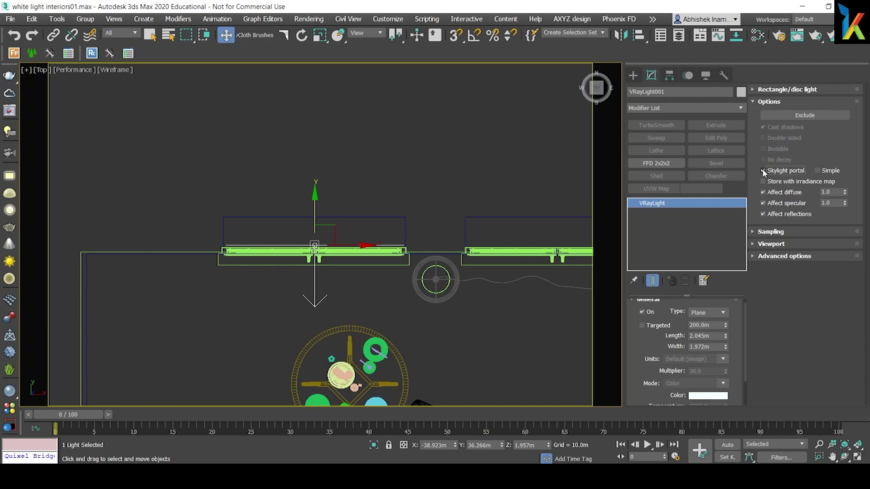
{"action": "left_click", "coordinate": [817, 171]}
Clone the portal light as one instance along X onto the right-hand window
{"action": "left_click", "coordinate": [634, 75]}
{"action": "scroll", "coordinate": [397, 266], "scroll_direction": "up", "scroll_amount": 2}
{"action": "middle_click_drag", "start_coordinate": [398, 266], "coordinate": [210, 304]}
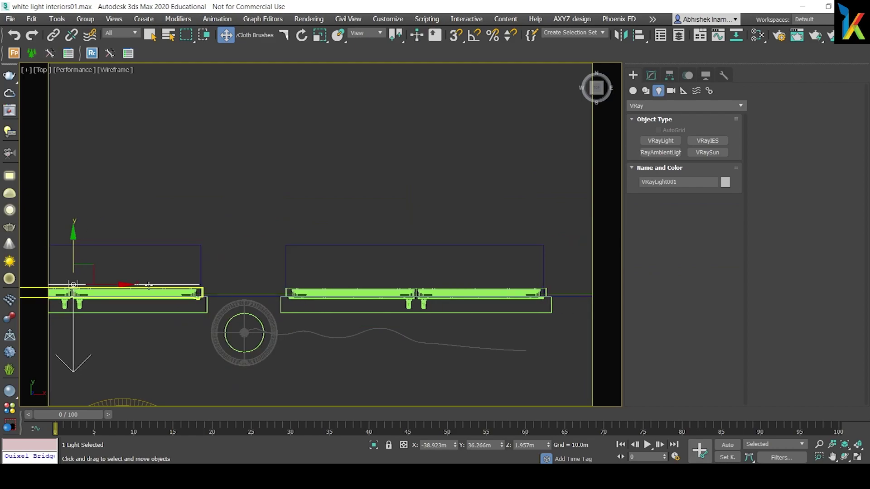
{"action": "left_click_drag", "start_coordinate": [122, 292], "coordinate": [463, 297], "text": "shift"}
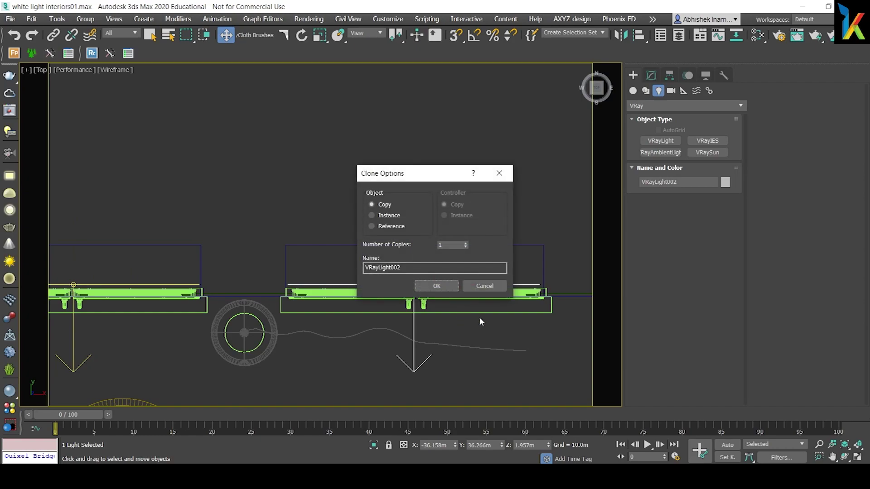
{"action": "left_click", "coordinate": [372, 215]}
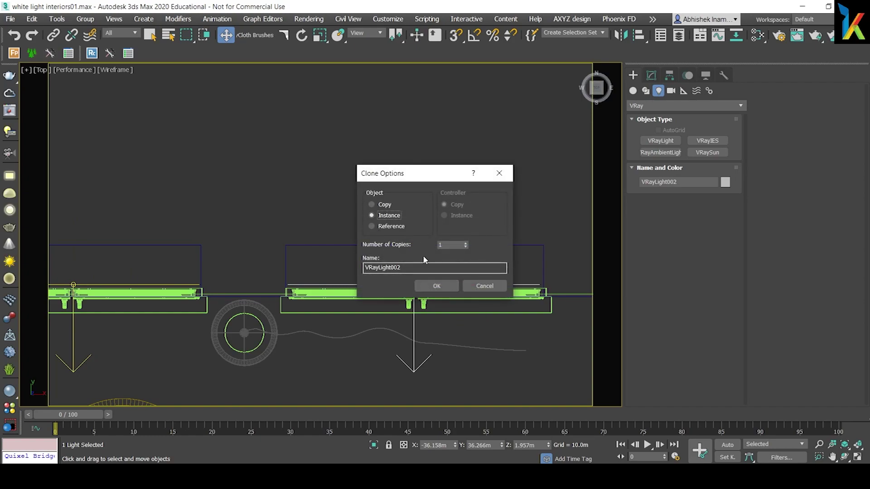
{"action": "left_click", "coordinate": [436, 286]}
Fine-tune the instanced light along X to about -36.145 m over its window, and return to the camera view
{"action": "scroll", "coordinate": [438, 287], "scroll_direction": "up", "scroll_amount": 5}
{"action": "middle_click_drag", "start_coordinate": [442, 289], "coordinate": [441, 325]}
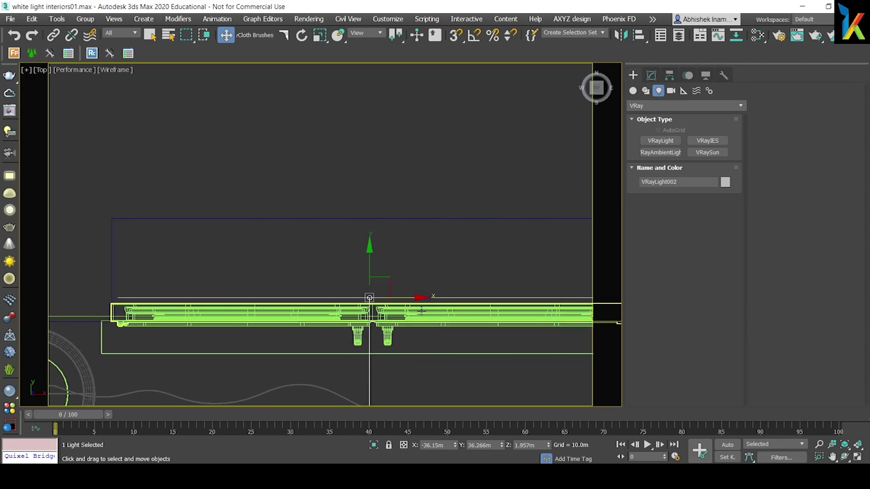
{"action": "scroll", "coordinate": [419, 301], "scroll_direction": "down", "scroll_amount": 5}
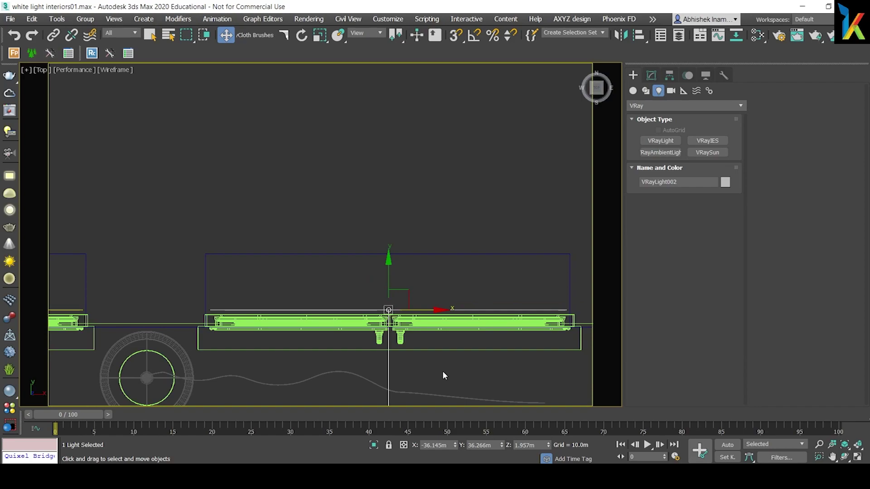
{"action": "key", "text": "c"}
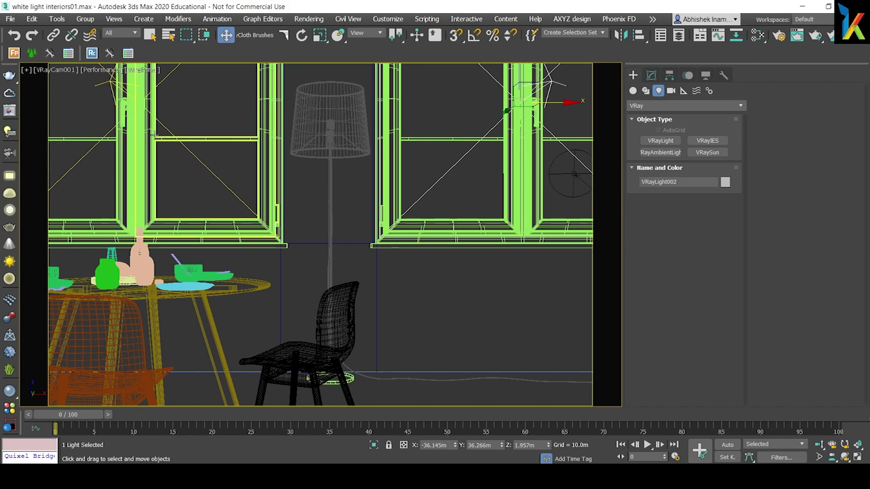
Render the camera view to check the window lights, and close the frame buffer and the render messages
{"action": "key", "text": "shift+q"}
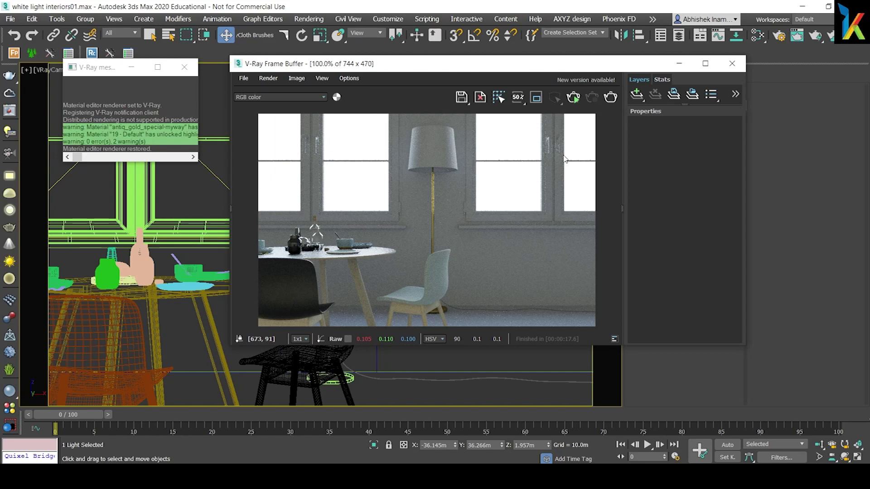
{"action": "left_click", "coordinate": [732, 63]}
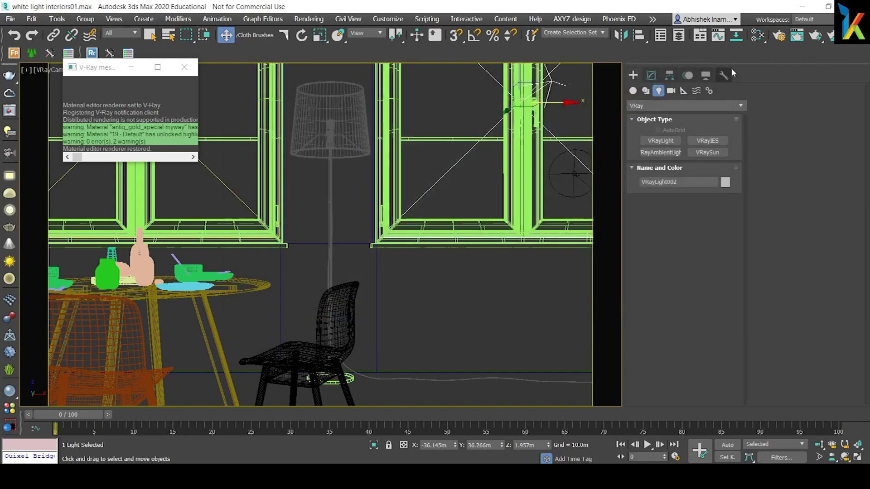
{"action": "left_click", "coordinate": [455, 308]}
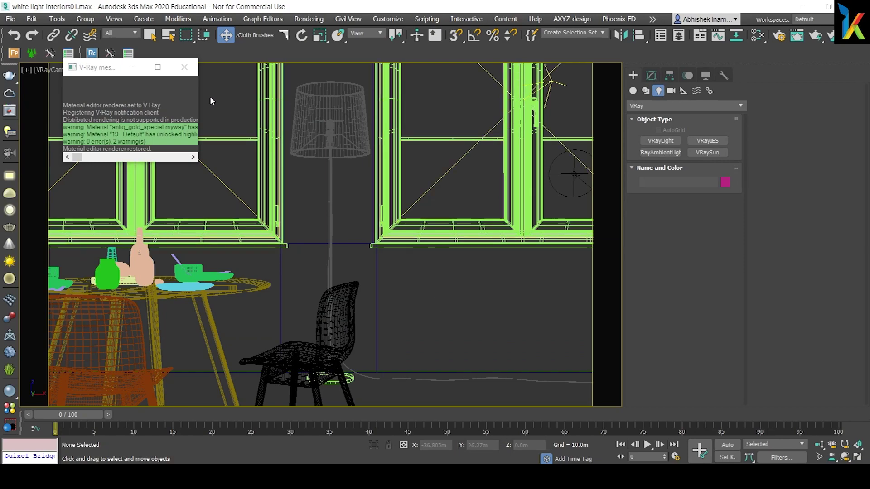
{"action": "left_click", "coordinate": [184, 67]}
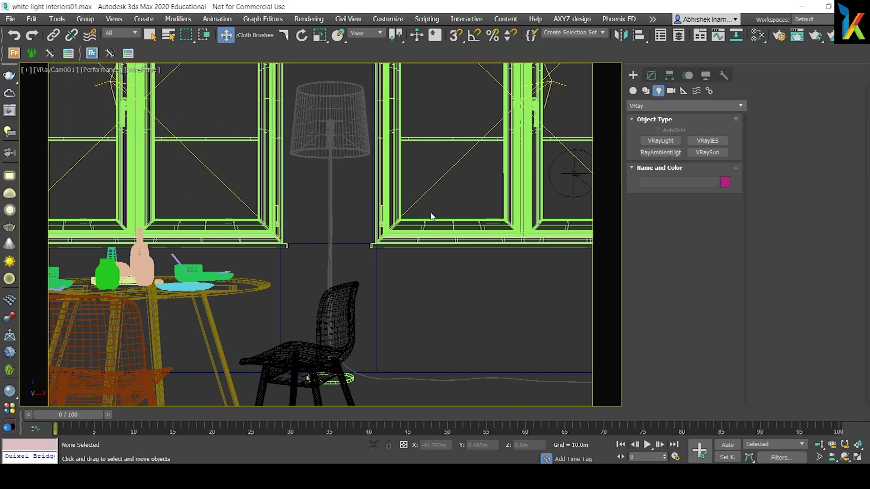
Reopen the last render in the V-Ray frame buffer for review and close it
{"action": "right_click", "coordinate": [453, 277]}
{"action": "left_click", "coordinate": [474, 291]}
{"action": "left_click", "coordinate": [10, 111]}
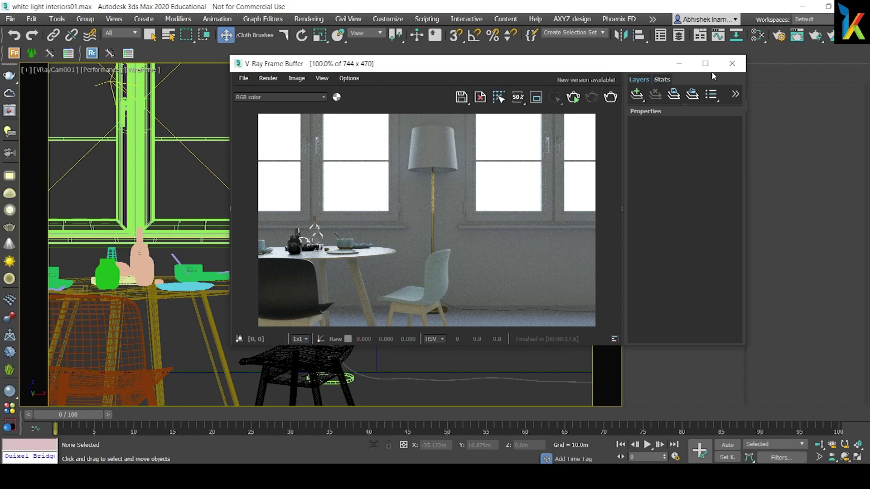
{"action": "left_click", "coordinate": [731, 63]}
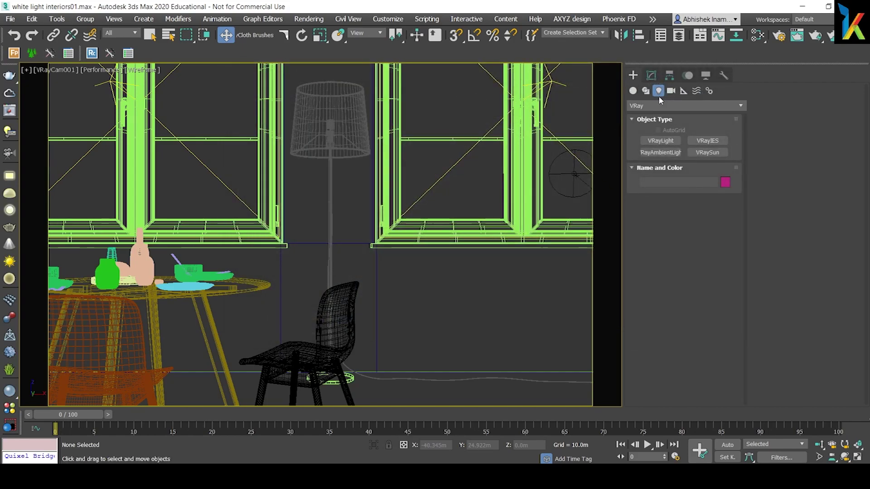
{"action": "left_click", "coordinate": [659, 105]}
{"action": "left_click", "coordinate": [660, 105]}
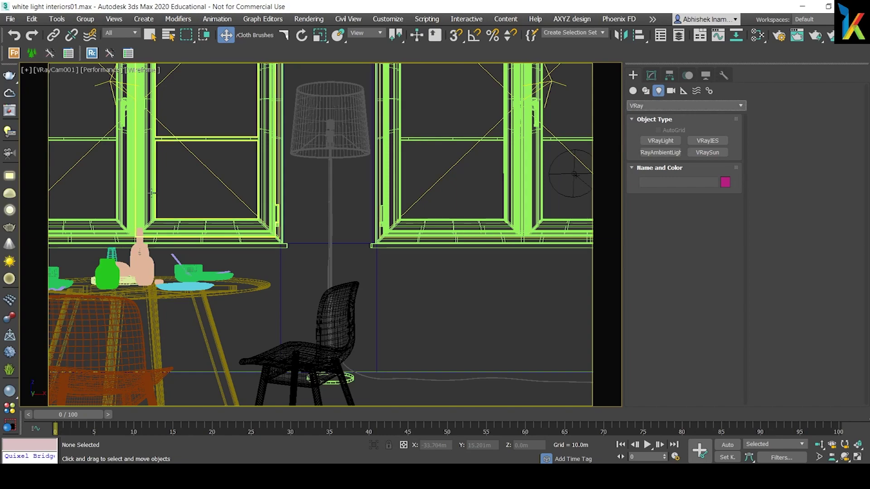
In the top view, create a V-Ray sphere light of about 0.029 m radius at the centre of the floor lamp
{"action": "right_click", "coordinate": [423, 214]}
{"action": "left_click", "coordinate": [431, 221]}
{"action": "key", "text": "t"}
{"action": "scroll", "coordinate": [421, 231], "scroll_direction": "up", "scroll_amount": 8}
{"action": "middle_click_drag", "start_coordinate": [463, 201], "coordinate": [327, 320]}
{"action": "middle_click_drag", "start_coordinate": [414, 240], "coordinate": [379, 298]}
{"action": "scroll", "coordinate": [379, 257], "scroll_direction": "up", "scroll_amount": 4}
{"action": "middle_click_drag", "start_coordinate": [398, 251], "coordinate": [369, 287]}
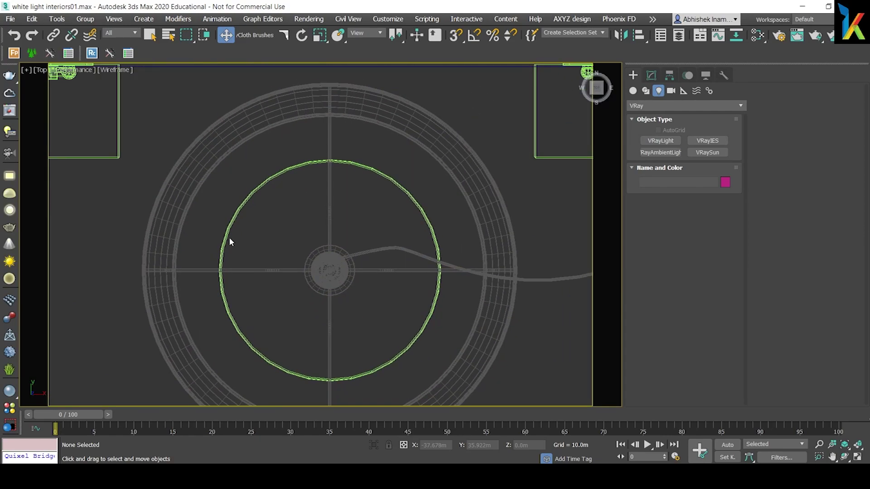
{"action": "left_click", "coordinate": [9, 210]}
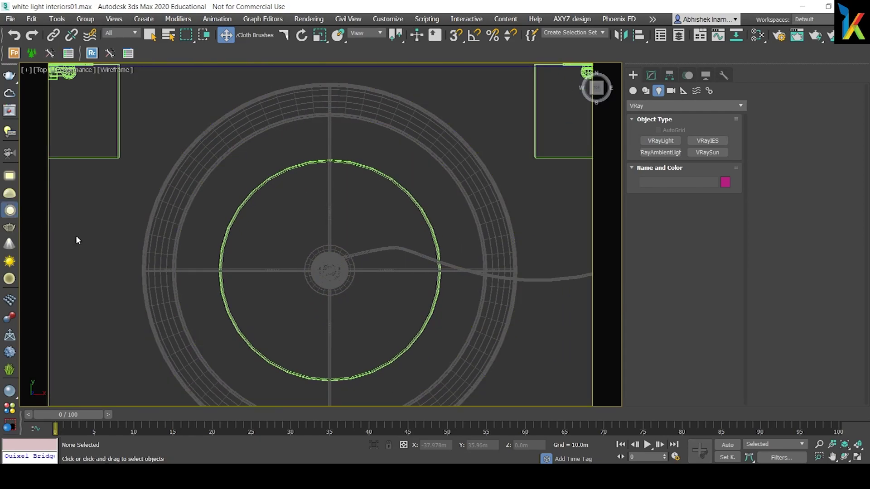
{"action": "left_click", "coordinate": [329, 271]}
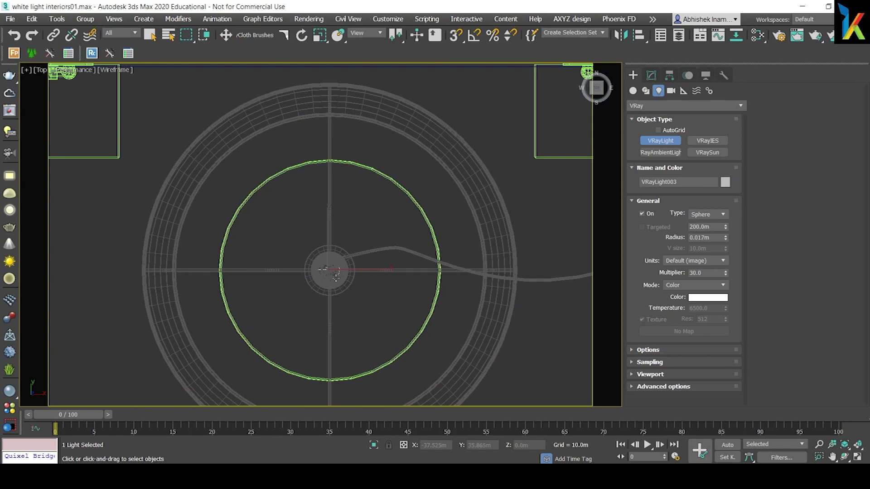
{"action": "left_click_drag", "start_coordinate": [336, 277], "coordinate": [341, 286]}
Set the sphere light's units to Radiant power (W) and its multiplier to 6
{"action": "left_click", "coordinate": [716, 259]}
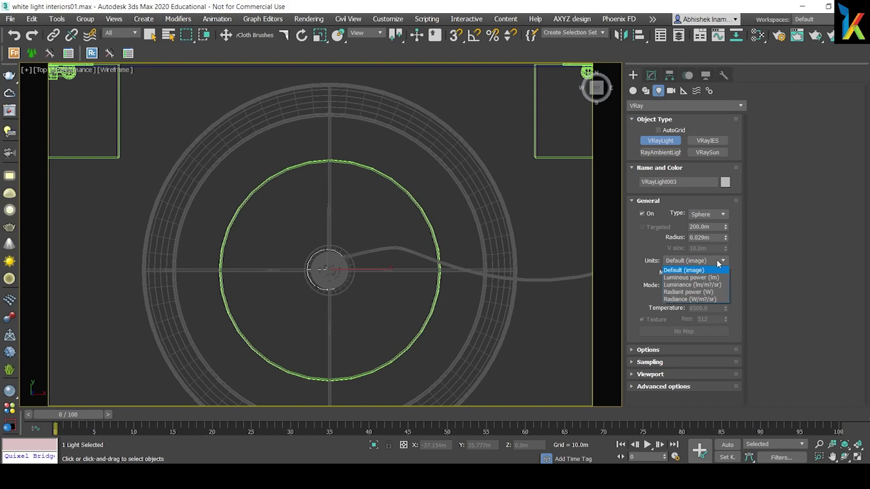
{"action": "left_click", "coordinate": [698, 294]}
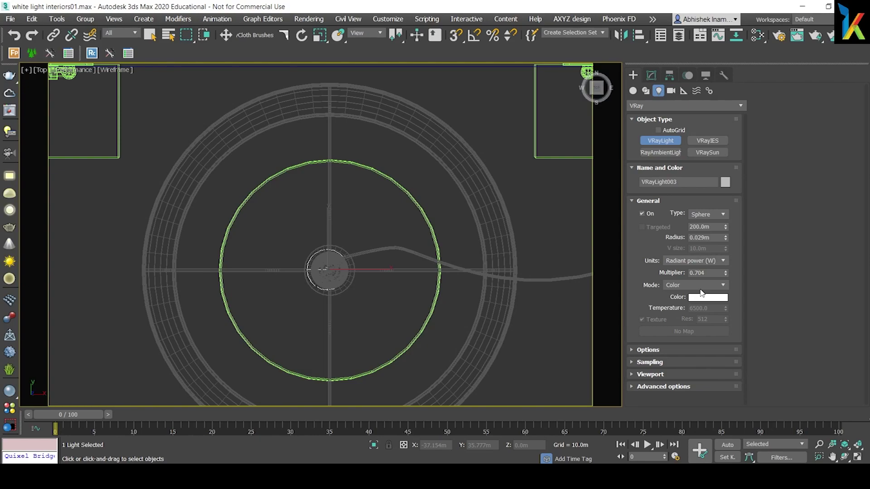
{"action": "left_click", "coordinate": [703, 262]}
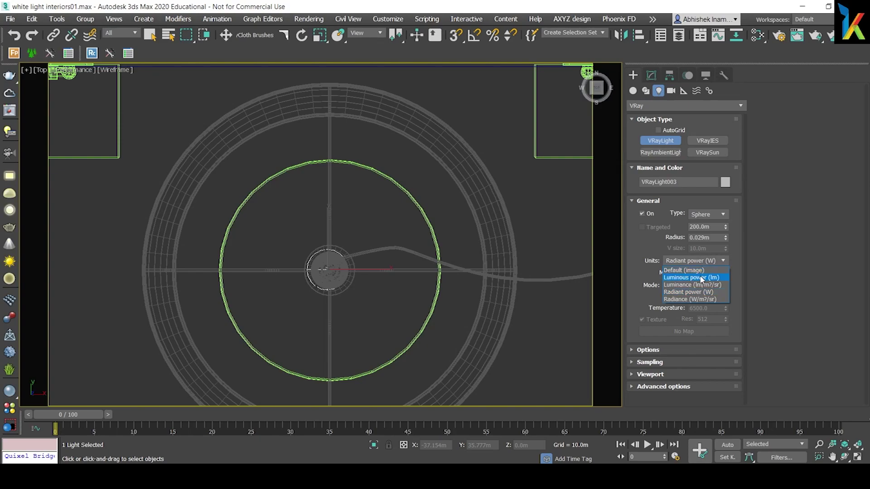
{"action": "left_click", "coordinate": [765, 257]}
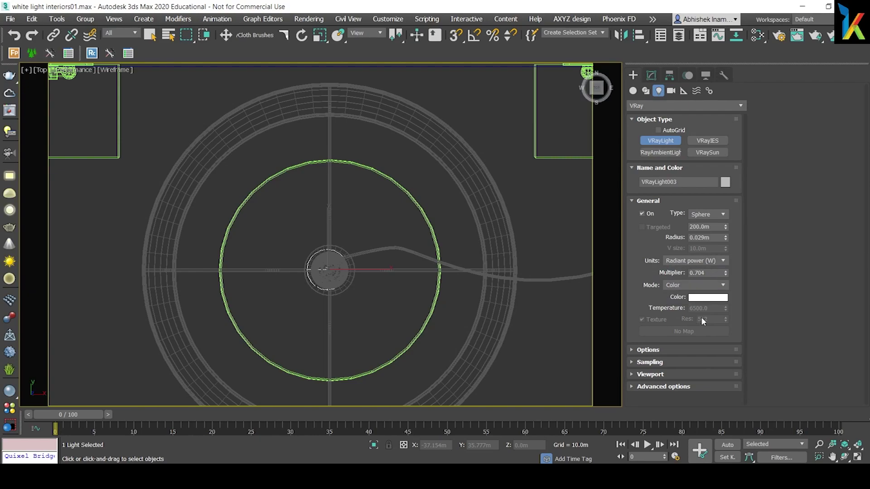
{"action": "double_click", "coordinate": [708, 274]}
{"action": "type", "text": "6"}
{"action": "key", "text": "Return"}
Switch the sphere light's colour mode to Temperature and set the temperature to 4600
{"action": "left_click", "coordinate": [724, 285]}
{"action": "left_click", "coordinate": [686, 301]}
{"action": "double_click", "coordinate": [692, 308]}
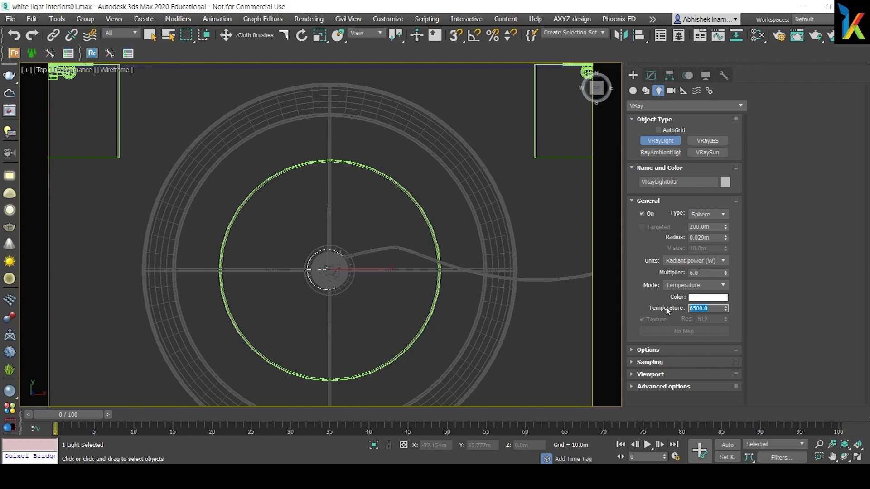
{"action": "type", "text": "4500"}
{"action": "key", "text": "Return"}
{"action": "type", "text": "4600"}
{"action": "key", "text": "Return"}
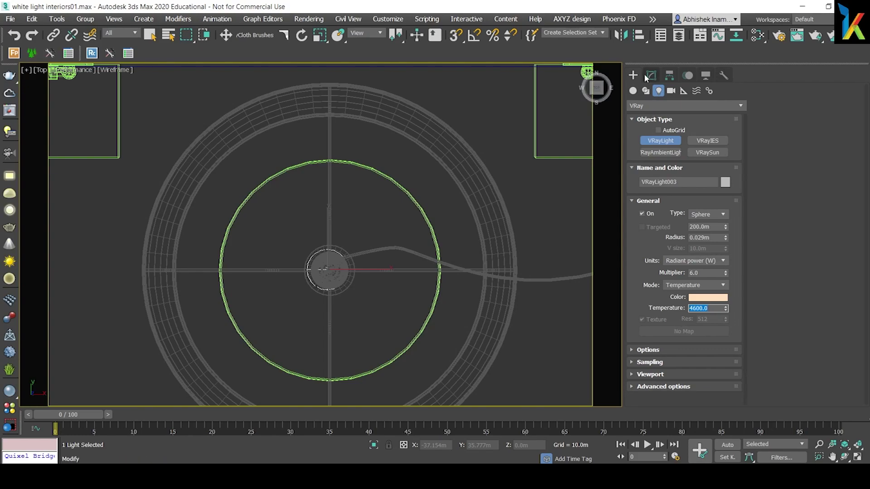
In the left view, raise the sphere light into the lampshade just above the bulb, at about Z 1.797 m
{"action": "key", "text": "w"}
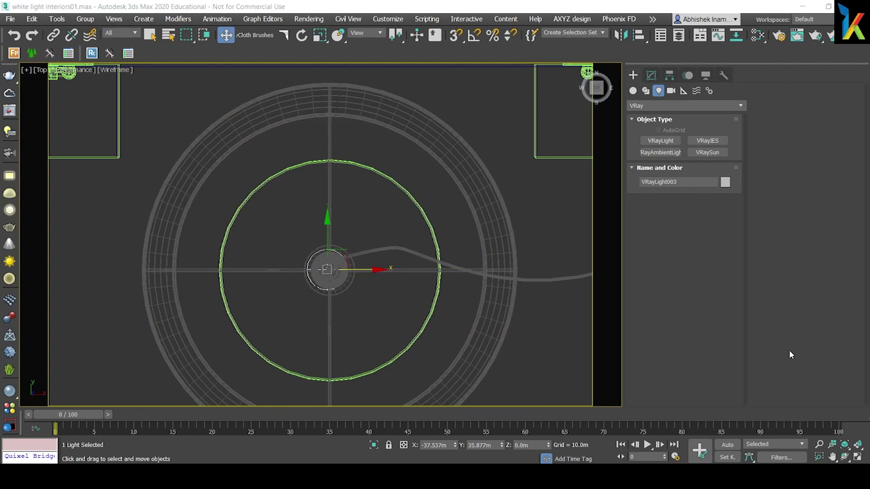
{"action": "right_click", "coordinate": [572, 286]}
{"action": "left_click", "coordinate": [551, 326]}
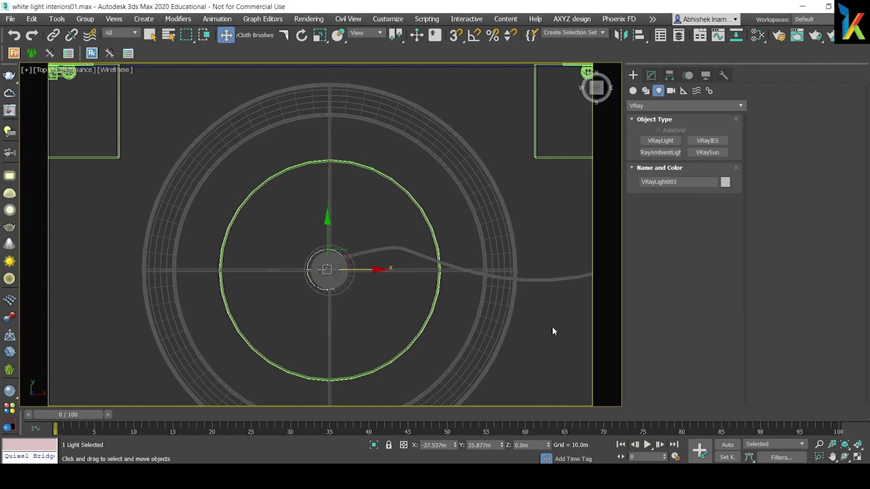
{"action": "key", "text": "l"}
{"action": "scroll", "coordinate": [475, 235], "scroll_direction": "up", "scroll_amount": 5}
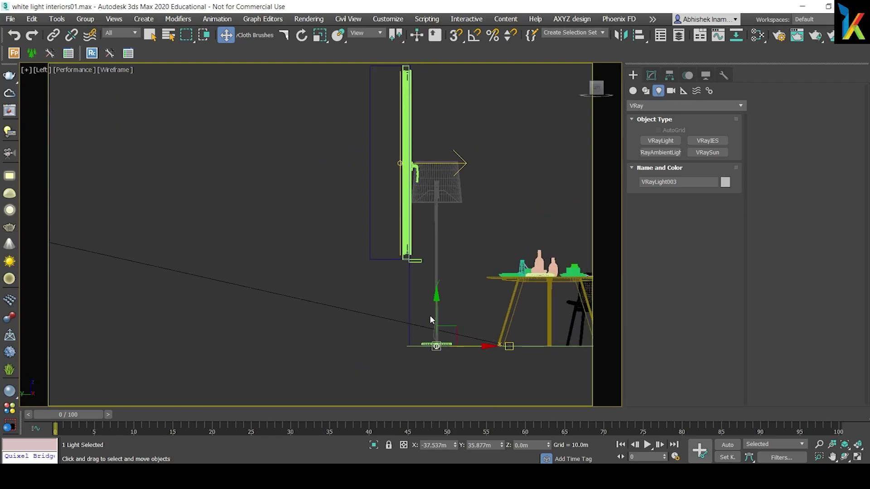
{"action": "left_click_drag", "start_coordinate": [429, 316], "coordinate": [444, 203]}
{"action": "scroll", "coordinate": [457, 192], "scroll_direction": "up", "scroll_amount": 5}
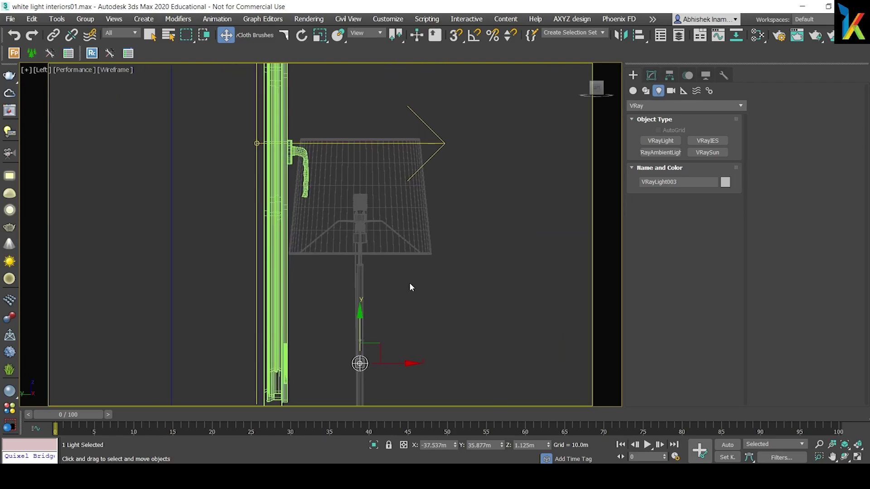
{"action": "left_click_drag", "start_coordinate": [357, 316], "coordinate": [361, 141]}
{"action": "scroll", "coordinate": [378, 177], "scroll_direction": "up", "scroll_amount": 3}
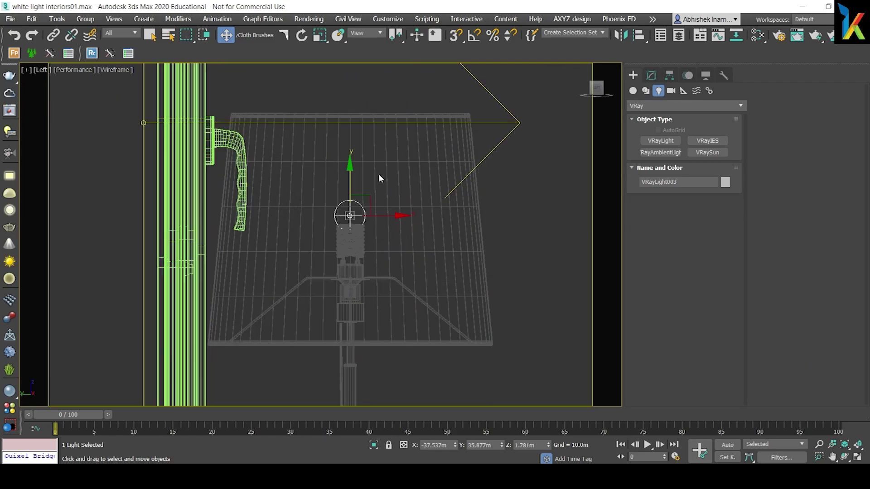
{"action": "scroll", "coordinate": [362, 191], "scroll_direction": "up", "scroll_amount": 3}
{"action": "left_click_drag", "start_coordinate": [356, 172], "coordinate": [356, 175]}
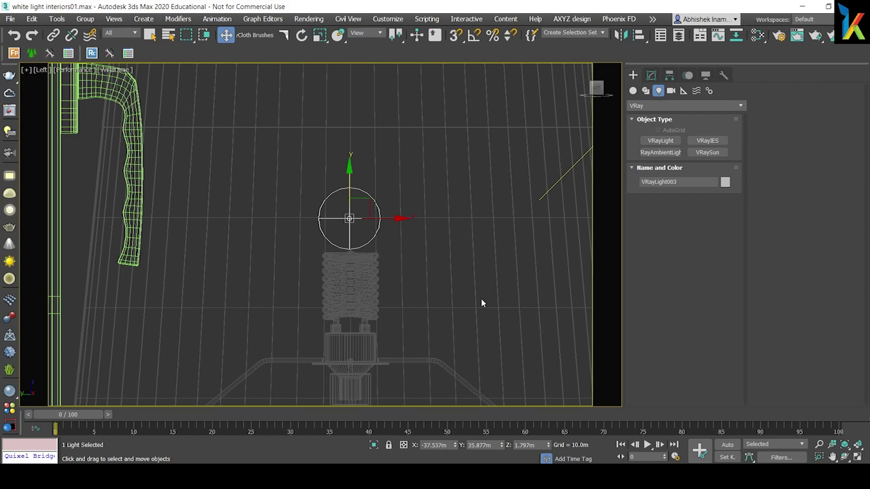
In the top view, centre the sphere light on the lamp at about X -37.535 m, Y 35.875 m
{"action": "key", "text": "t"}
{"action": "scroll", "coordinate": [361, 288], "scroll_direction": "up", "scroll_amount": 3}
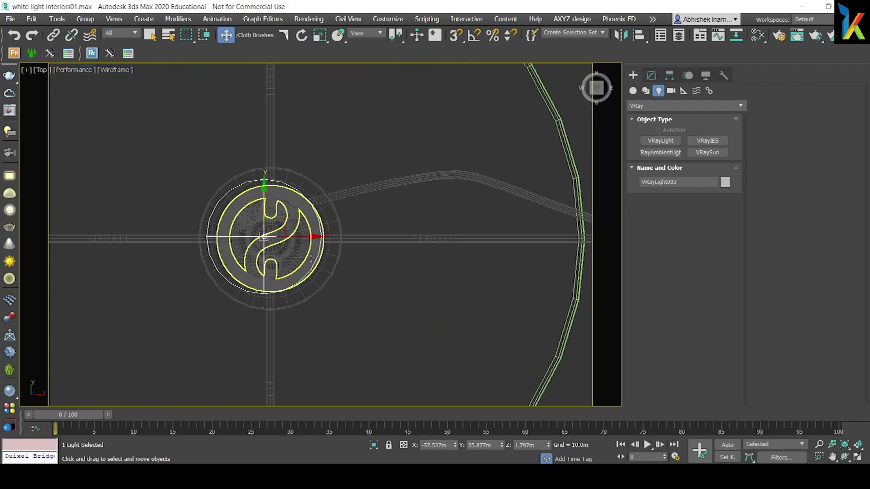
{"action": "left_click_drag", "start_coordinate": [311, 236], "coordinate": [315, 240]}
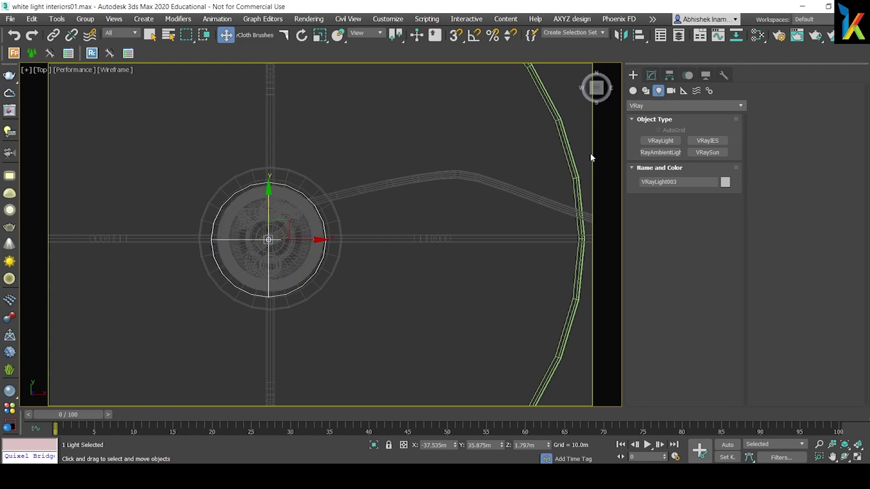
Inspect the sphere light's general settings and its shadow, visibility and reflection options
{"action": "left_click", "coordinate": [650, 75]}
{"action": "left_click_drag", "start_coordinate": [651, 348], "coordinate": [659, 292]}
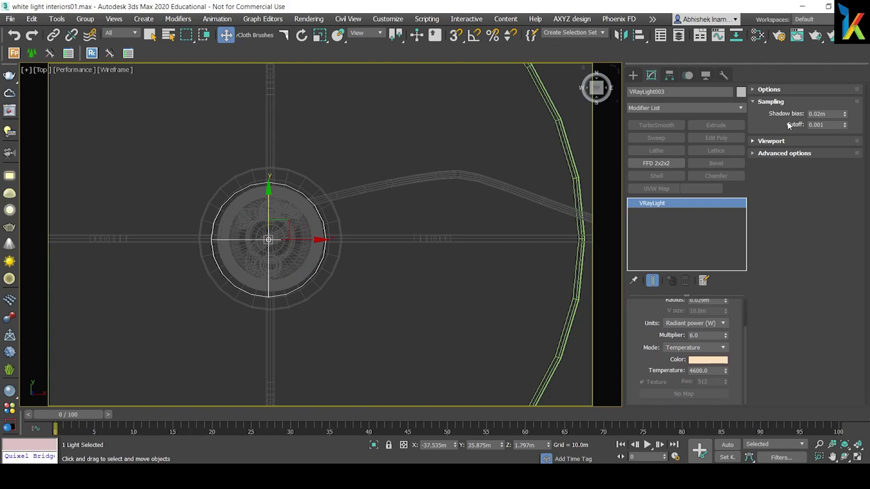
{"action": "left_click_drag", "start_coordinate": [652, 335], "coordinate": [654, 312]}
{"action": "left_click", "coordinate": [754, 90]}
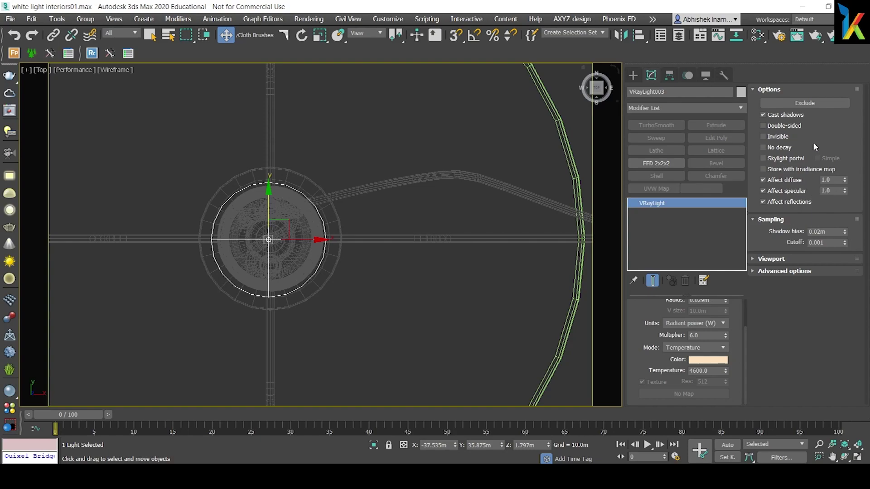
{"action": "left_click", "coordinate": [632, 75]}
Return to the camera view and start an interactive render in the V-Ray frame buffer, placed clear of the light settings
{"action": "right_click", "coordinate": [447, 186]}
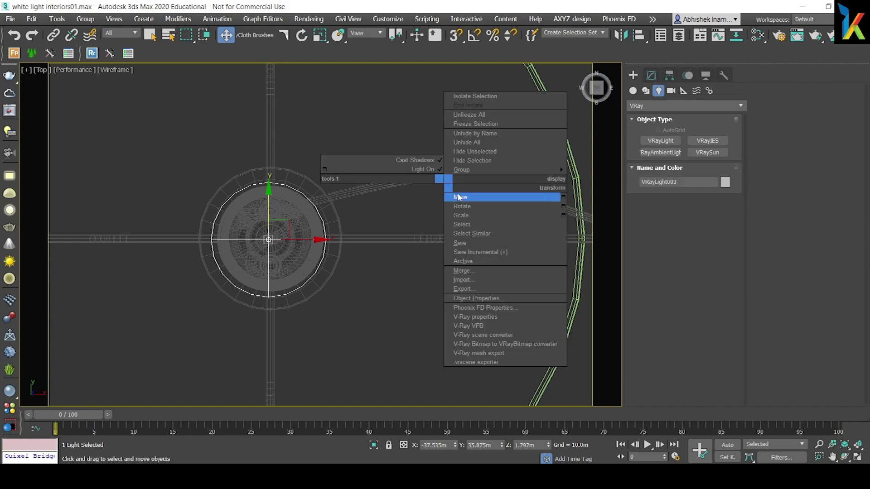
{"action": "key", "text": "c"}
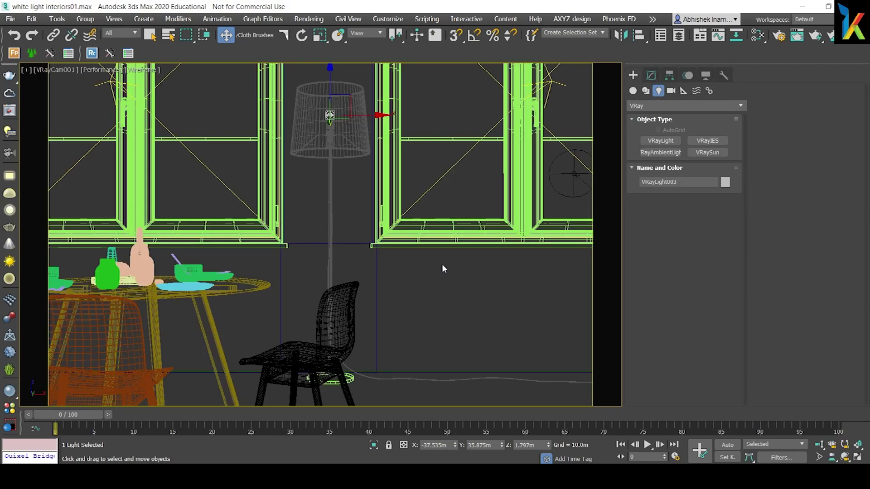
{"action": "left_click", "coordinate": [9, 110]}
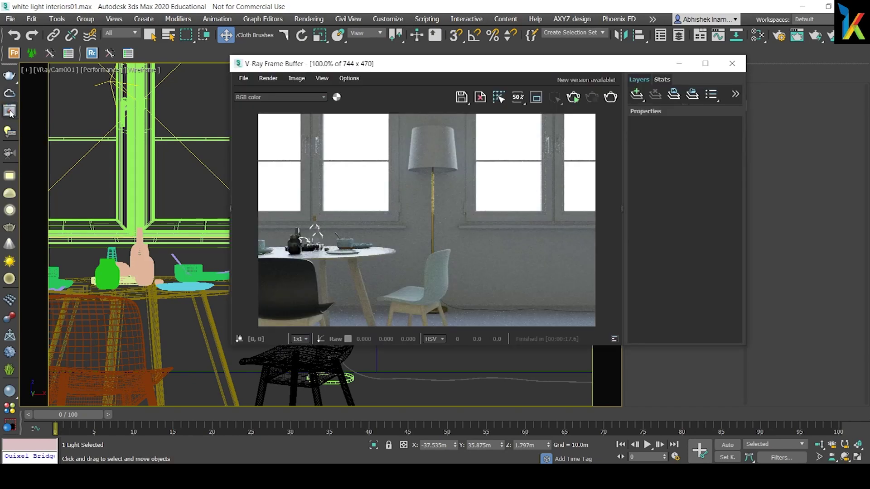
{"action": "left_click_drag", "start_coordinate": [532, 66], "coordinate": [502, 67]}
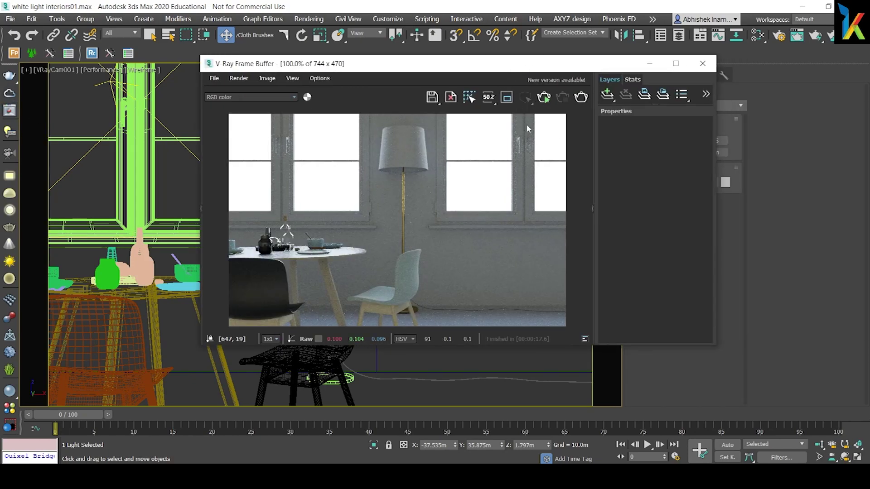
{"action": "left_click", "coordinate": [506, 97]}
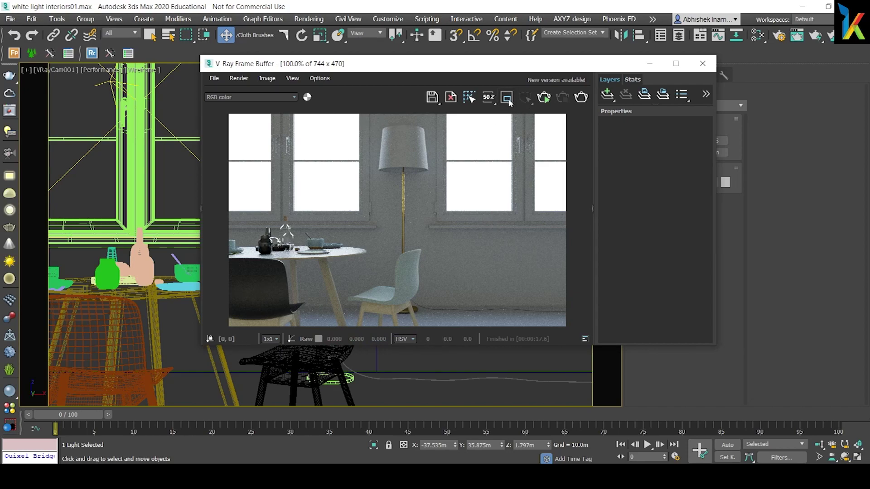
{"action": "left_click", "coordinate": [545, 98]}
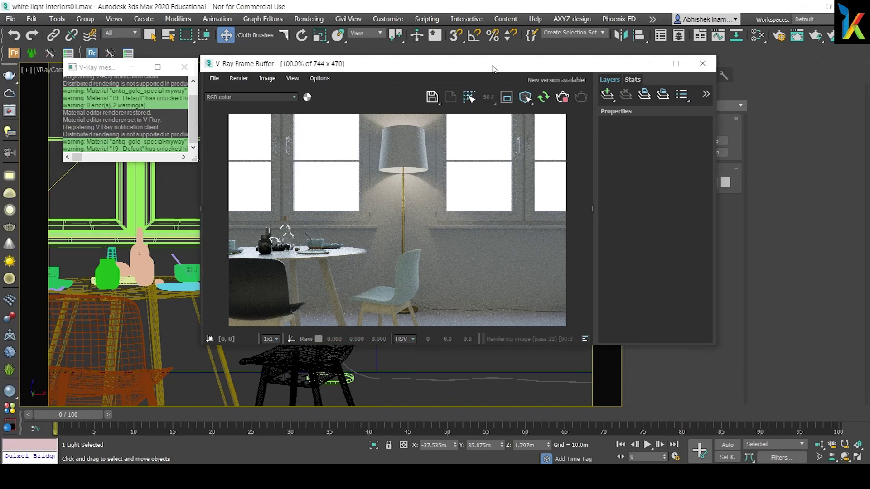
{"action": "left_click_drag", "start_coordinate": [494, 67], "coordinate": [380, 69]}
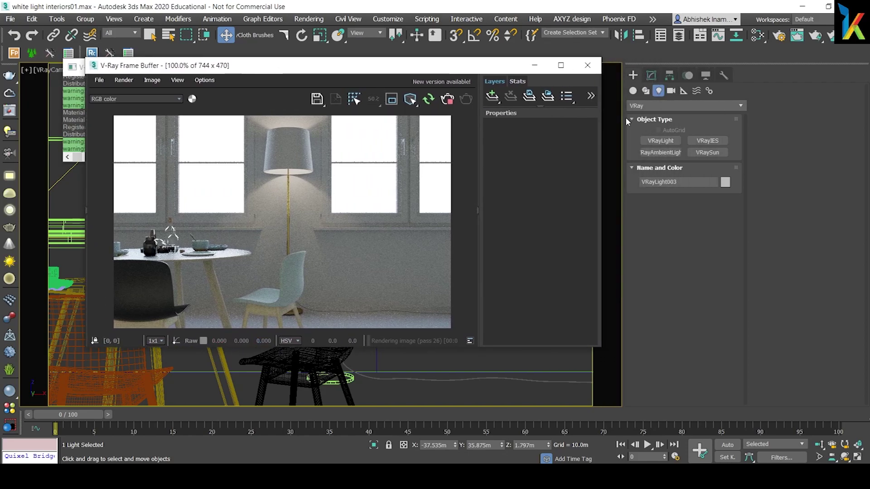
Lower the sphere light's multiplier to 5 while the interactive render runs
{"action": "left_click", "coordinate": [652, 74]}
{"action": "double_click", "coordinate": [693, 377]}
{"action": "type", "text": "5"}
{"action": "key", "text": "Return"}
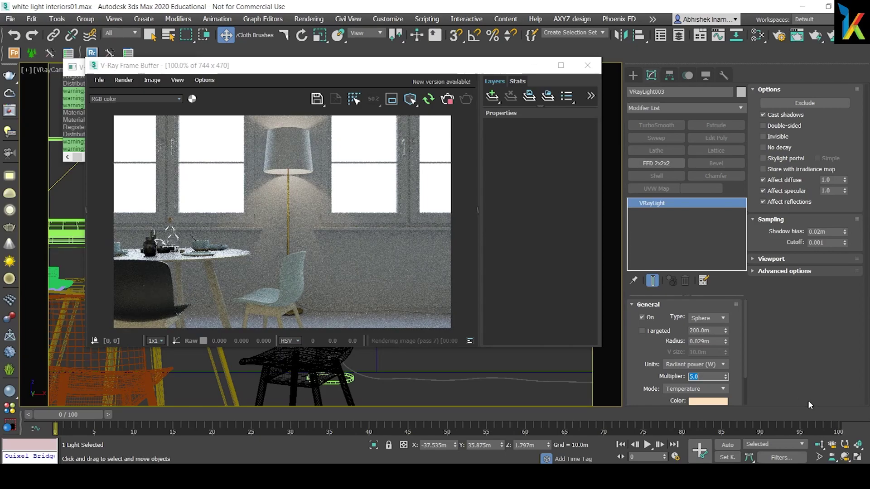
{"action": "left_click_drag", "start_coordinate": [649, 382], "coordinate": [657, 364]}
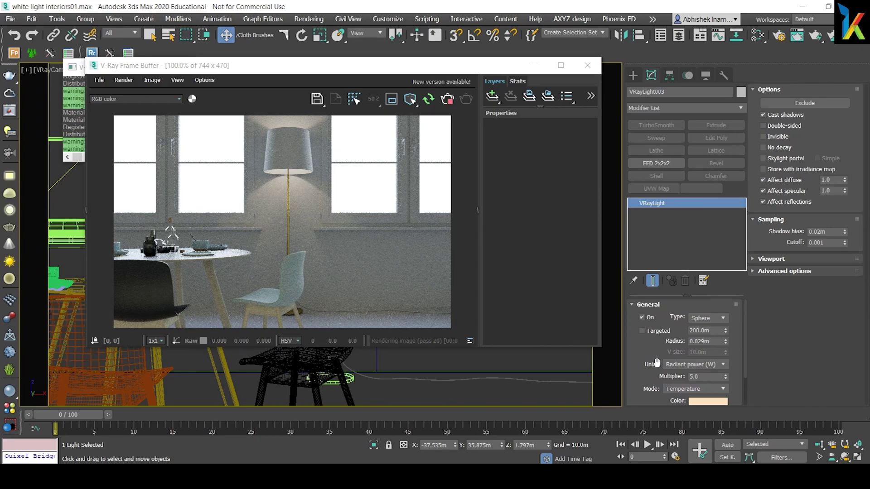
Close the V-Ray frame buffer and switch from the camera view to a zoomed-out front view of the room
{"action": "left_click_drag", "start_coordinate": [459, 70], "coordinate": [526, 66]}
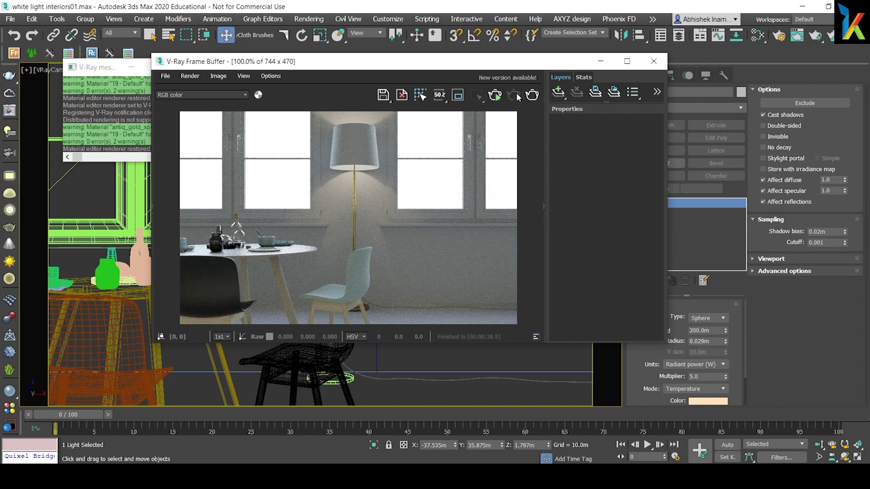
{"action": "left_click", "coordinate": [653, 61]}
{"action": "right_click", "coordinate": [381, 236]}
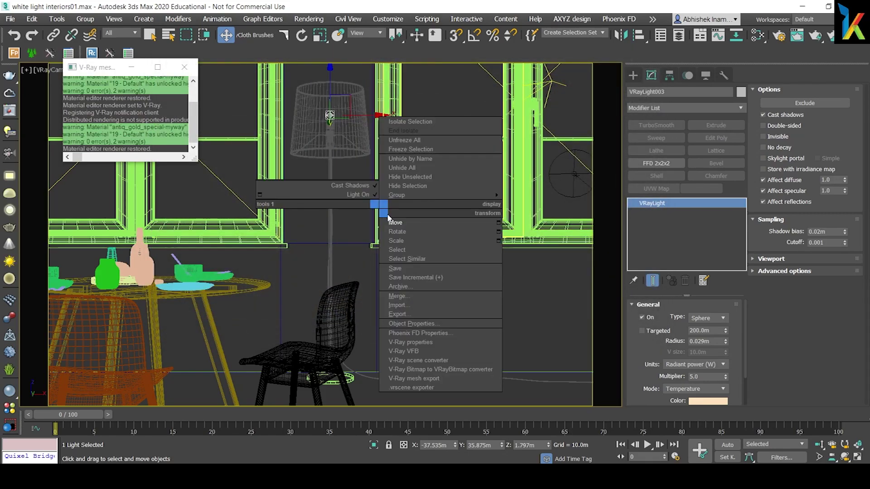
{"action": "left_click", "coordinate": [395, 224]}
{"action": "key", "text": "l"}
{"action": "key", "text": "z"}
{"action": "scroll", "coordinate": [408, 268], "scroll_direction": "down", "scroll_amount": 5}
{"action": "key", "text": "f"}
{"action": "scroll", "coordinate": [481, 297], "scroll_direction": "down", "scroll_amount": 5}
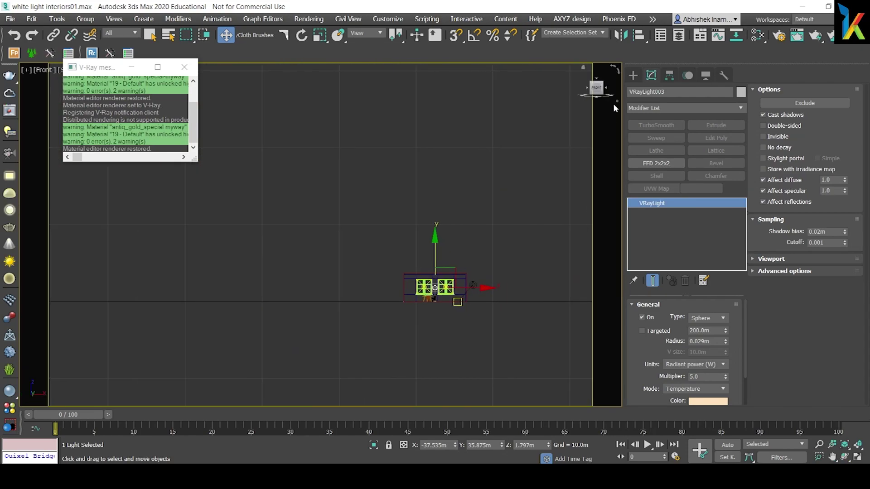
Draw a standard Plane in the front view, large enough to cover both windows as an exterior backdrop
{"action": "left_click", "coordinate": [633, 74]}
{"action": "left_click", "coordinate": [633, 91]}
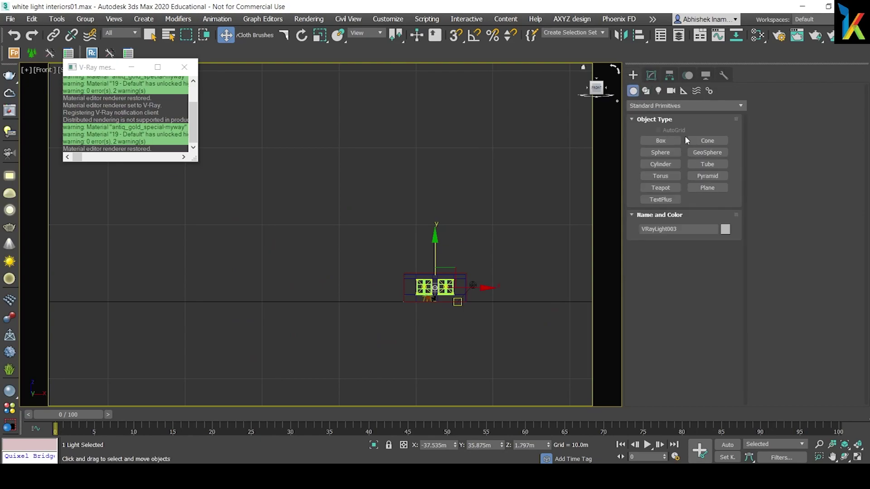
{"action": "left_click", "coordinate": [706, 188]}
{"action": "scroll", "coordinate": [476, 293], "scroll_direction": "up", "scroll_amount": 3}
{"action": "left_click_drag", "start_coordinate": [257, 188], "coordinate": [461, 308]}
{"action": "right_click", "coordinate": [457, 276]}
{"action": "right_click", "coordinate": [463, 277]}
{"action": "left_click", "coordinate": [474, 284]}
Move the backdrop plane outside the window wall to about Y 40.586 m and check its placement in perspective
{"action": "key", "text": "t"}
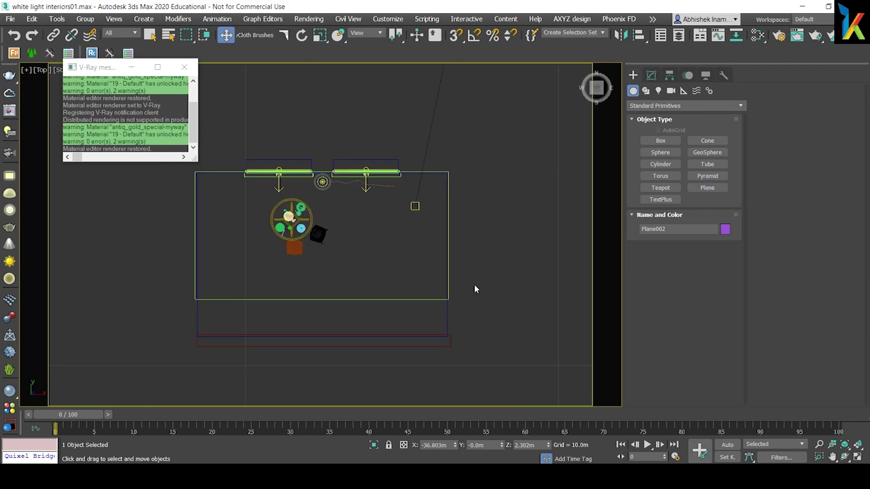
{"action": "scroll", "coordinate": [442, 303], "scroll_direction": "down", "scroll_amount": 5}
{"action": "key", "text": "p"}
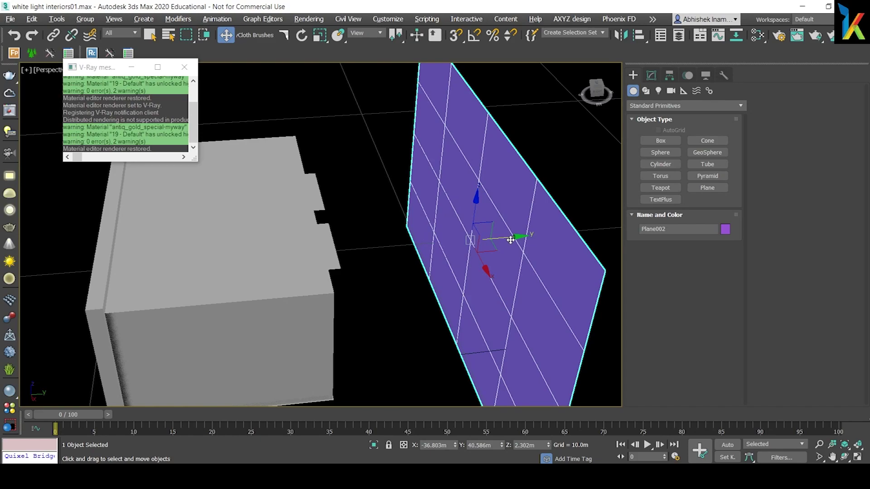
Open the Slate Material Editor and review the existing VRayLightMtl's parameters and the available V-Ray materials
{"action": "key", "text": "m"}
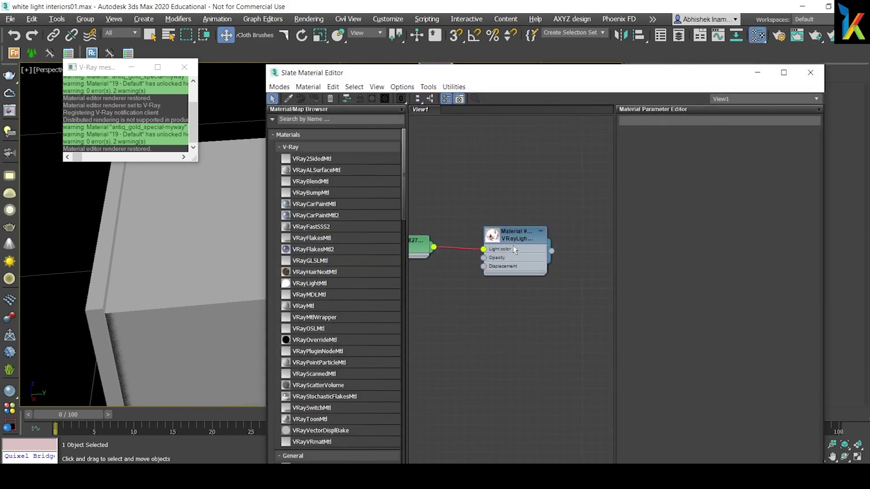
{"action": "double_click", "coordinate": [512, 246]}
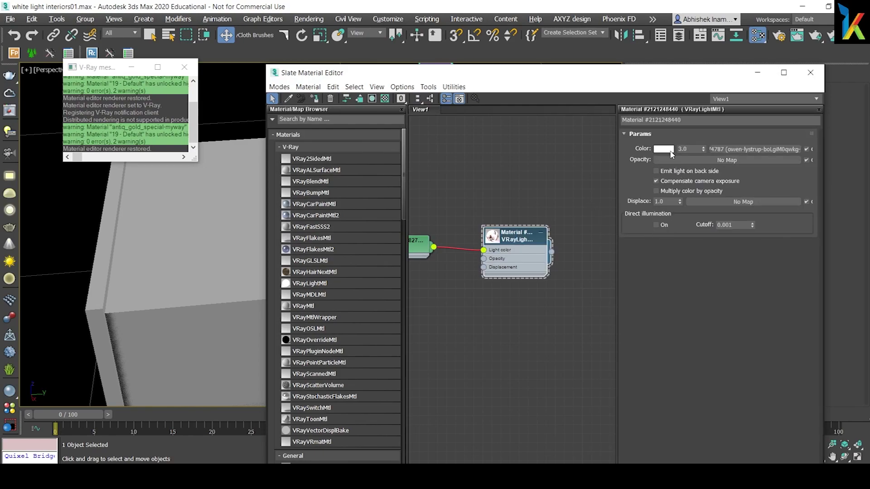
{"action": "scroll", "coordinate": [327, 351], "scroll_direction": "down", "scroll_amount": 4}
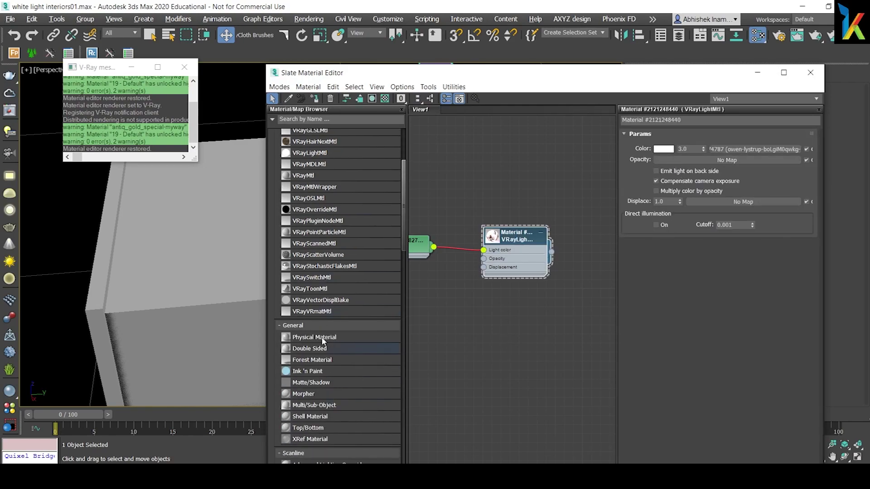
{"action": "scroll", "coordinate": [325, 346], "scroll_direction": "up", "scroll_amount": 4}
{"action": "left_click_drag", "start_coordinate": [301, 284], "coordinate": [475, 338]}
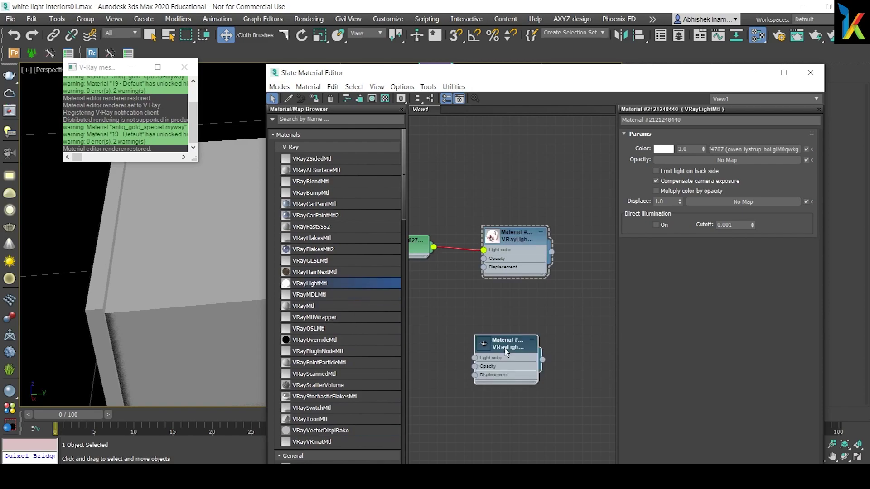
{"action": "double_click", "coordinate": [506, 347]}
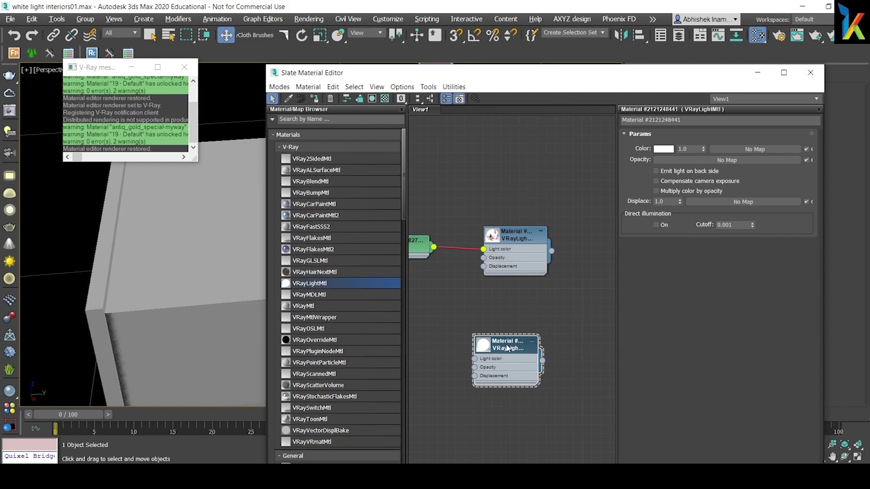
{"action": "key", "text": "Delete"}
Enlarge the skyline bitmap node's preview and set the connected VRayLightMtl's color multiplier to 1.0
{"action": "key", "text": "z"}
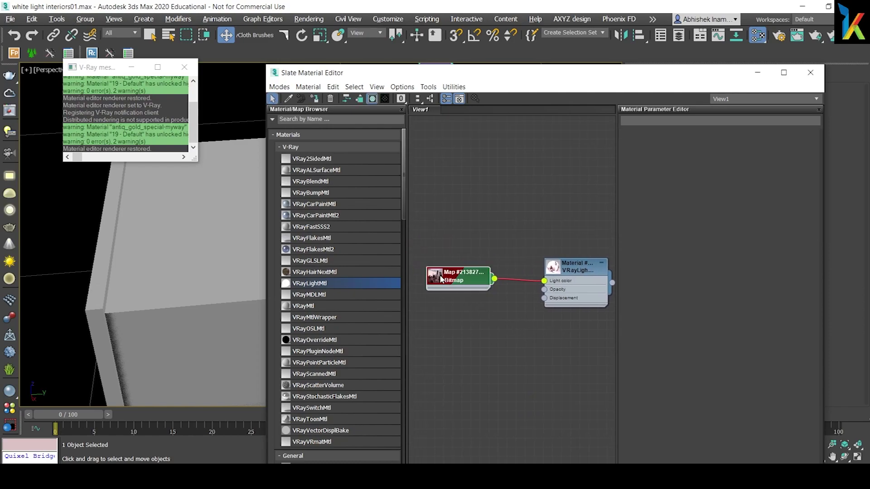
{"action": "left_click", "coordinate": [437, 278]}
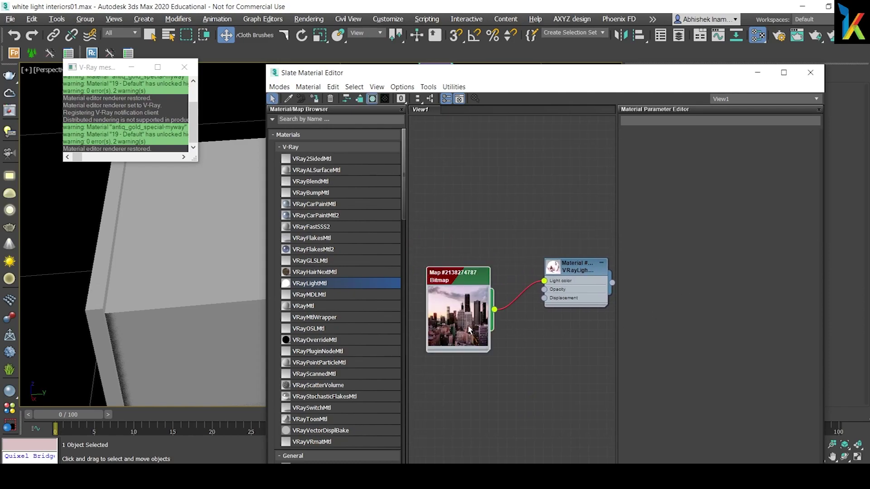
{"action": "left_click_drag", "start_coordinate": [466, 279], "coordinate": [457, 270]}
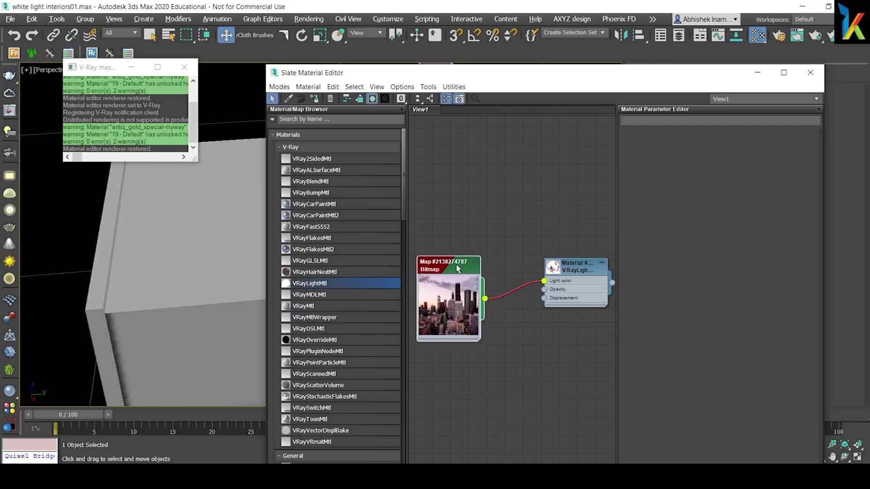
{"action": "double_click", "coordinate": [577, 270]}
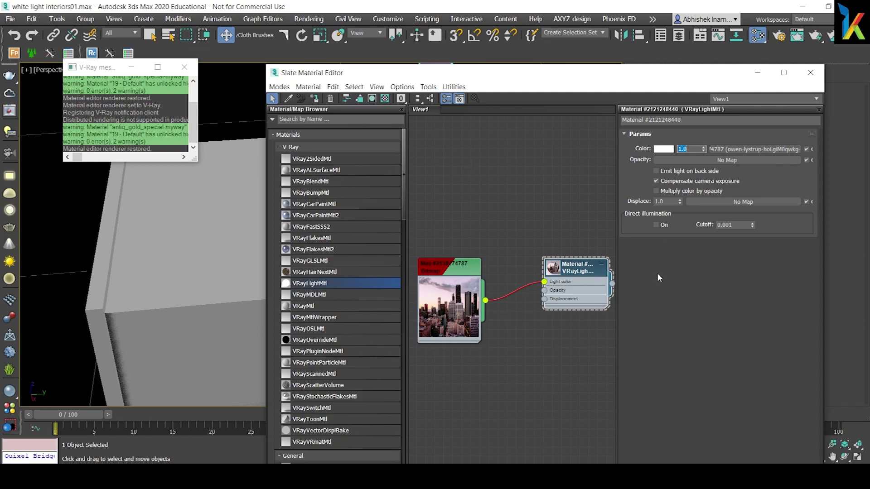
Assign the skyline VRayLightMtl to the backdrop plane and minimize the Slate Material Editor
{"action": "left_click_drag", "start_coordinate": [528, 80], "coordinate": [517, 261]}
{"action": "left_click_drag", "start_coordinate": [566, 443], "coordinate": [524, 198]}
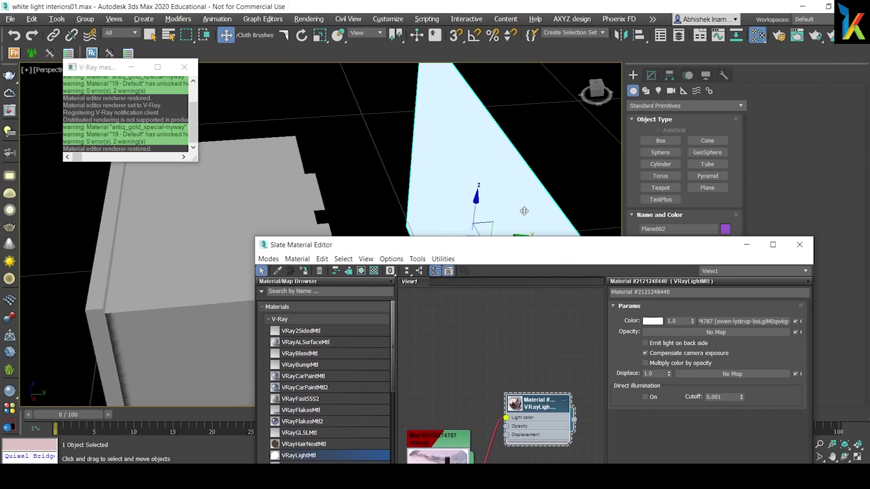
{"action": "left_click", "coordinate": [747, 244]}
Return to the V-Ray camera view and render the scene, placing the frame buffer clear of the command settings
{"action": "right_click", "coordinate": [408, 209]}
{"action": "left_click", "coordinate": [418, 212]}
{"action": "key", "text": "c"}
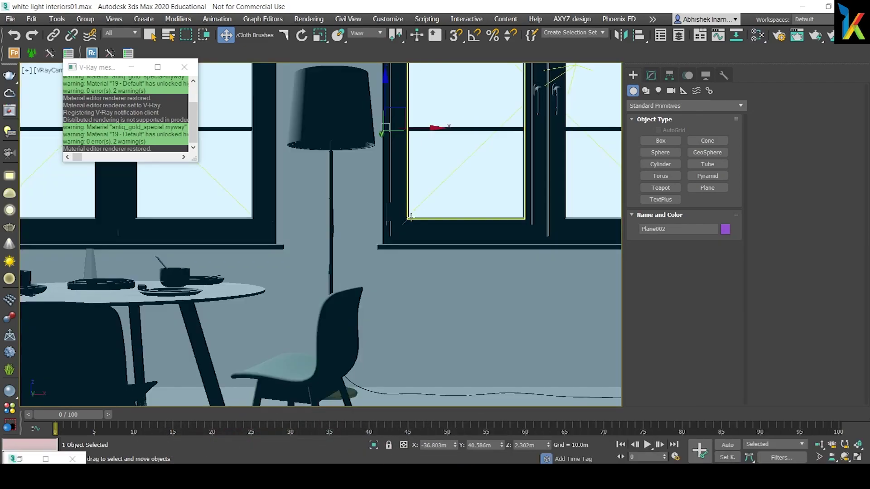
{"action": "key", "text": "shift+q"}
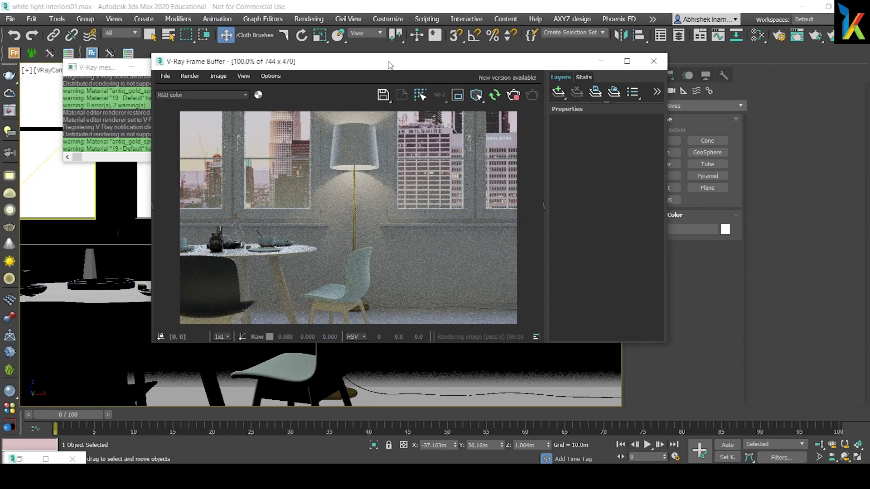
{"action": "left_click_drag", "start_coordinate": [394, 64], "coordinate": [263, 91]}
Set the skyline VRayLightMtl's color multiplier to 4.0 while the interactive render runs
{"action": "right_click", "coordinate": [580, 168]}
{"action": "left_click", "coordinate": [588, 175]}
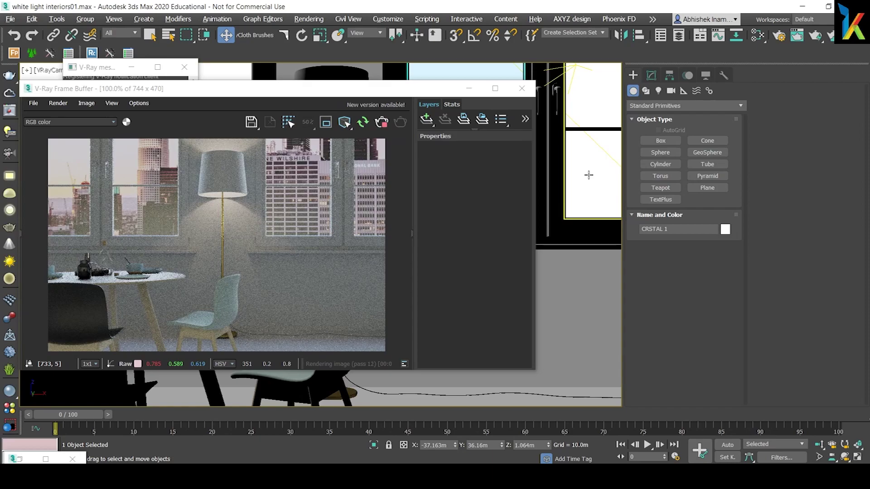
{"action": "key", "text": "m"}
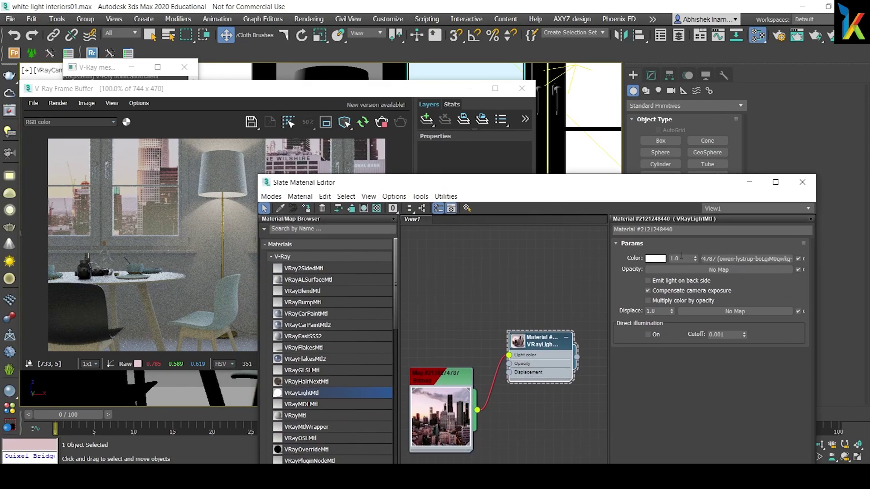
{"action": "type", "text": "4"}
{"action": "key", "text": "Return"}
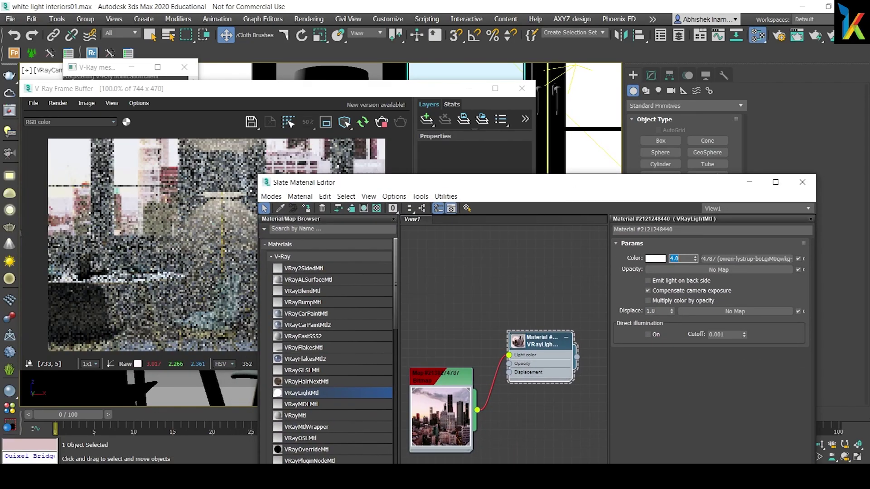
Bring the whole rendered image into view to check the brighter backdrop, and close the Slate Material Editor
{"action": "left_click_drag", "start_coordinate": [467, 183], "coordinate": [409, 220]}
{"action": "left_click_drag", "start_coordinate": [170, 88], "coordinate": [451, 72]}
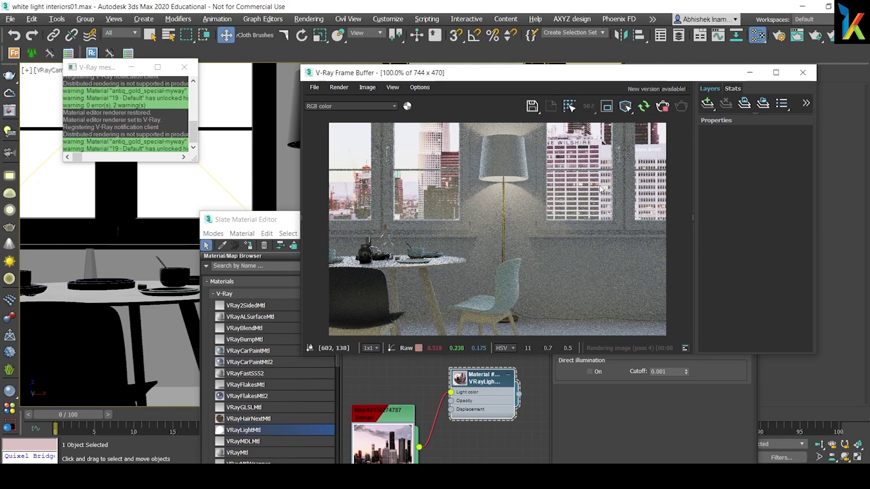
{"action": "left_click", "coordinate": [285, 226]}
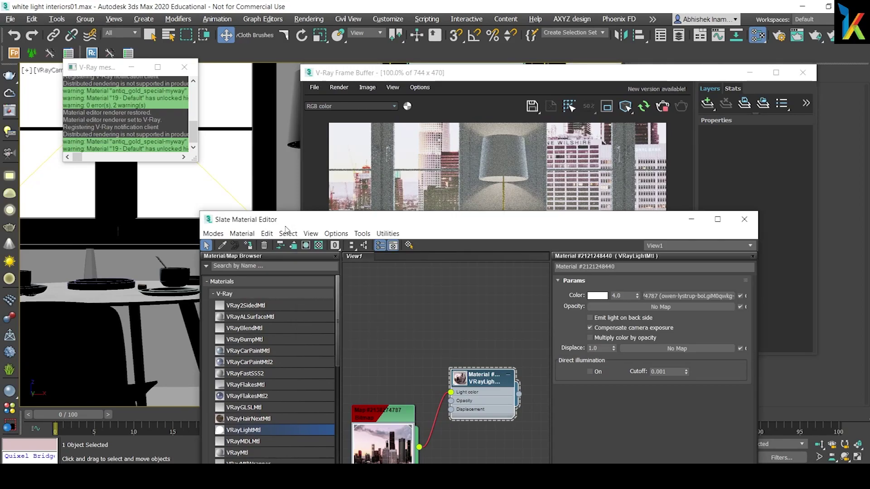
{"action": "left_click", "coordinate": [744, 219]}
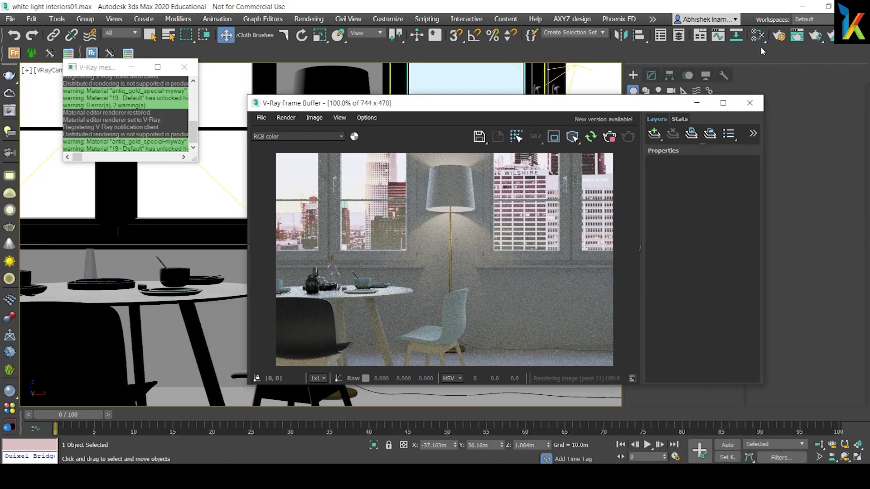
Review the common render settings and test how the interactive render responds to switching between perspective and camera views
{"action": "left_click", "coordinate": [777, 36]}
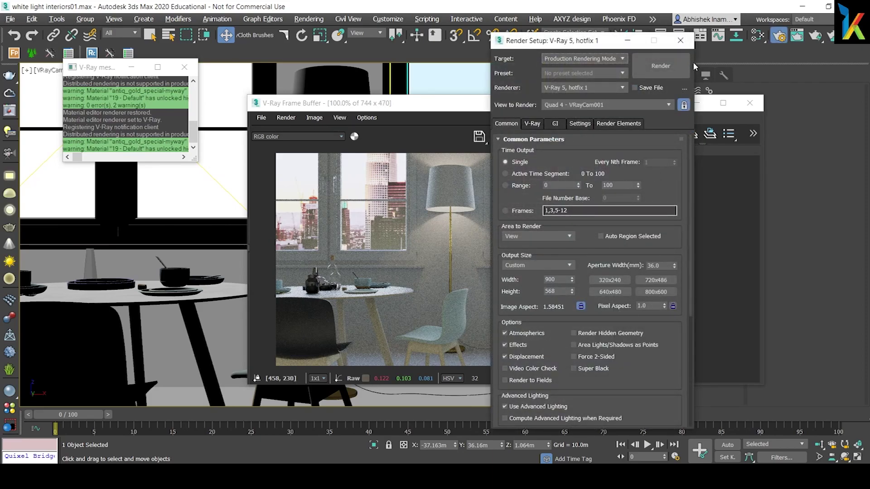
{"action": "left_click", "coordinate": [679, 41]}
{"action": "left_click_drag", "start_coordinate": [516, 103], "coordinate": [602, 162]}
{"action": "right_click", "coordinate": [270, 121]}
{"action": "left_click", "coordinate": [293, 131]}
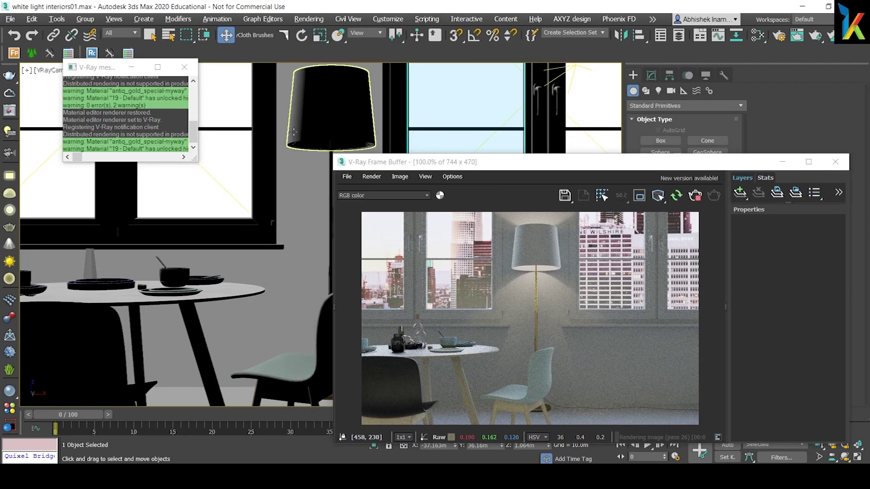
{"action": "key", "text": "p"}
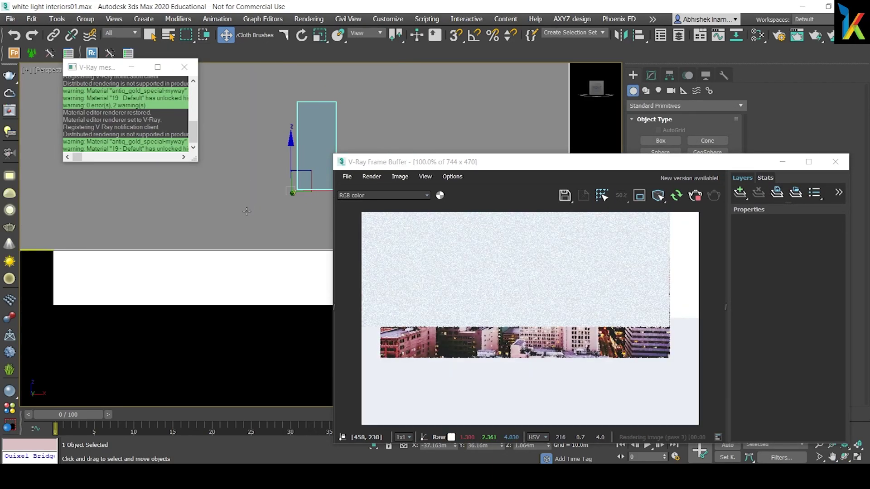
{"action": "key", "text": "c"}
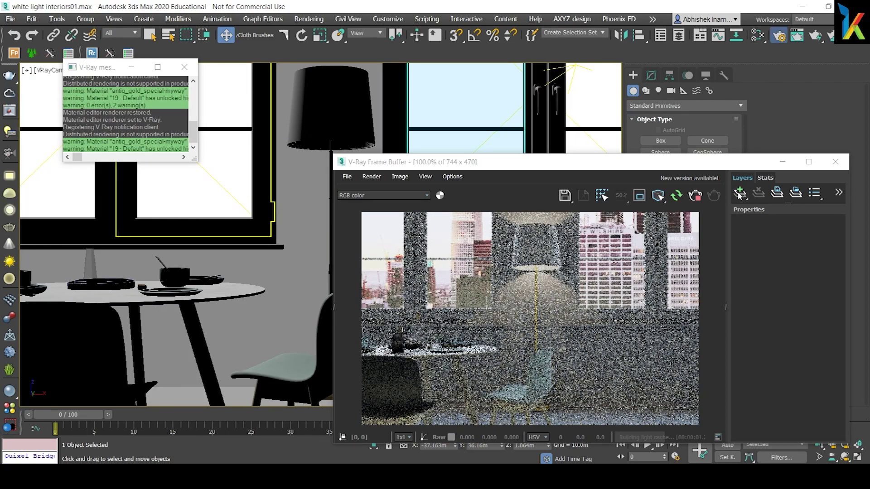
Reopen Render Setup, close the V-Ray messages window, and repeat the perspective-to-camera view test with the settings visible
{"action": "key", "text": "F10"}
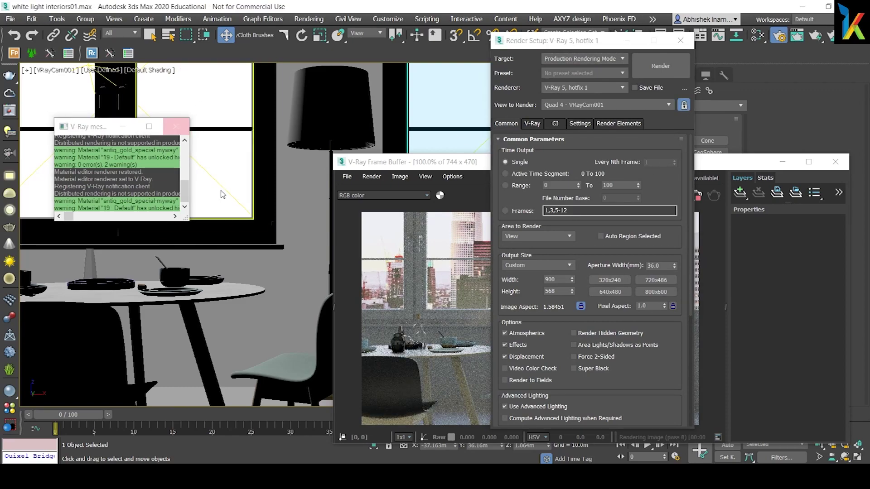
{"action": "left_click", "coordinate": [176, 126]}
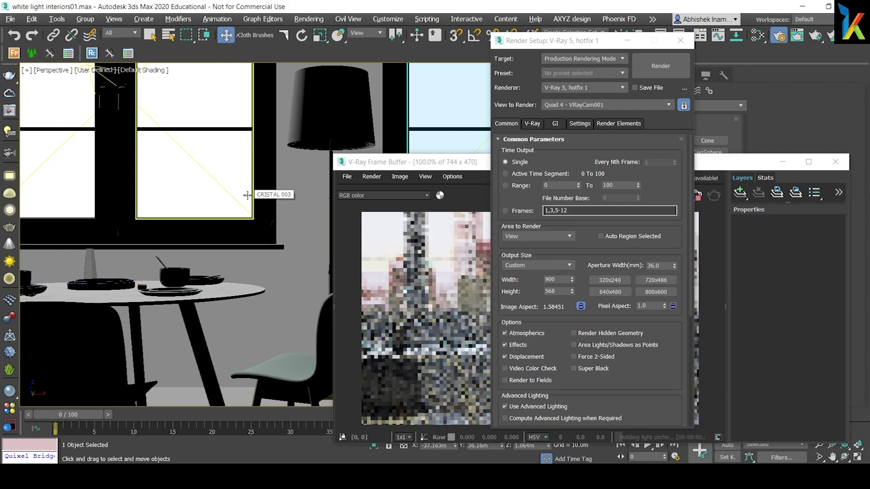
{"action": "key", "text": "p"}
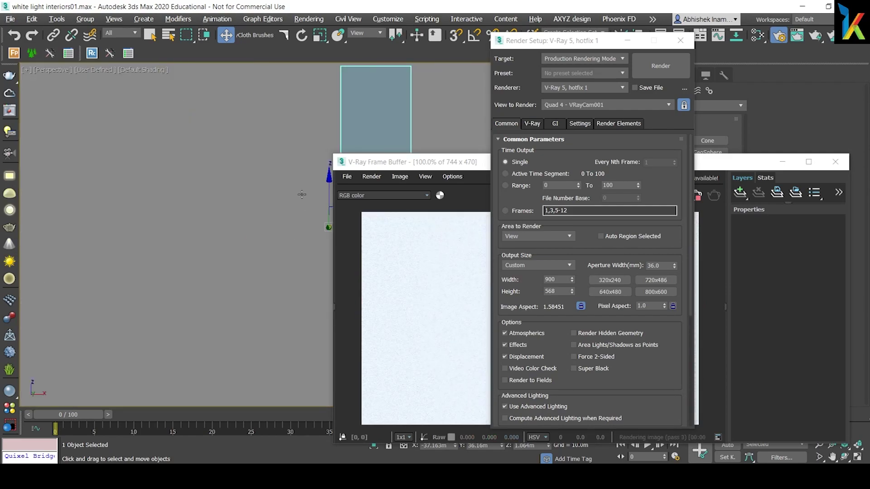
{"action": "key", "text": "c"}
{"action": "right_click", "coordinate": [270, 206]}
{"action": "key", "text": "Escape"}
{"action": "left_click", "coordinate": [289, 219]}
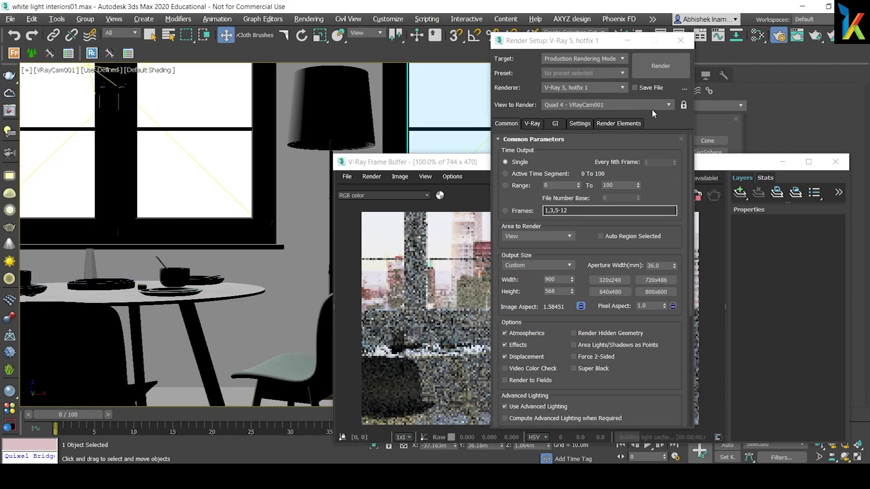
Lock the view to render to Quad 4 - VRayCam001, close Render Setup, and move the frame buffer off the camera viewport
{"action": "left_click", "coordinate": [607, 105]}
{"action": "left_click", "coordinate": [686, 103]}
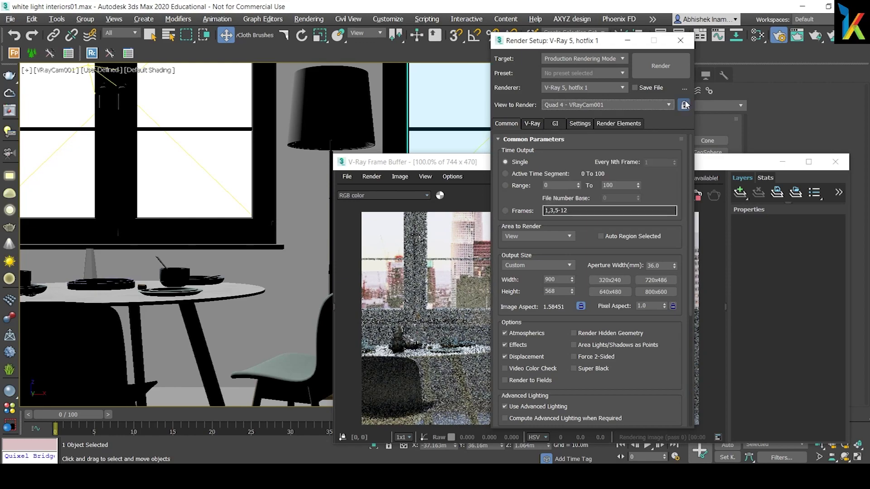
{"action": "left_click_drag", "start_coordinate": [574, 43], "coordinate": [621, 70]}
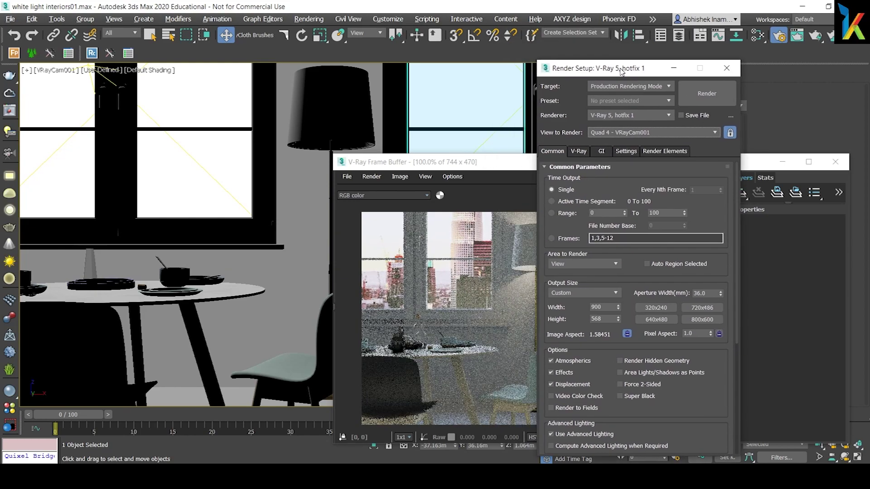
{"action": "left_click", "coordinate": [726, 68]}
{"action": "left_click_drag", "start_coordinate": [410, 162], "coordinate": [538, 155]}
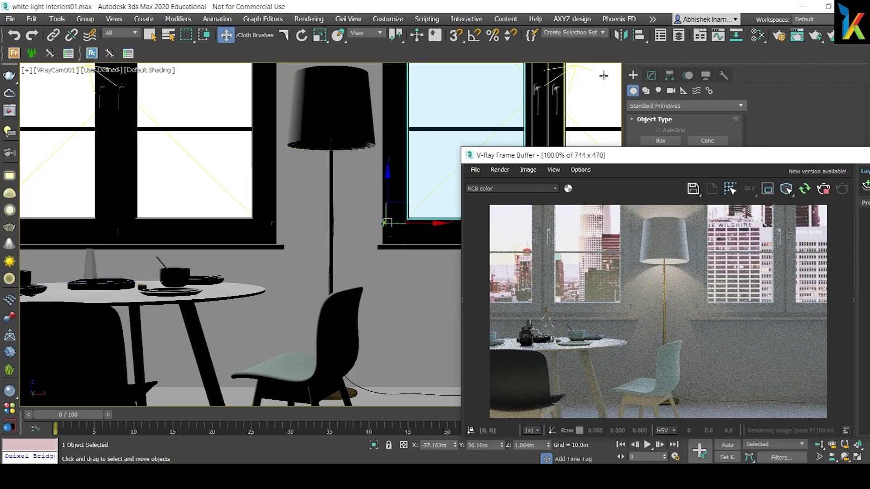
Restore the four-viewport layout and move the frame buffer clear of the Left viewport
{"action": "left_click", "coordinate": [190, 154]}
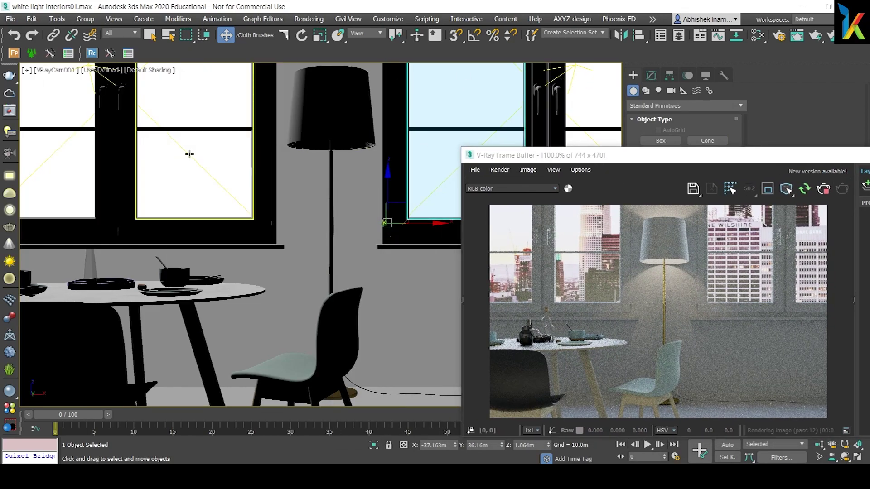
{"action": "left_click_drag", "start_coordinate": [660, 153], "coordinate": [514, 99]}
{"action": "key", "text": "alt+w"}
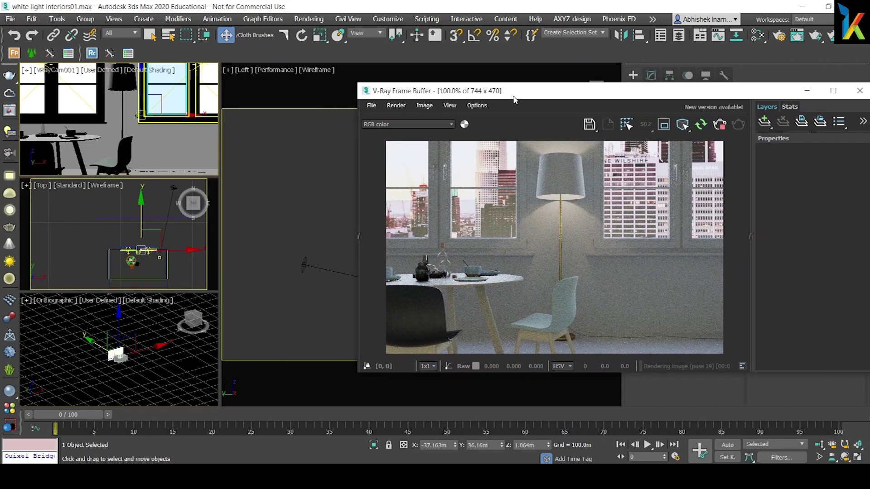
{"action": "left_click", "coordinate": [182, 140]}
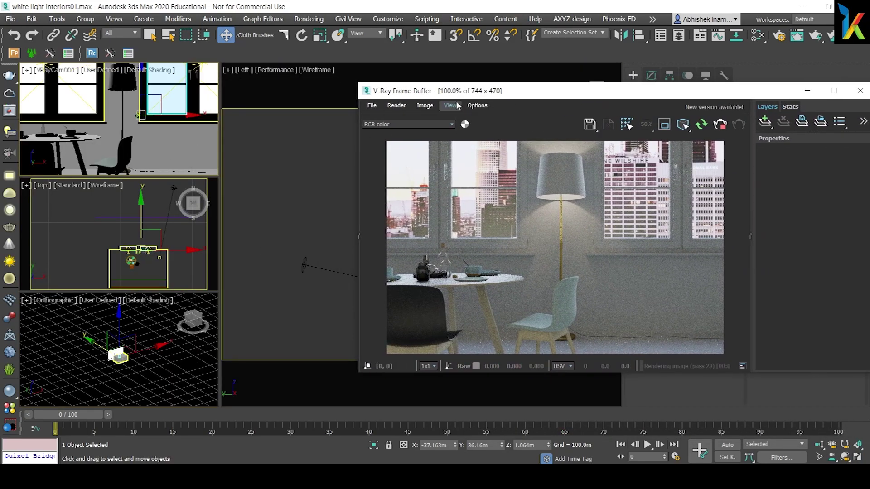
{"action": "left_click_drag", "start_coordinate": [456, 95], "coordinate": [529, 239]}
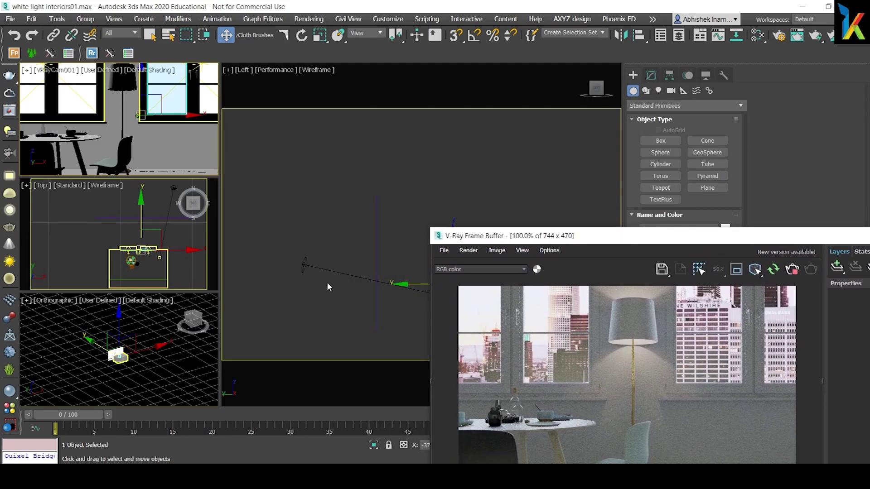
Lower the city backdrop plane in the Left view to a height of about 0.538 m and check the result in the frame buffer
{"action": "left_click", "coordinate": [370, 253]}
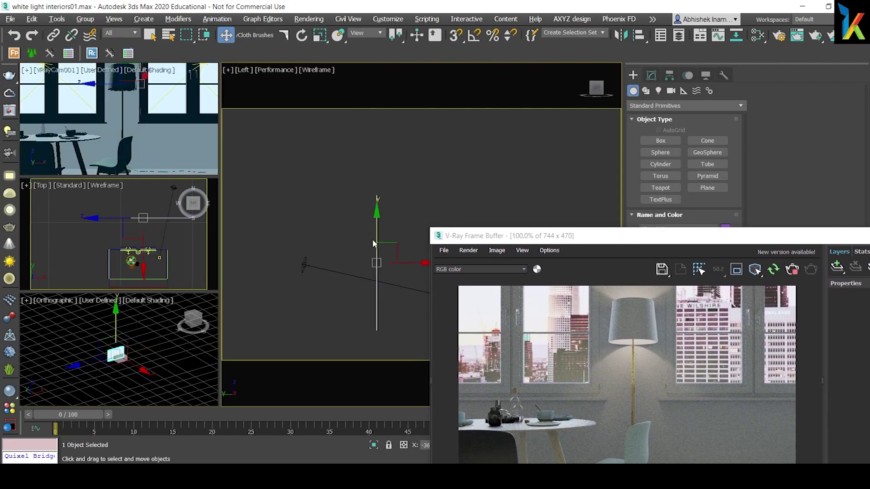
{"action": "left_click_drag", "start_coordinate": [374, 218], "coordinate": [375, 231]}
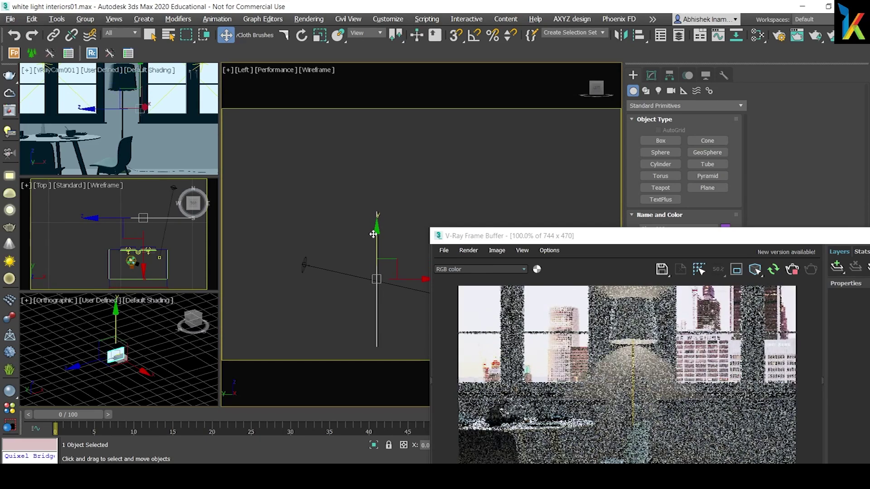
{"action": "left_click_drag", "start_coordinate": [374, 230], "coordinate": [370, 248]}
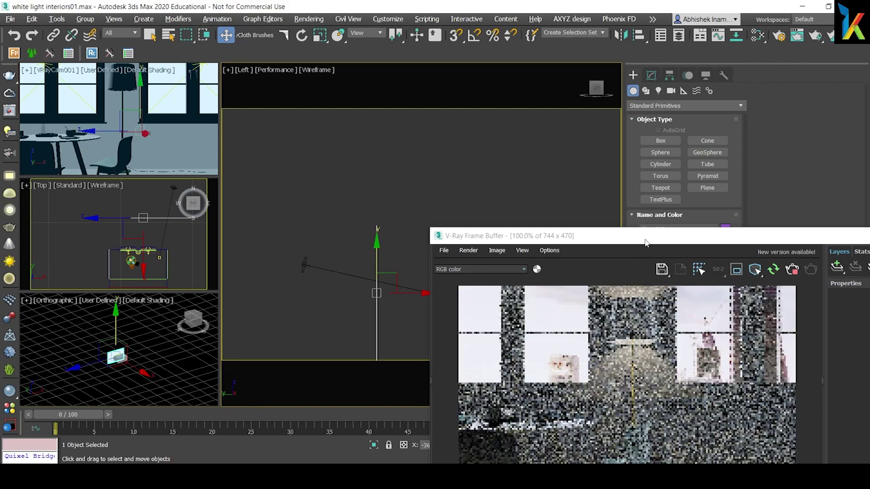
{"action": "left_click_drag", "start_coordinate": [646, 240], "coordinate": [316, 77]}
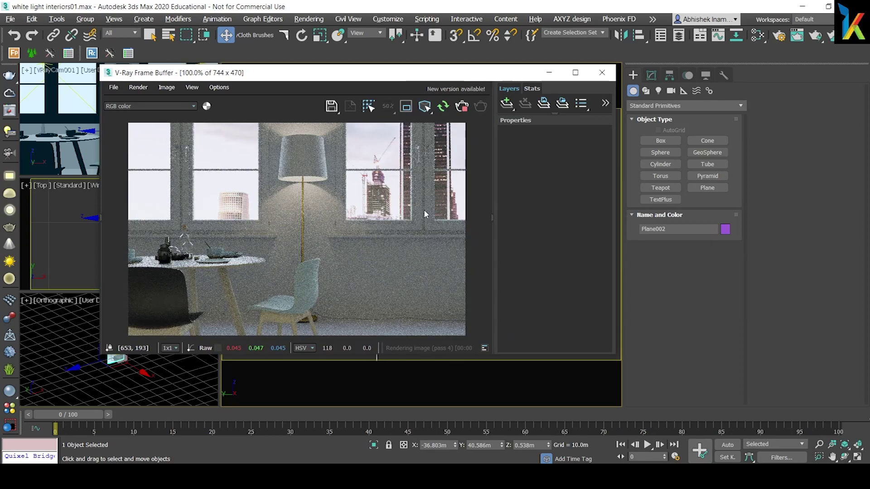
{"action": "left_click_drag", "start_coordinate": [406, 76], "coordinate": [297, 313]}
Change the Left viewport to a perspective view that shows the backdrop plane behind both windows, clear of the frame buffer
{"action": "middle_click_drag", "start_coordinate": [475, 231], "coordinate": [505, 175]}
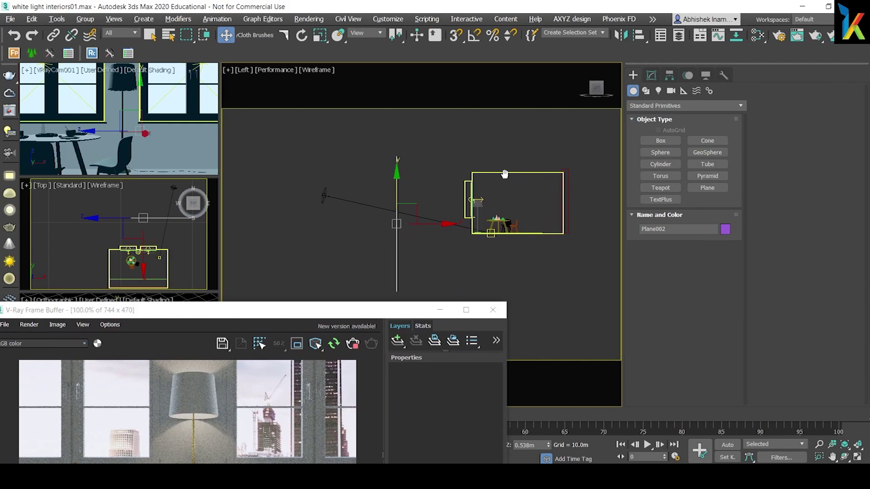
{"action": "left_click", "coordinate": [471, 202]}
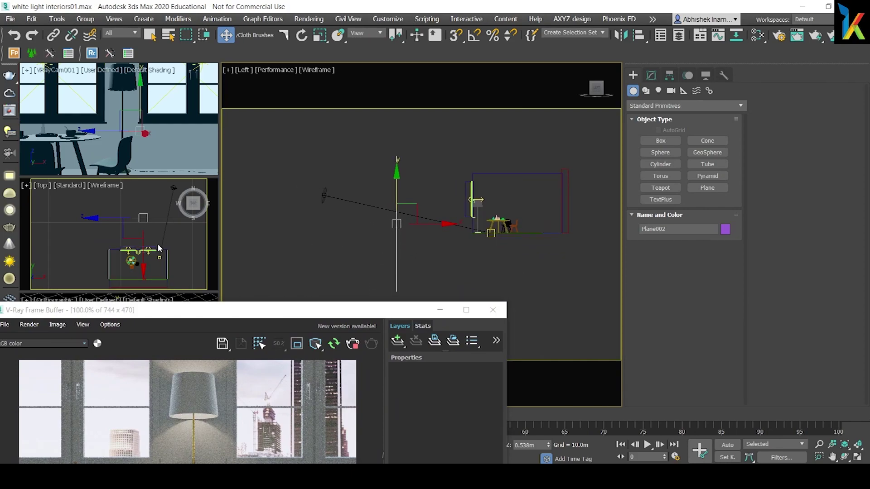
{"action": "left_click", "coordinate": [473, 209]}
{"action": "key", "text": "p"}
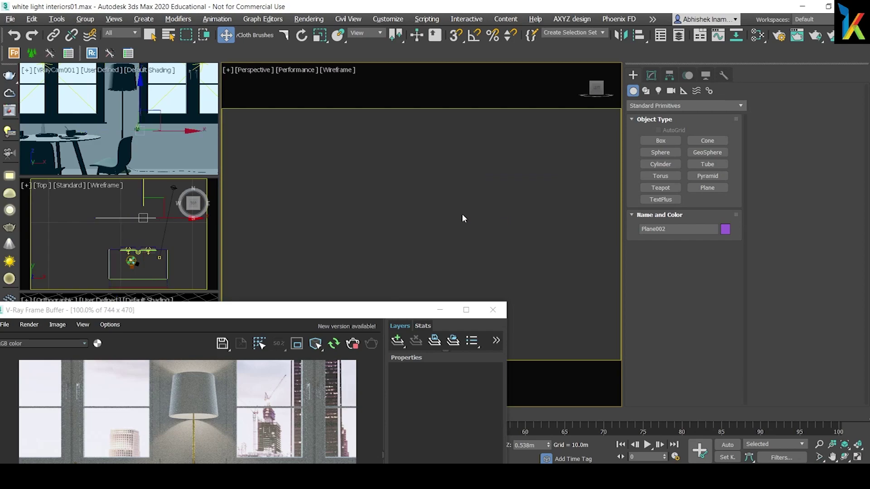
{"action": "middle_click_drag", "start_coordinate": [493, 255], "coordinate": [458, 258], "text": "alt"}
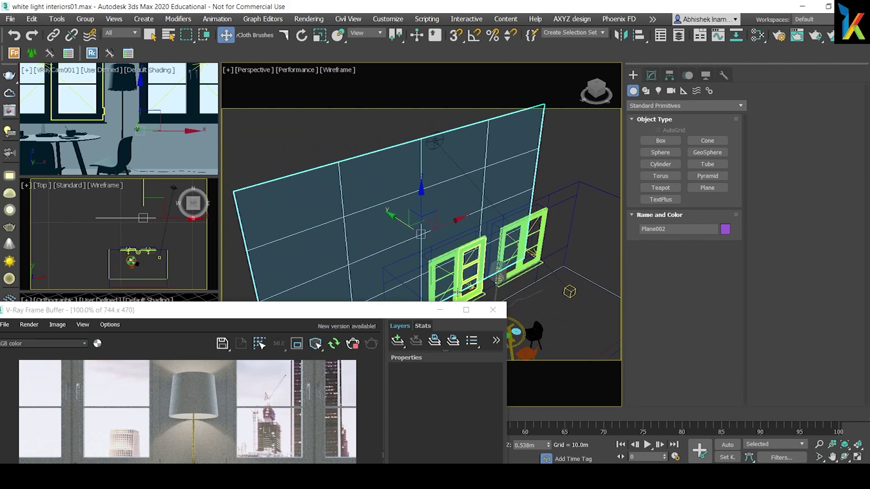
{"action": "left_click_drag", "start_coordinate": [360, 314], "coordinate": [359, 352]}
{"action": "middle_click_drag", "start_coordinate": [498, 267], "coordinate": [458, 260], "text": "alt"}
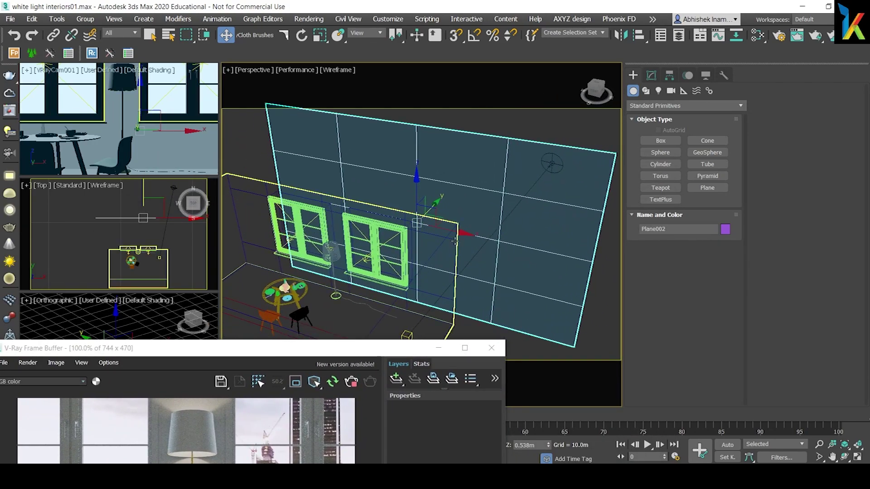
Shift the backdrop plane along X to about -34.184 m, and collapse the frame buffer's layers area while checking the render
{"action": "left_click_drag", "start_coordinate": [459, 234], "coordinate": [517, 254]}
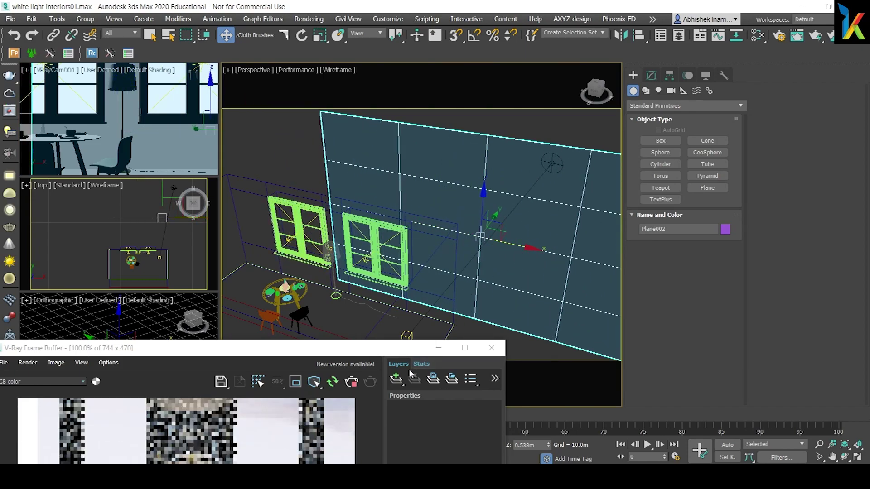
{"action": "left_click_drag", "start_coordinate": [322, 348], "coordinate": [351, 122]}
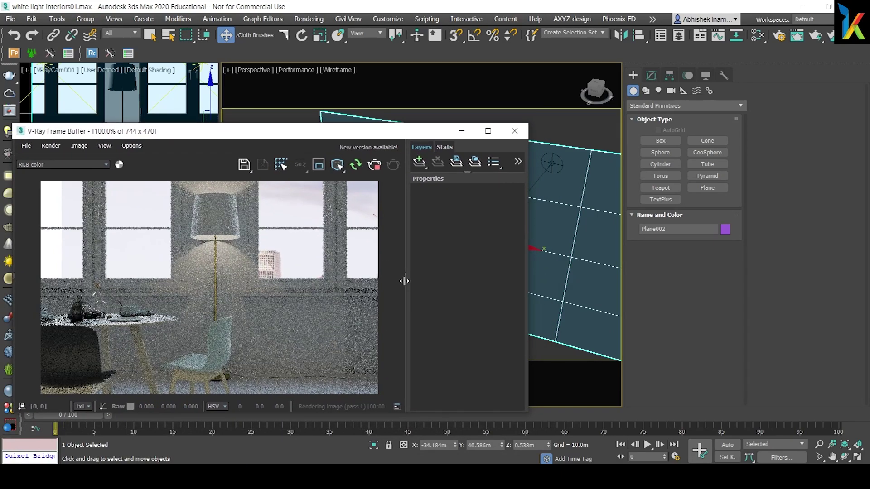
{"action": "left_click", "coordinate": [404, 277]}
{"action": "left_click_drag", "start_coordinate": [346, 134], "coordinate": [301, 118]}
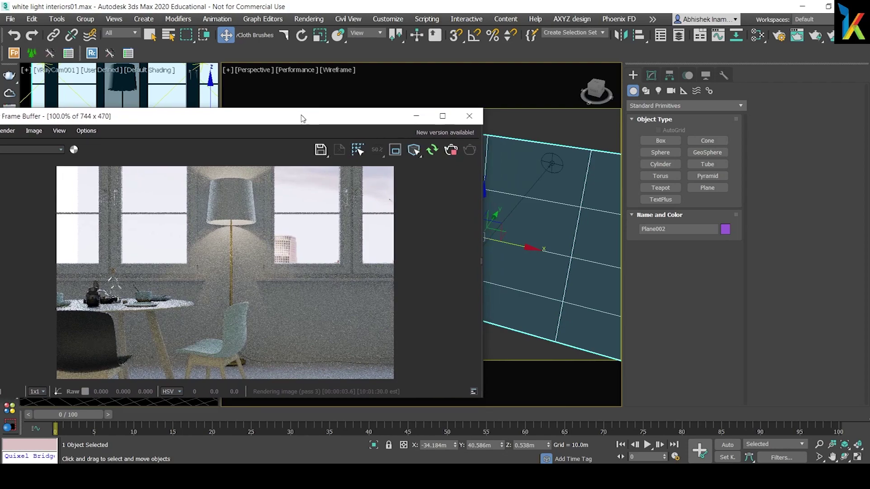
{"action": "left_click_drag", "start_coordinate": [366, 119], "coordinate": [338, 252]}
Raise the backdrop plane to about Z 1.217 m and shift it back along X to about -34.827 m
{"action": "left_click_drag", "start_coordinate": [484, 194], "coordinate": [487, 179]}
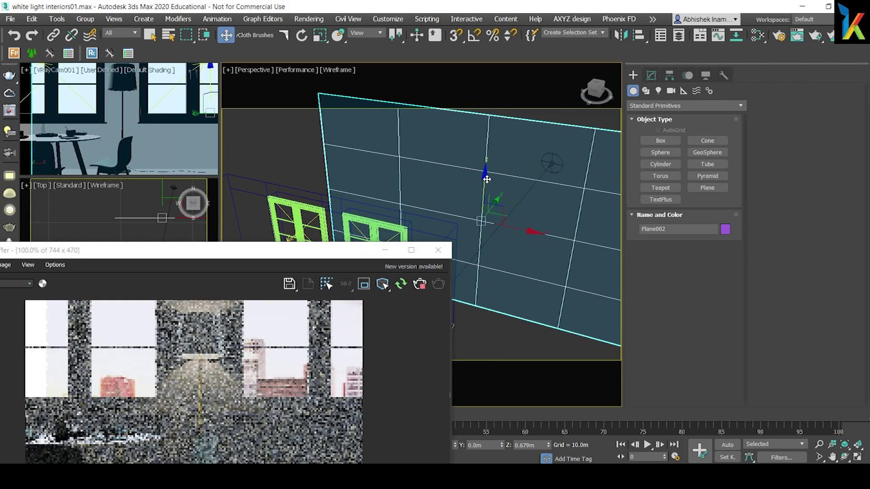
{"action": "left_click_drag", "start_coordinate": [531, 232], "coordinate": [514, 227]}
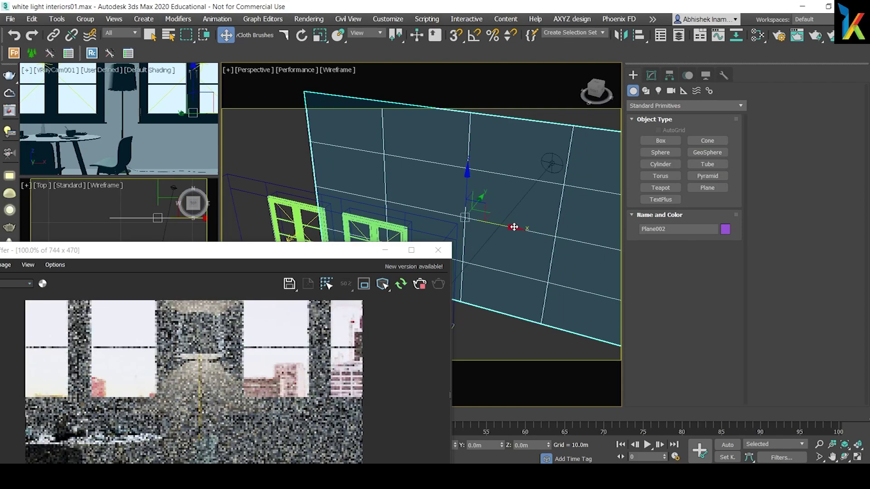
{"action": "left_click_drag", "start_coordinate": [274, 257], "coordinate": [315, 108]}
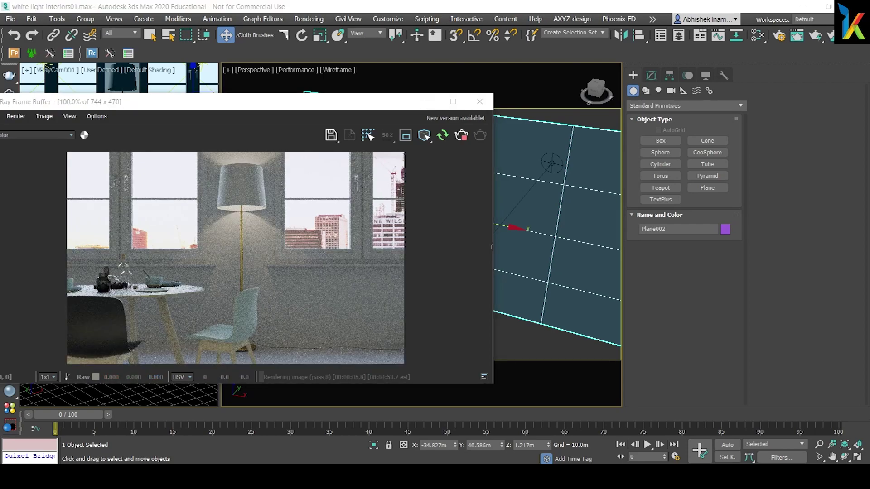
Set the backdrop VRayLightMtl's color multiplier to 3.0 and close the Slate Material Editor
{"action": "right_click", "coordinate": [521, 186]}
{"action": "left_click", "coordinate": [530, 190]}
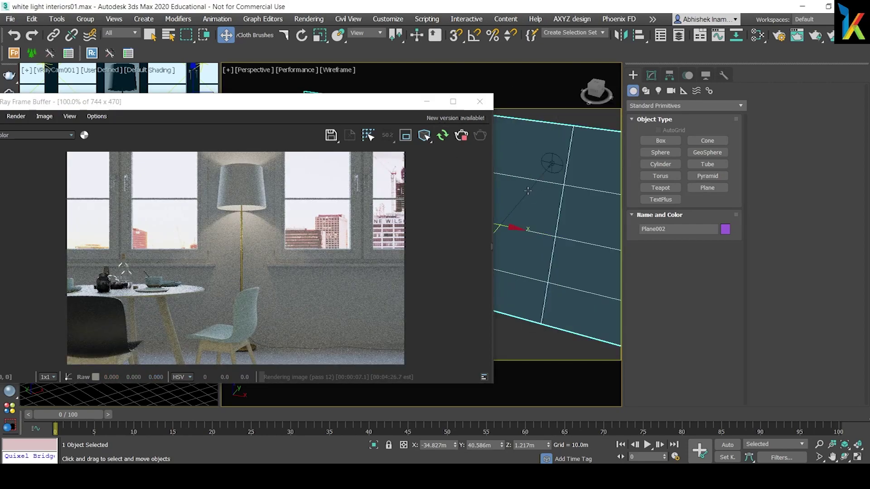
{"action": "key", "text": "m"}
{"action": "double_click", "coordinate": [610, 298]}
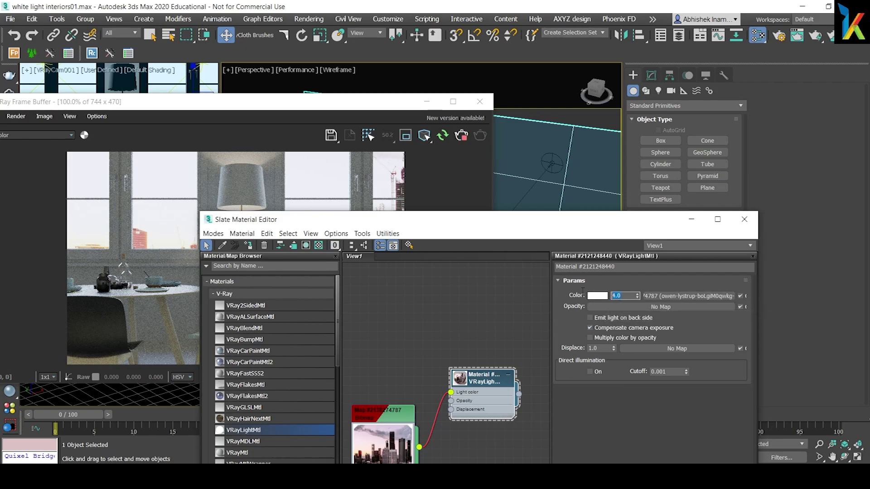
{"action": "type", "text": "3"}
{"action": "key", "text": "Return"}
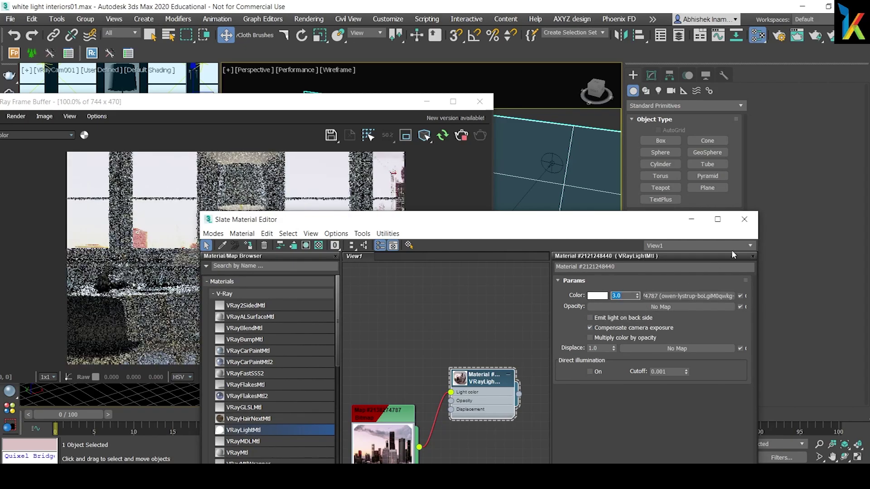
{"action": "left_click", "coordinate": [743, 220]}
Shift the backdrop plane along X to about -35.407 m, review the refined image, and stop the interactive render
{"action": "left_click_drag", "start_coordinate": [511, 227], "coordinate": [497, 224]}
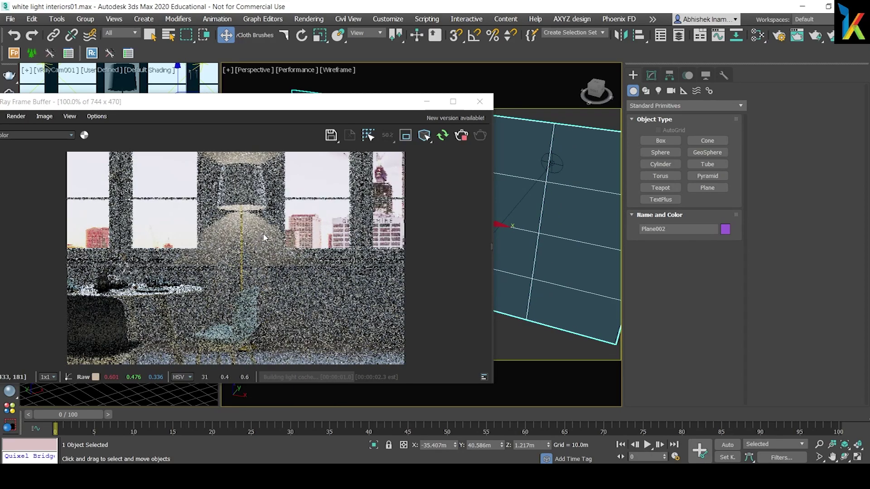
{"action": "scroll", "coordinate": [279, 257], "scroll_direction": "down", "scroll_amount": 1}
{"action": "scroll", "coordinate": [278, 258], "scroll_direction": "up", "scroll_amount": 1}
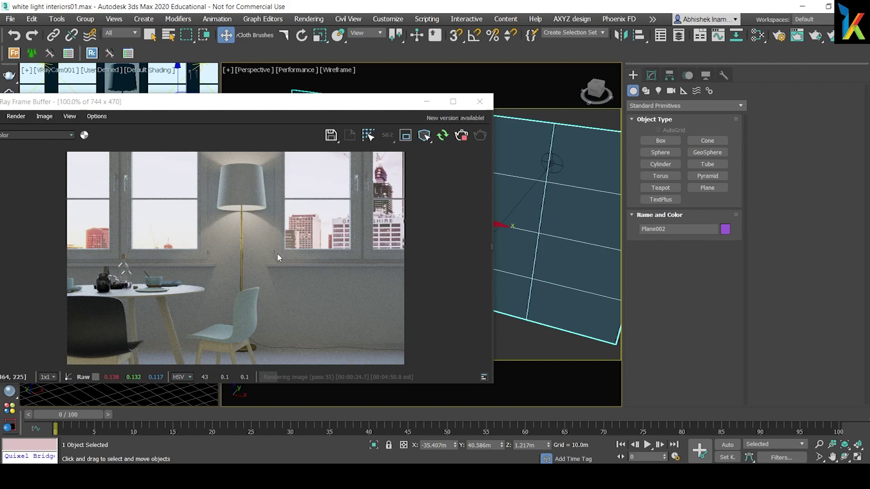
{"action": "left_click", "coordinate": [460, 136]}
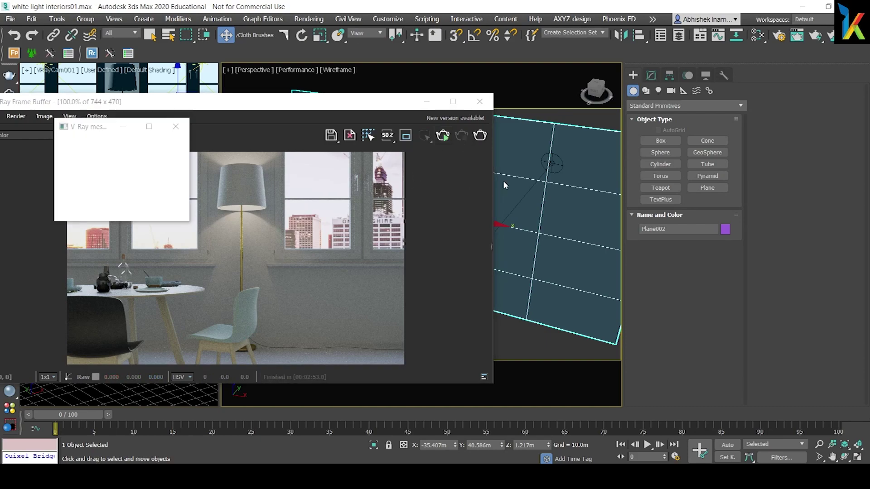
{"action": "left_click", "coordinate": [503, 169]}
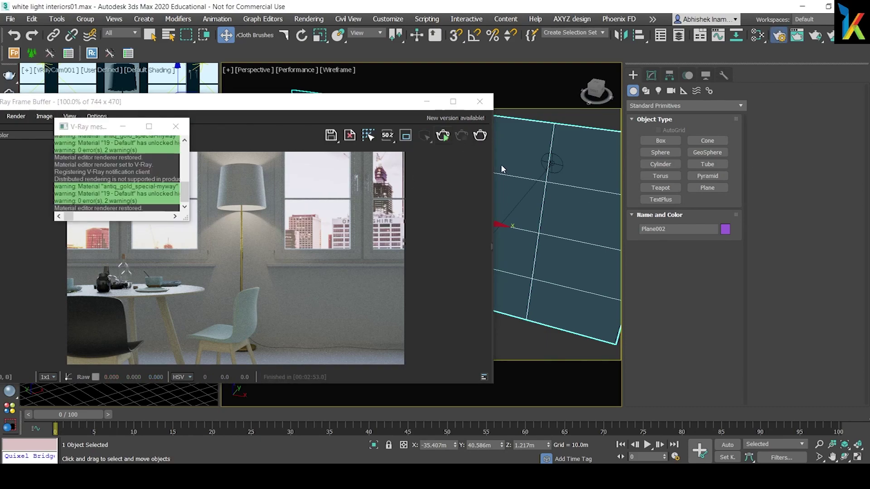
Open Render Setup and set the progressive image sampler's noise threshold to 0.05
{"action": "key", "text": "F10"}
{"action": "left_click_drag", "start_coordinate": [639, 74], "coordinate": [595, 39]}
{"action": "left_click", "coordinate": [529, 114]}
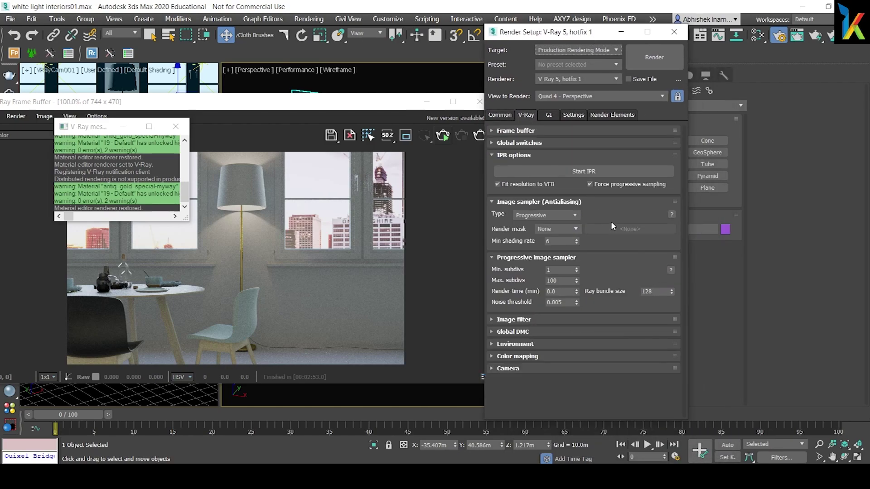
{"action": "mouse_move", "coordinate": [575, 214]}
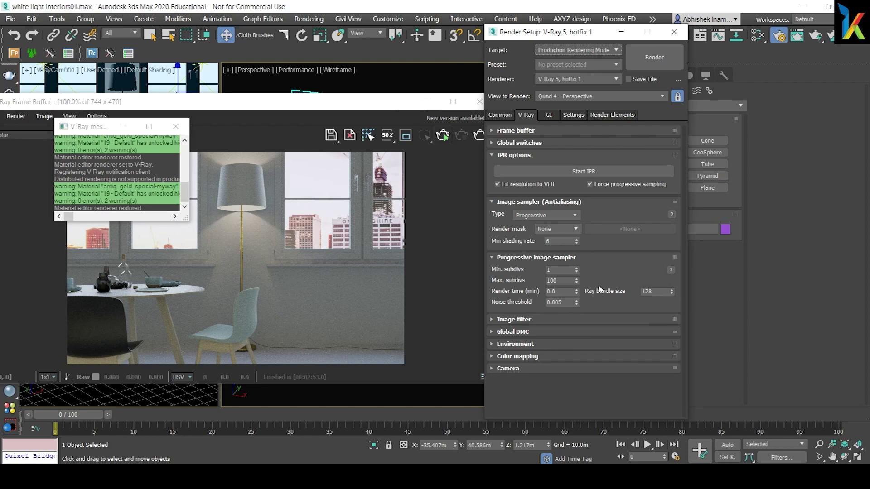
{"action": "left_click", "coordinate": [565, 301]}
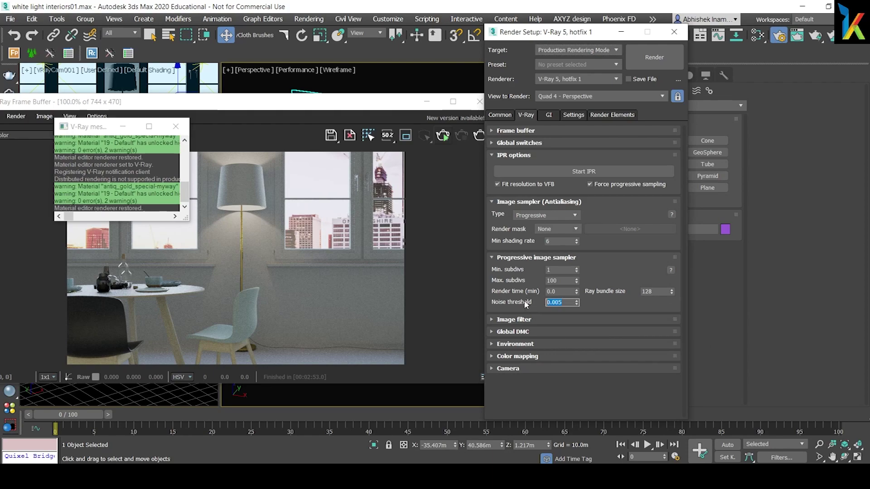
{"action": "type", "text": "0.0"}
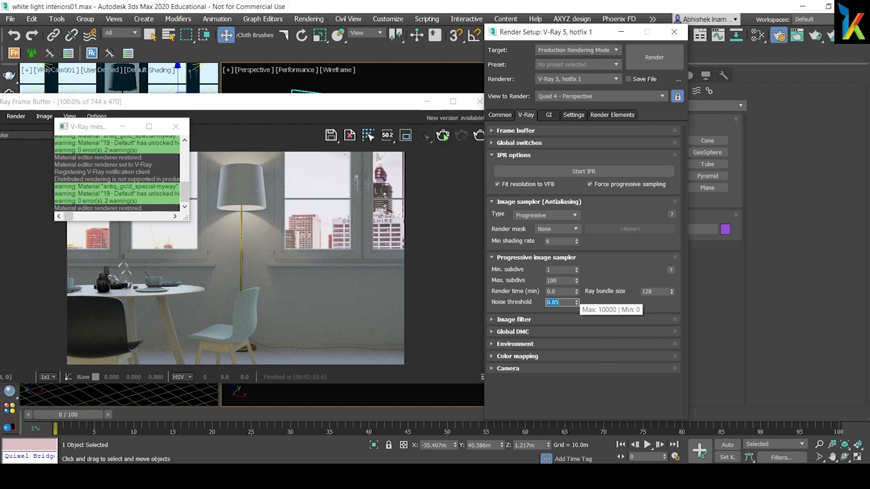
Add a VRayDenoiser render element and look through its parameters
{"action": "left_click", "coordinate": [618, 116]}
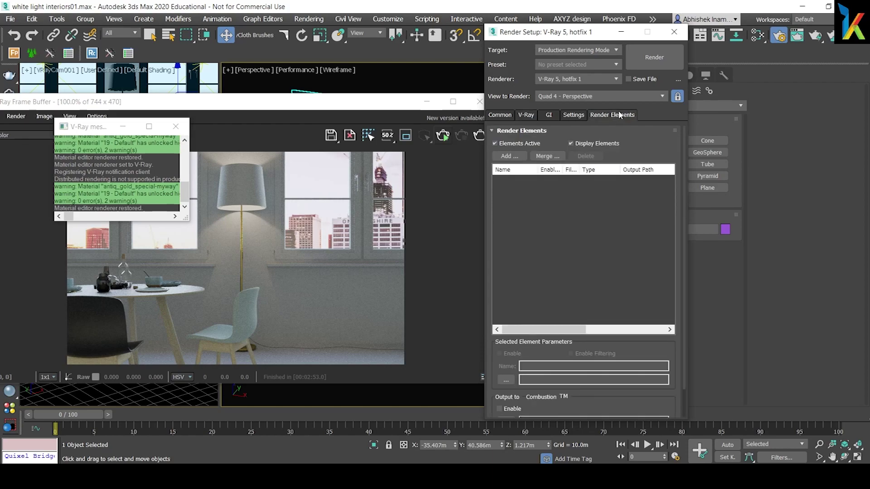
{"action": "left_click", "coordinate": [509, 156]}
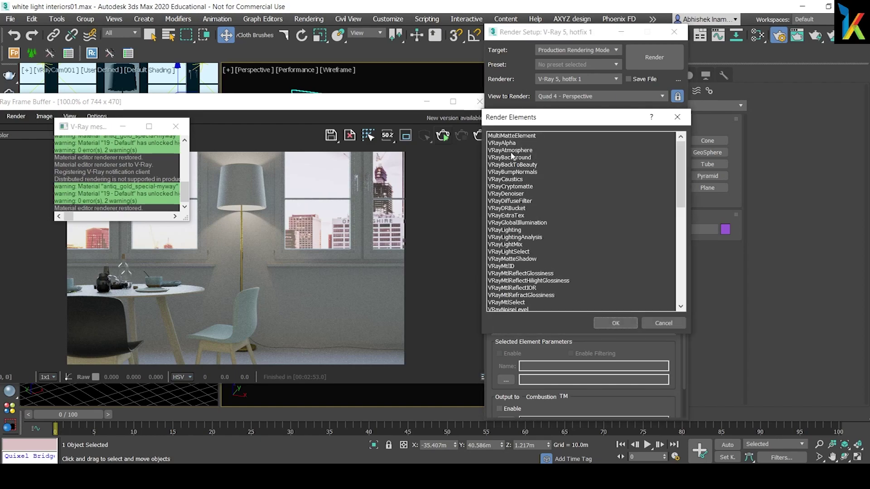
{"action": "left_click", "coordinate": [511, 195]}
{"action": "left_click", "coordinate": [605, 322]}
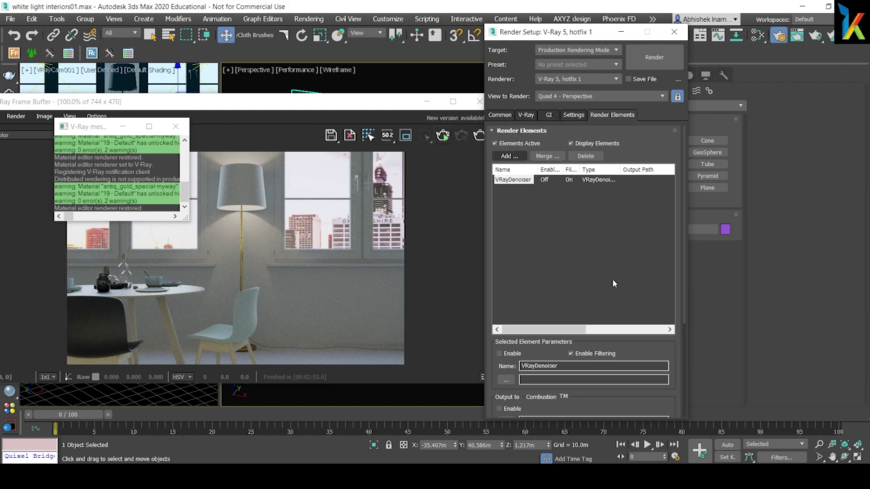
{"action": "scroll", "coordinate": [639, 335], "scroll_direction": "down", "scroll_amount": 5}
{"action": "scroll", "coordinate": [646, 380], "scroll_direction": "up", "scroll_amount": 5}
Switch V-Ray's System settings to Expert mode
{"action": "left_click", "coordinate": [573, 114]}
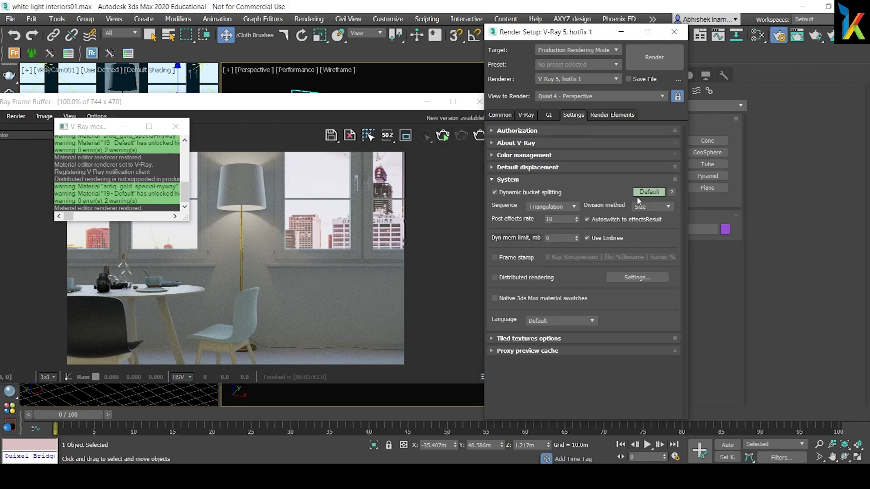
{"action": "left_click", "coordinate": [649, 192]}
{"action": "left_click", "coordinate": [651, 193]}
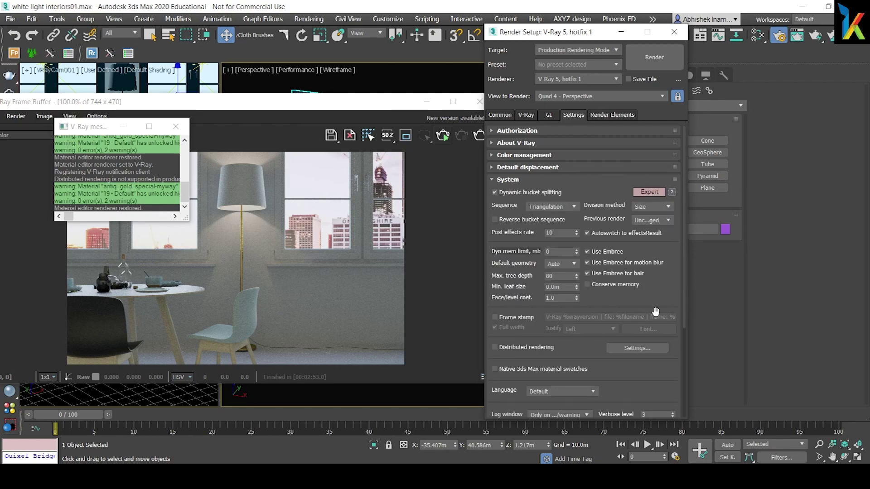
Set the light cache subdivisions to 1200 in the global illumination settings
{"action": "left_click", "coordinate": [550, 116]}
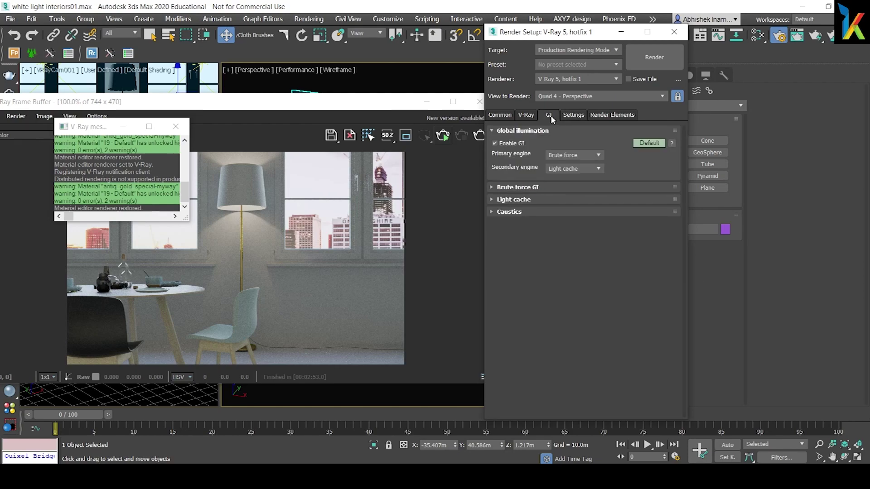
{"action": "left_click", "coordinate": [525, 116]}
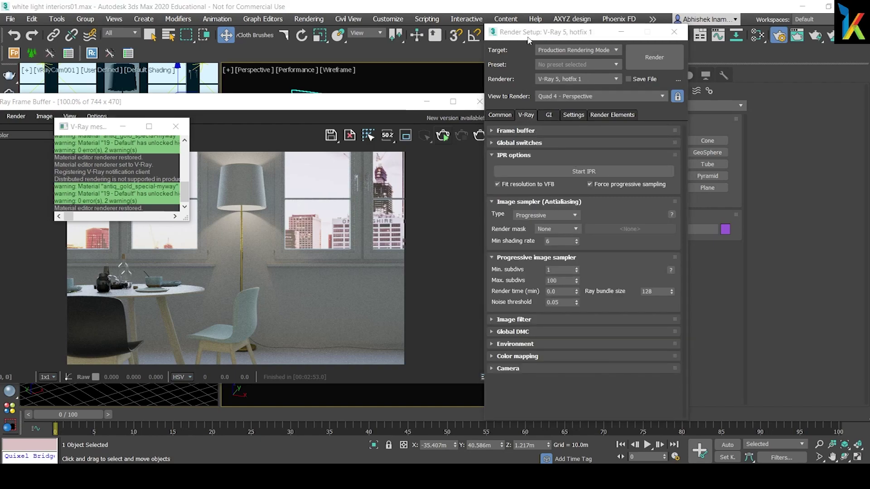
{"action": "left_click_drag", "start_coordinate": [530, 36], "coordinate": [547, 36]}
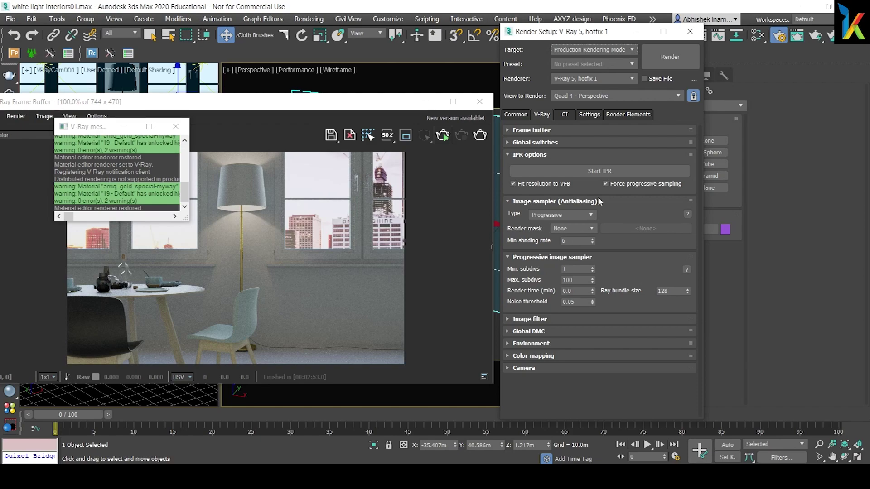
{"action": "left_click", "coordinate": [566, 114]}
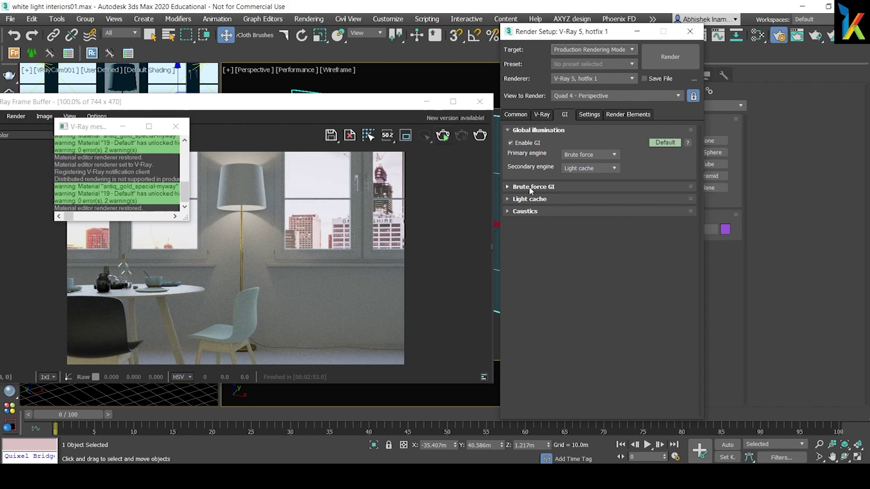
{"action": "left_click", "coordinate": [528, 199]}
{"action": "double_click", "coordinate": [586, 225]}
{"action": "type", "text": "1200"}
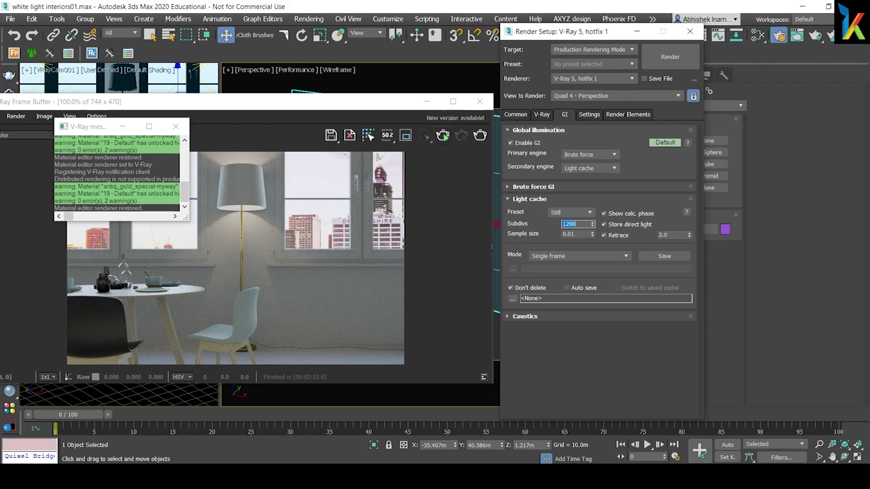
Set the render output width to 1200 pixels, keeping the locked image aspect
{"action": "left_click", "coordinate": [542, 115]}
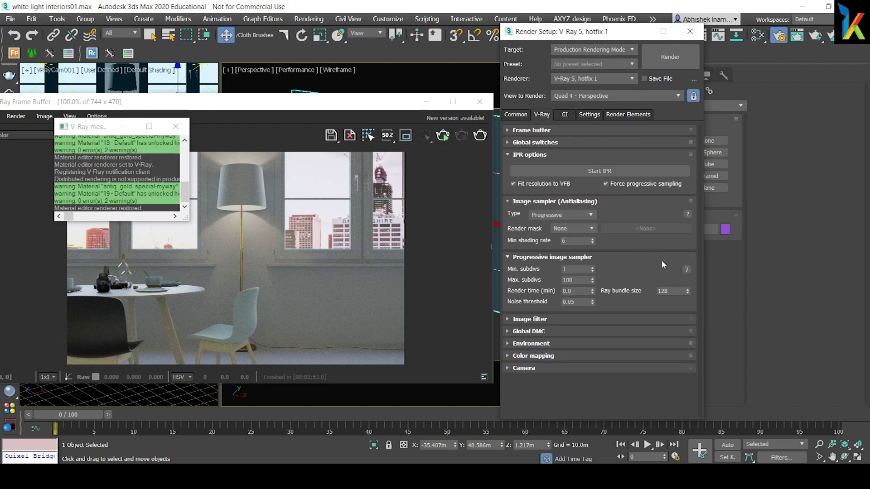
{"action": "left_click", "coordinate": [516, 115]}
{"action": "double_click", "coordinate": [566, 271]}
{"action": "type", "text": "1200"}
{"action": "key", "text": "Return"}
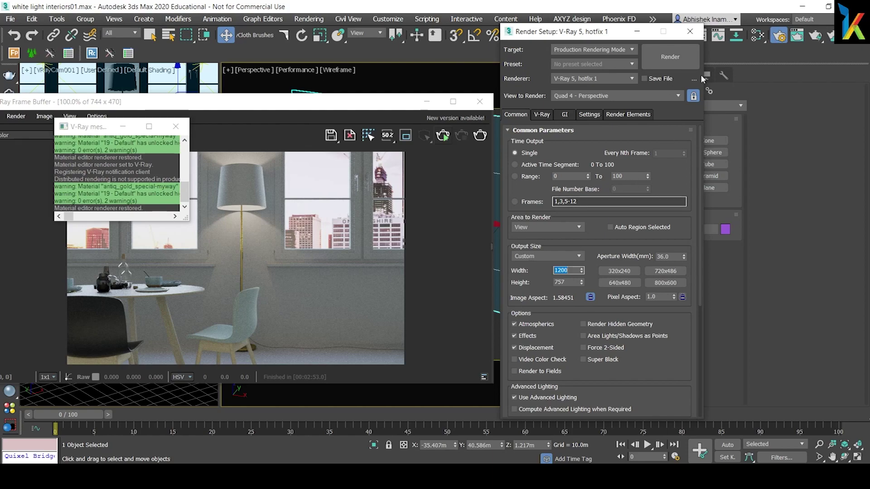
Check V-Ray's global switches and close Render Setup
{"action": "left_click", "coordinate": [585, 116]}
{"action": "left_click", "coordinate": [542, 115]}
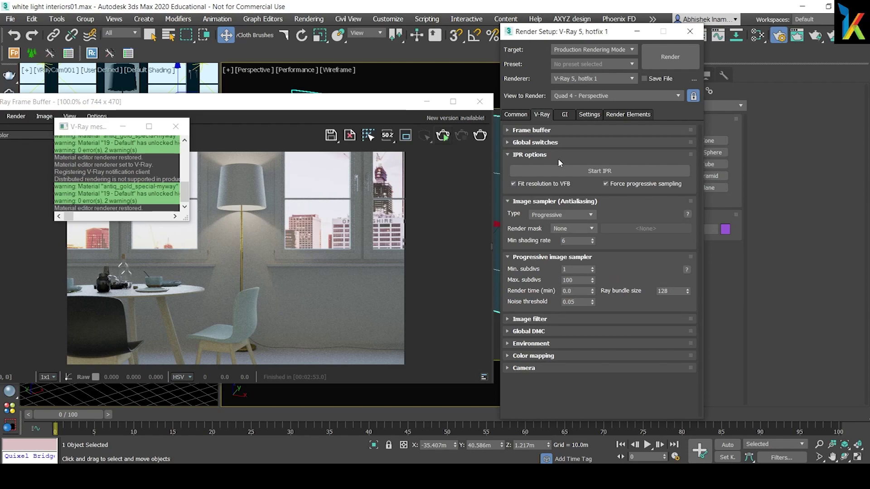
{"action": "left_click", "coordinate": [521, 144]}
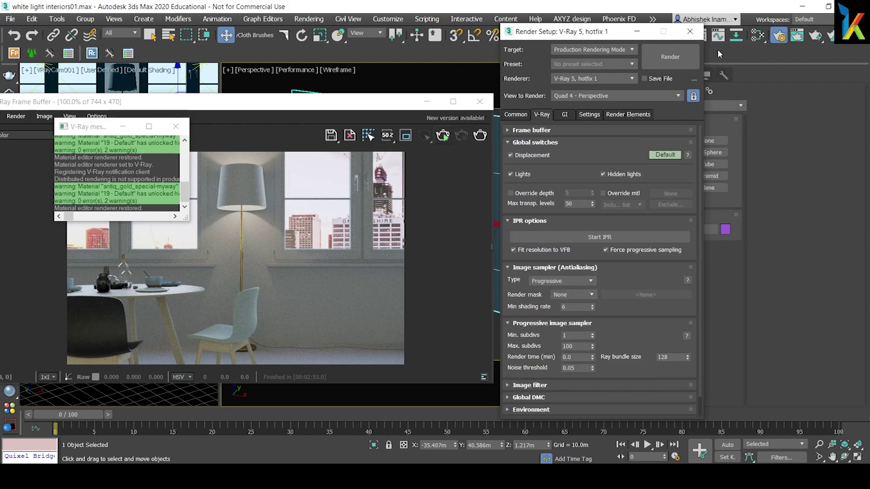
{"action": "left_click", "coordinate": [692, 35]}
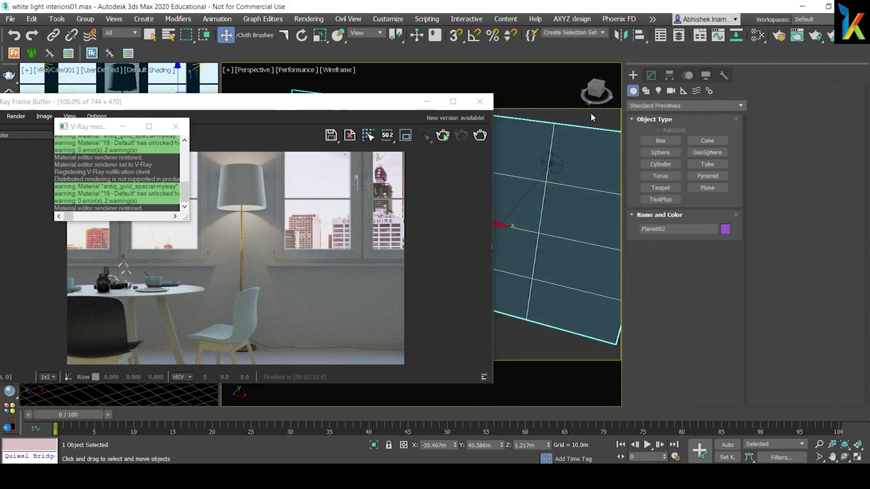
Start an interactive render with the denoiser and reposition the frame buffer window to review the image
{"action": "left_click_drag", "start_coordinate": [271, 101], "coordinate": [455, 73]}
{"action": "left_click", "coordinate": [626, 109]}
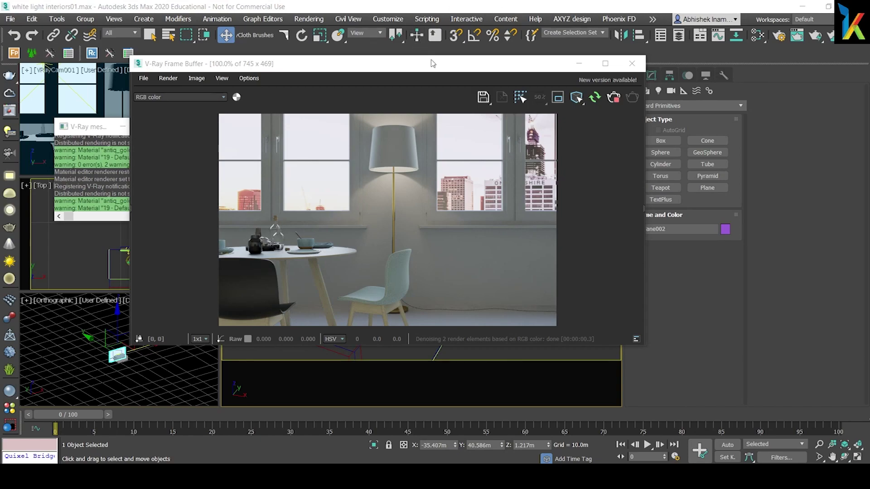
{"action": "left_click", "coordinate": [468, 73]}
{"action": "left_click_drag", "start_coordinate": [468, 73], "coordinate": [486, 71]}
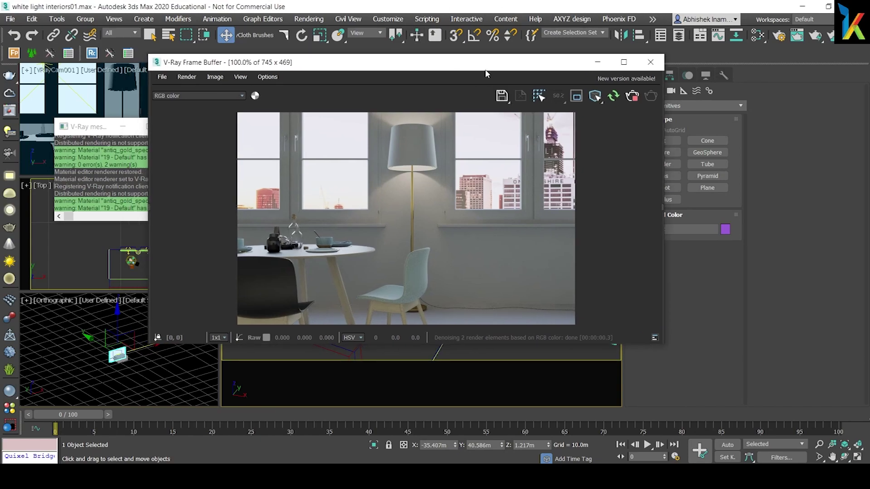